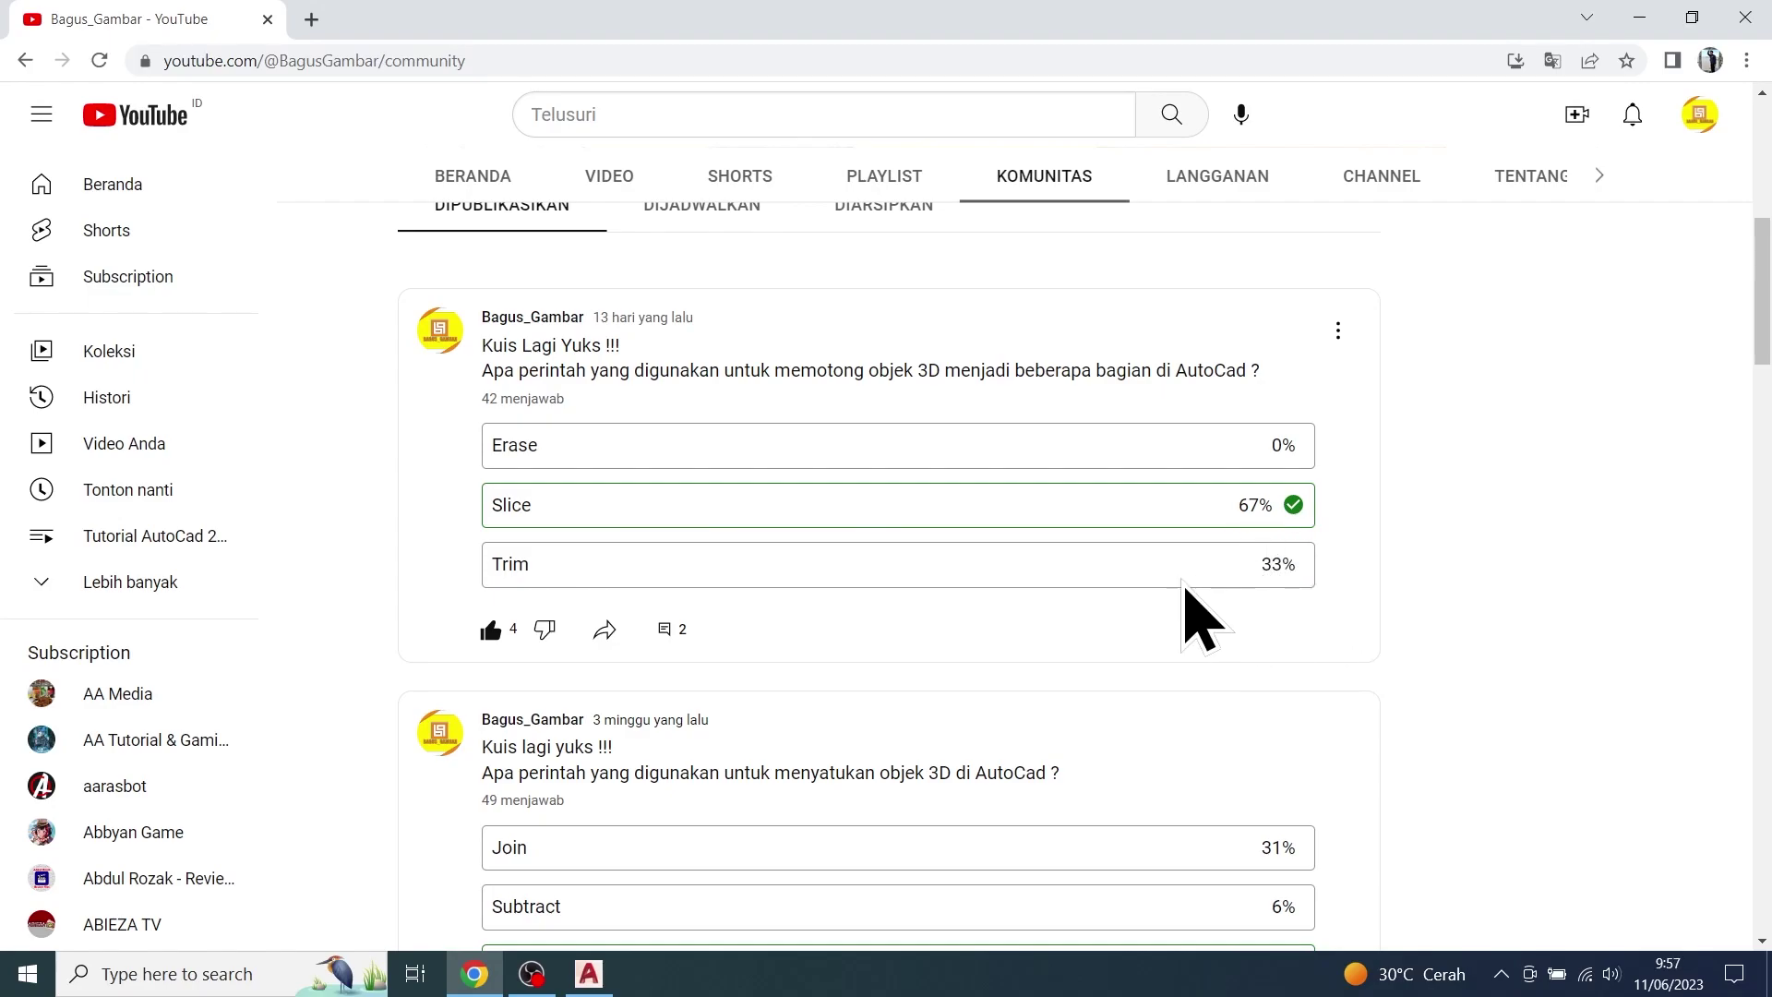
Step: Show the two-box AutoCAD drawing in Top view, panned so the first box is centred
{"action": "left_click", "coordinate": [600, 983]}
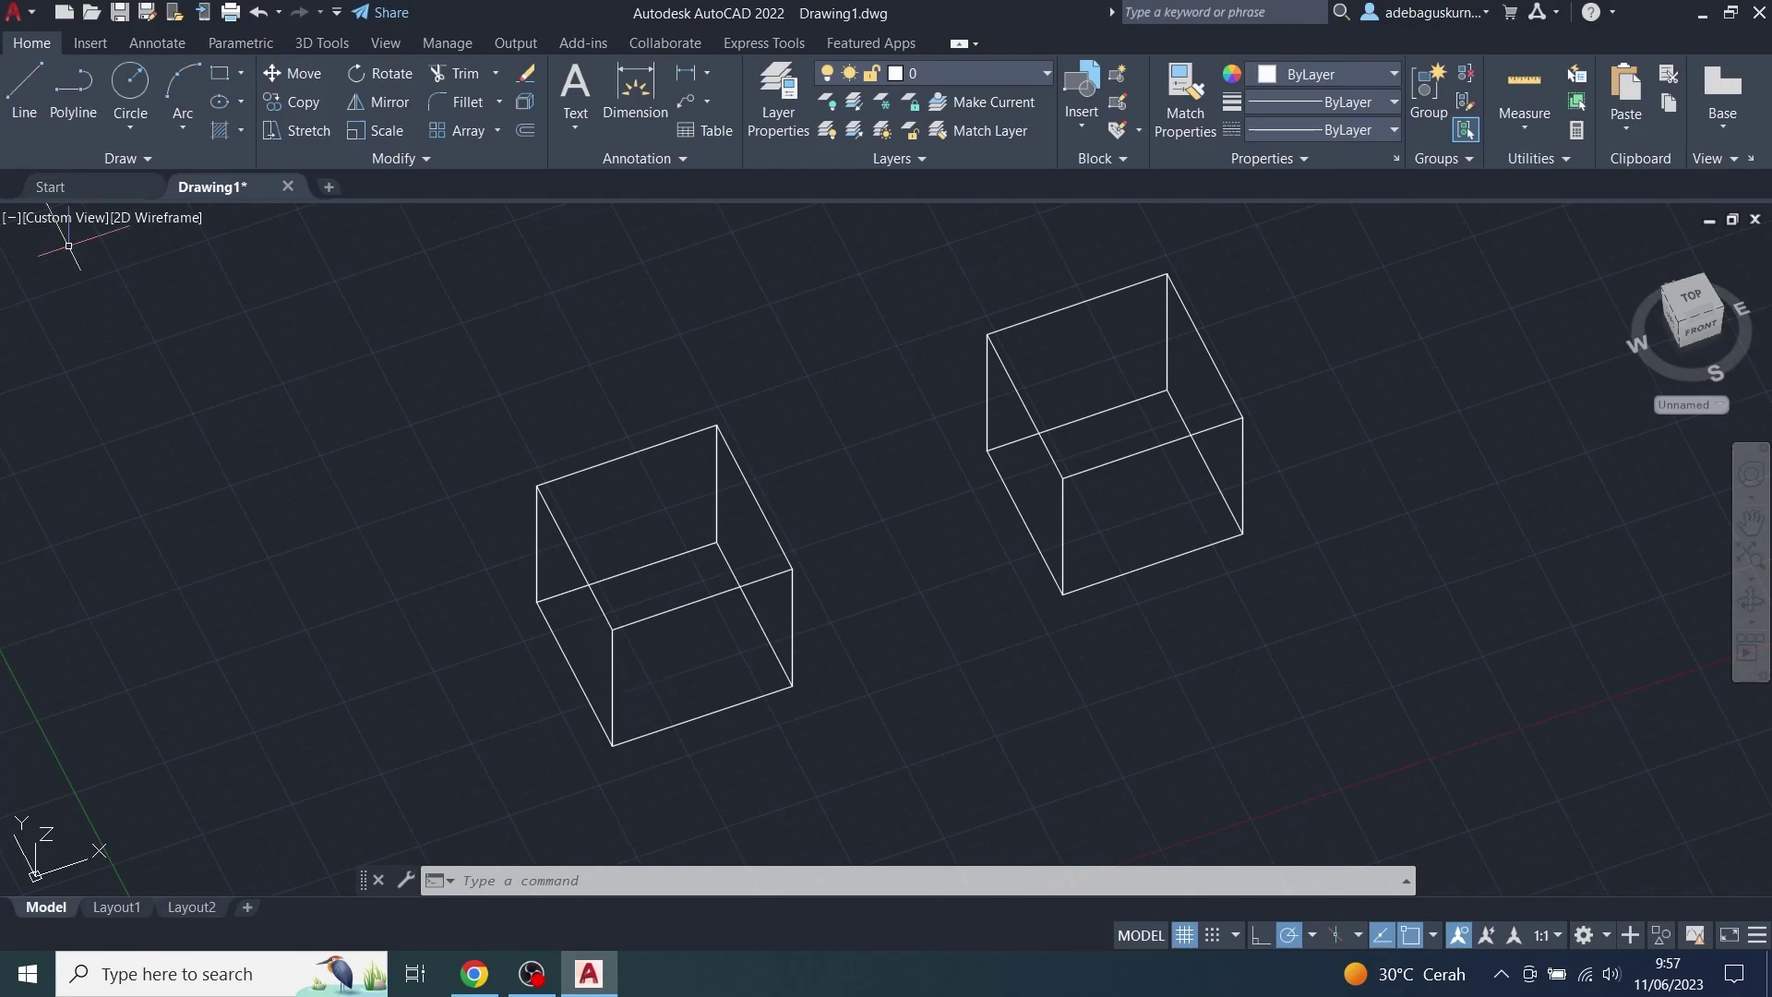
{"action": "left_click", "coordinate": [54, 219]}
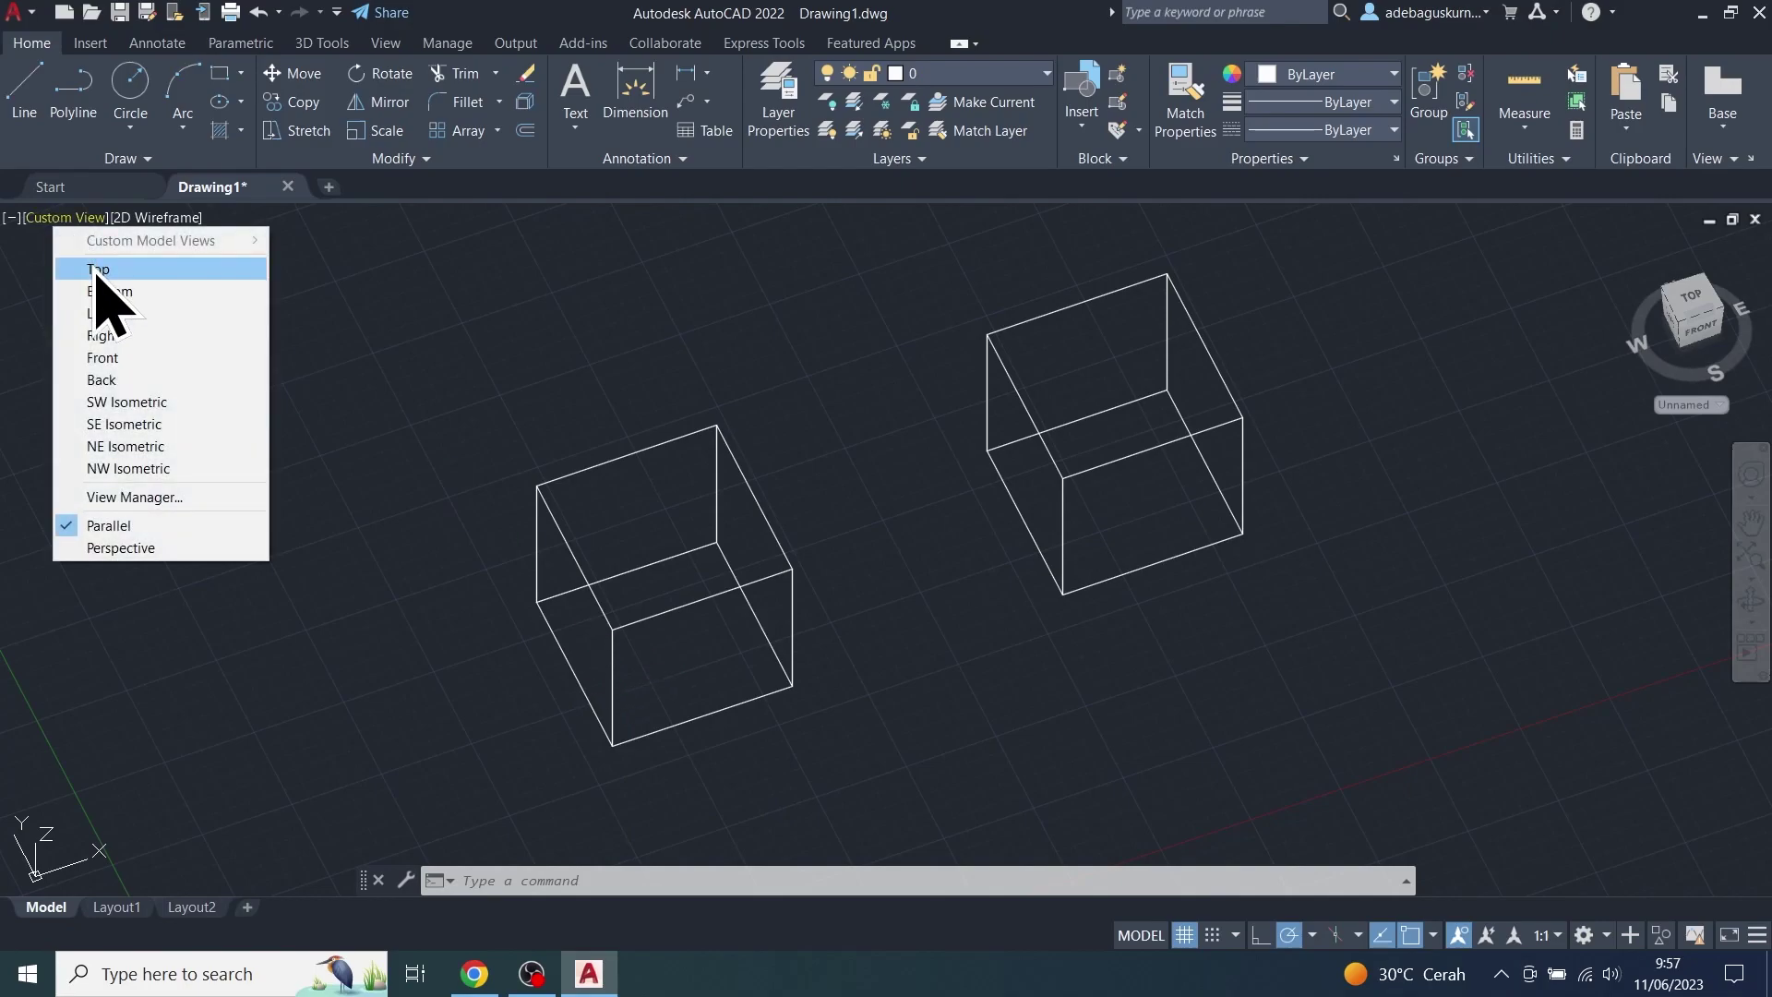
{"action": "left_click", "coordinate": [93, 268]}
{"action": "middle_click_drag", "start_coordinate": [182, 347], "coordinate": [587, 392]}
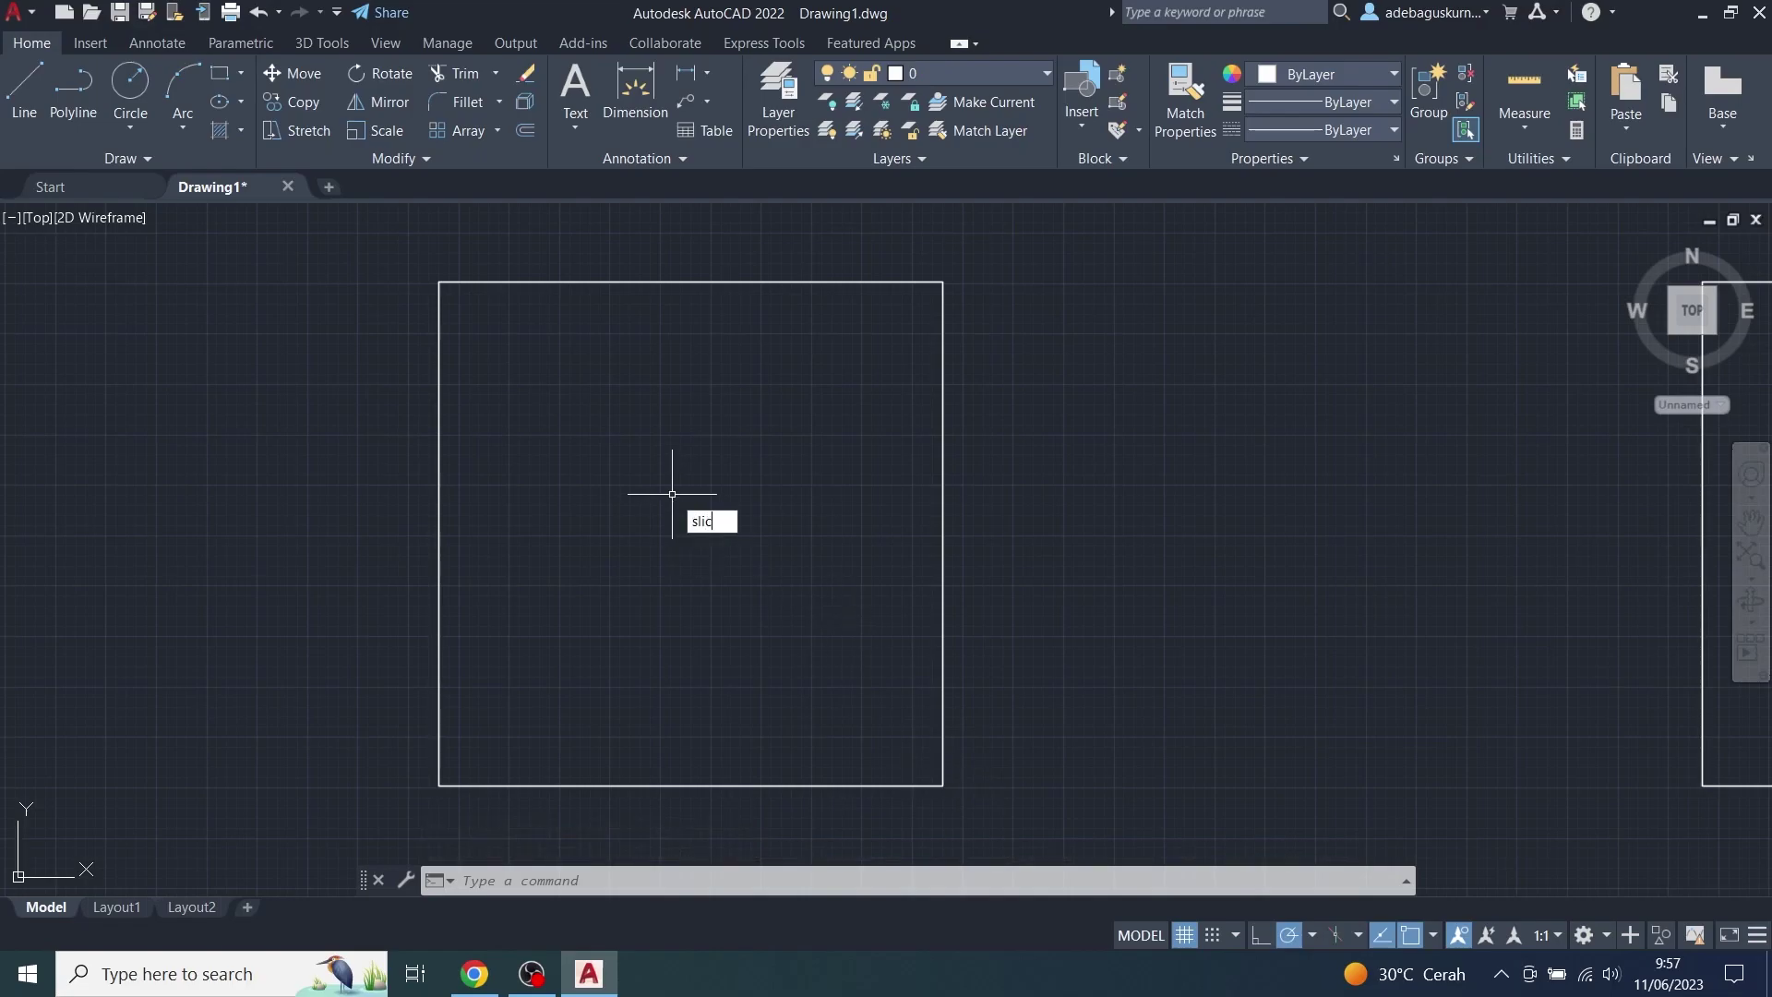
Step: Slice the first box along its top-left to bottom-right diagonal, keeping both halves
{"action": "key", "text": "Return"}
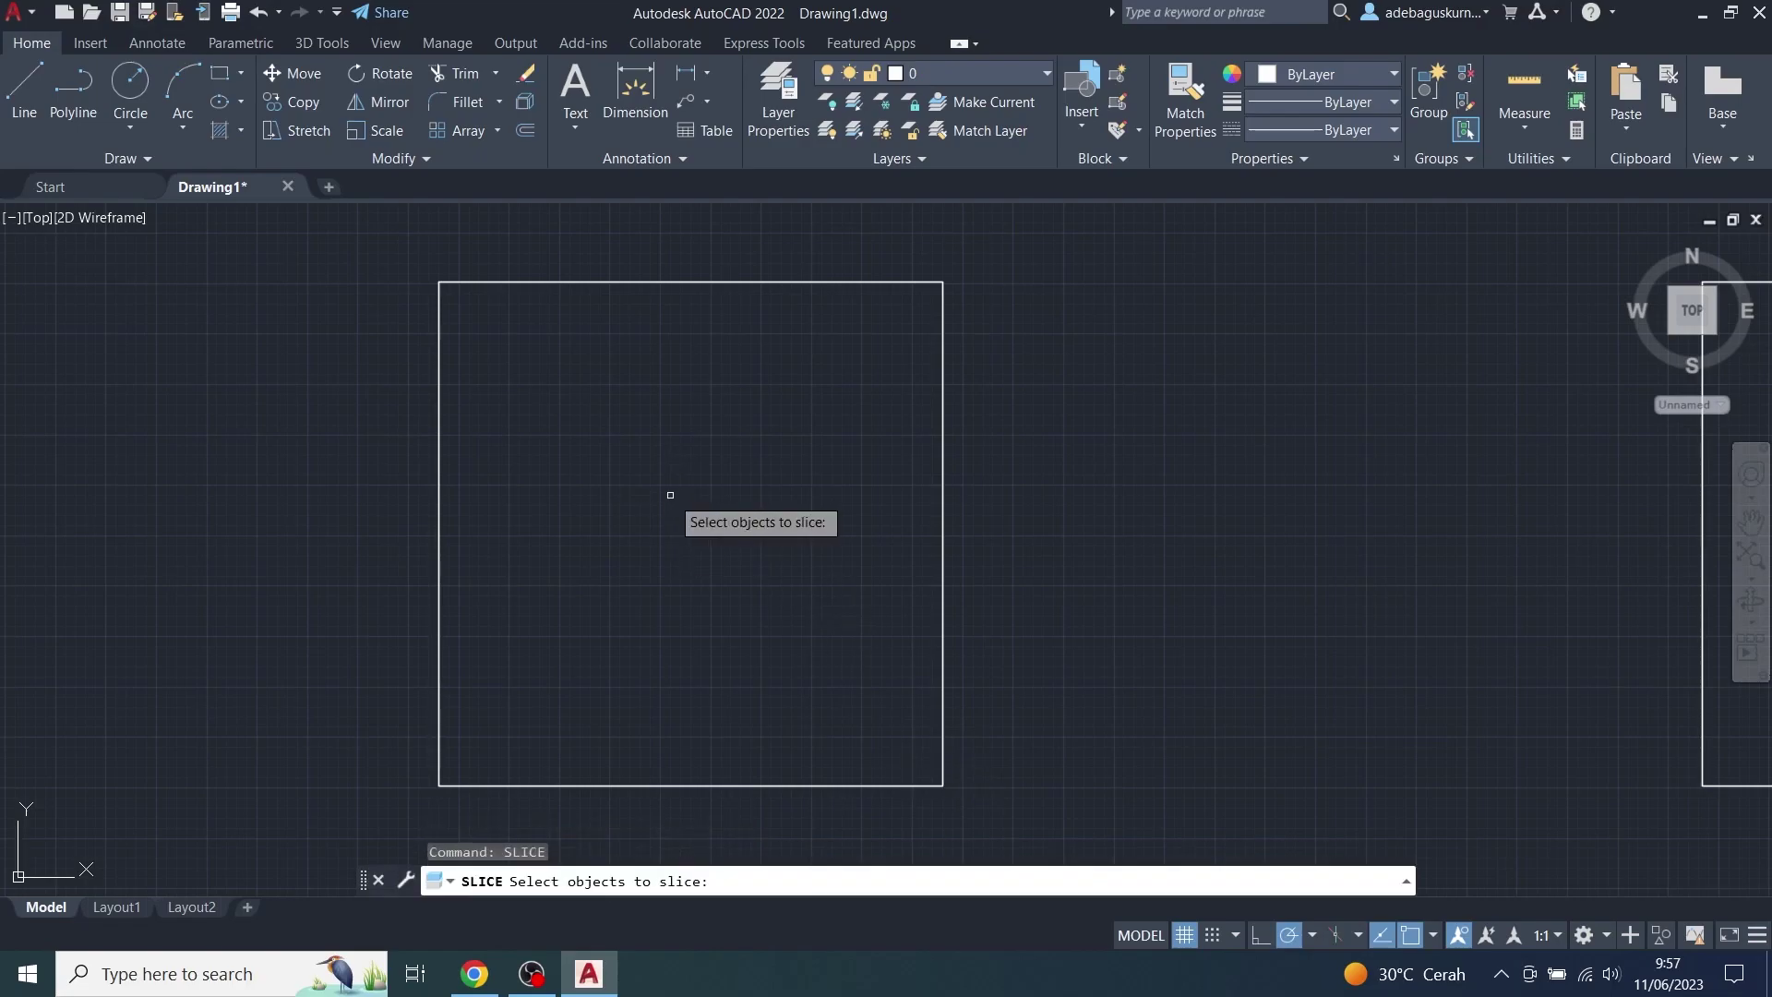
{"action": "left_click", "coordinate": [558, 275]}
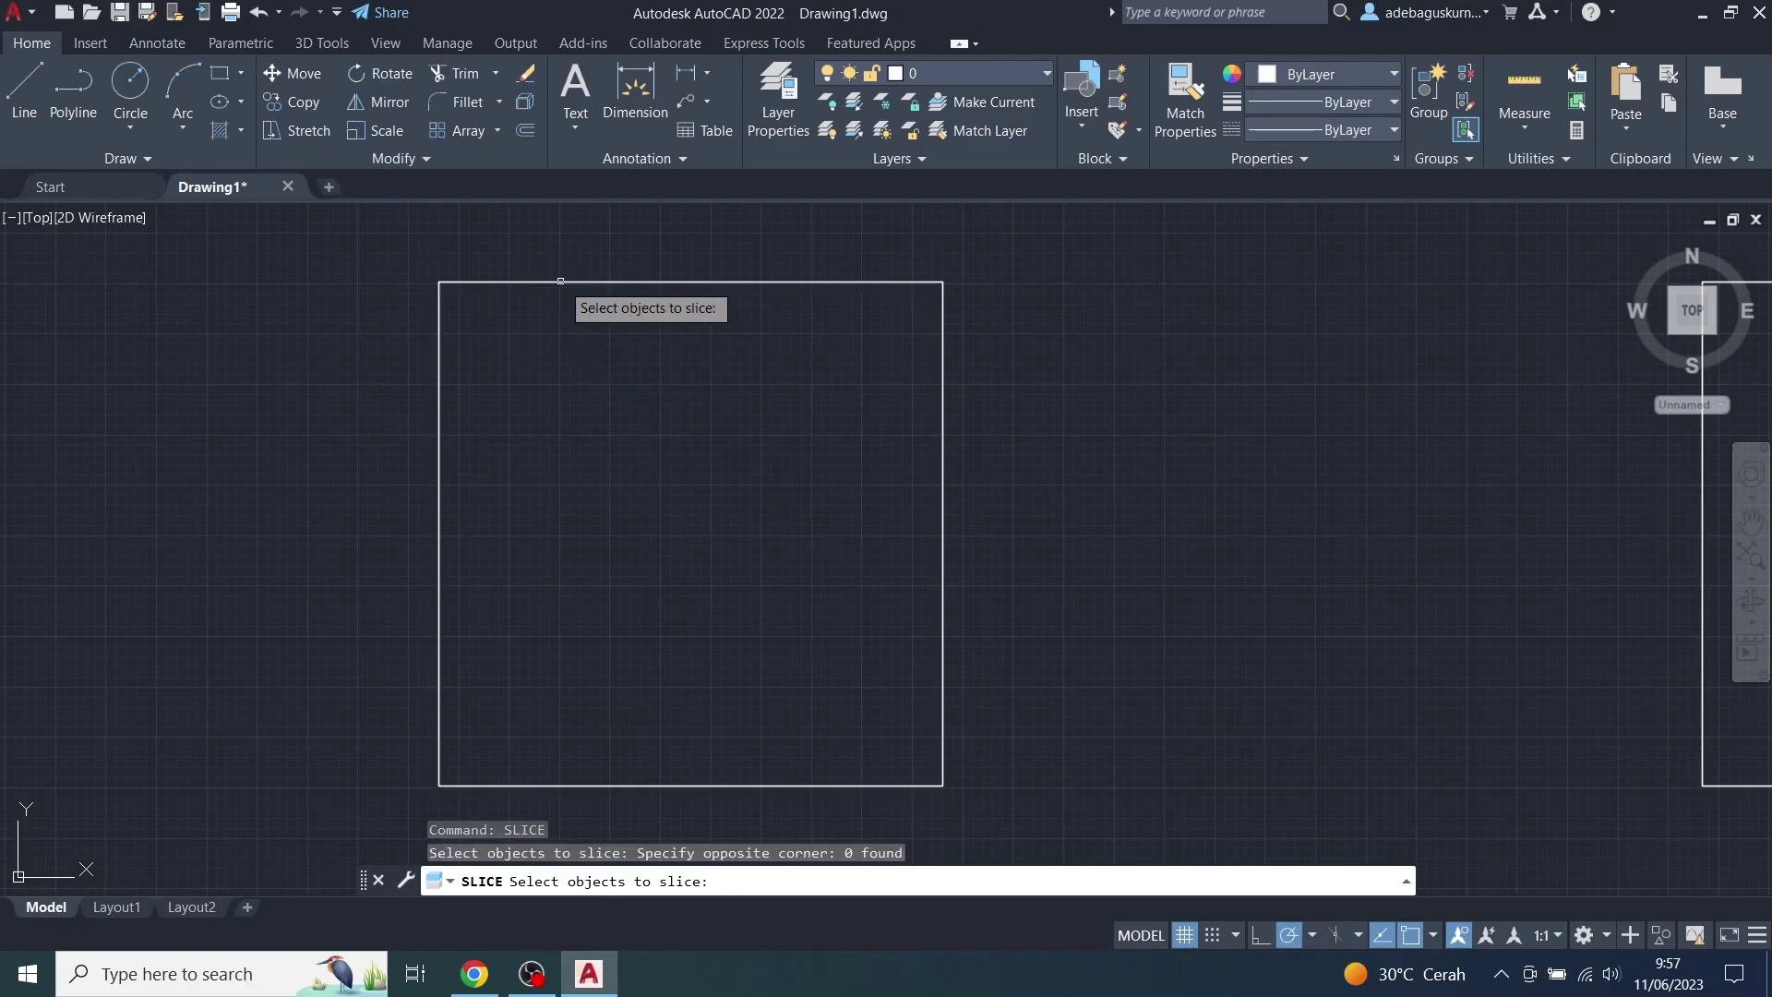
{"action": "left_click", "coordinate": [560, 280]}
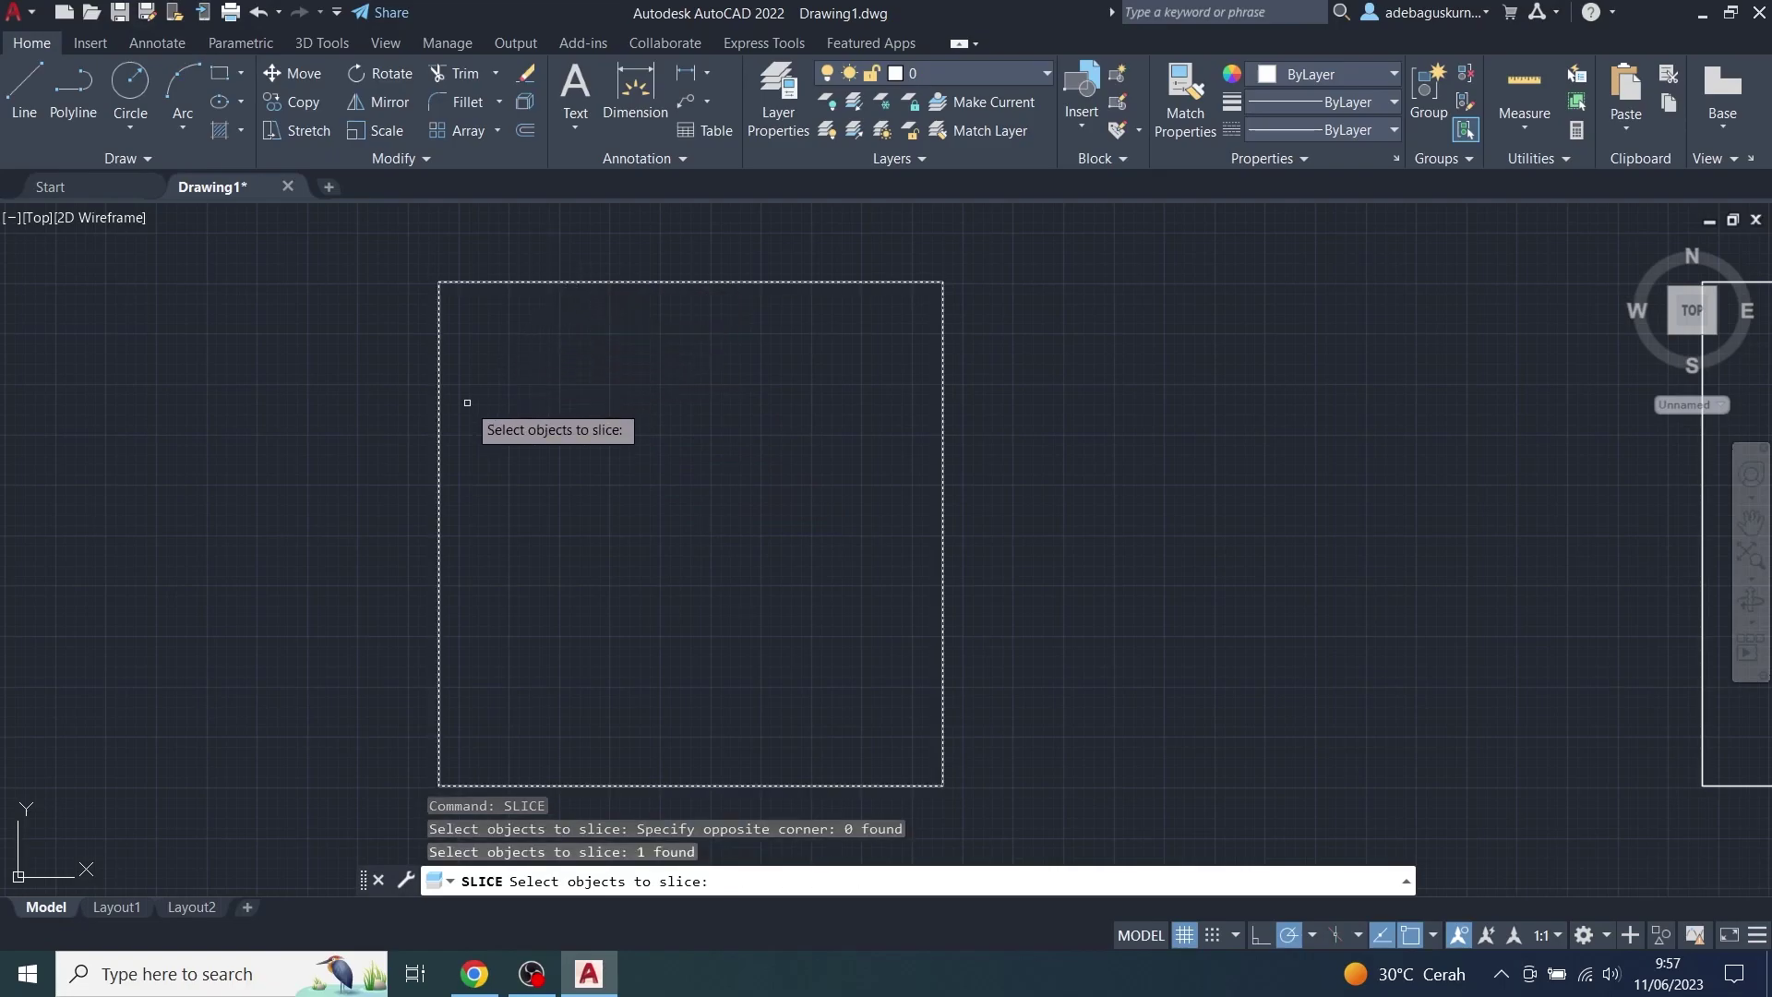
{"action": "key", "text": "Return"}
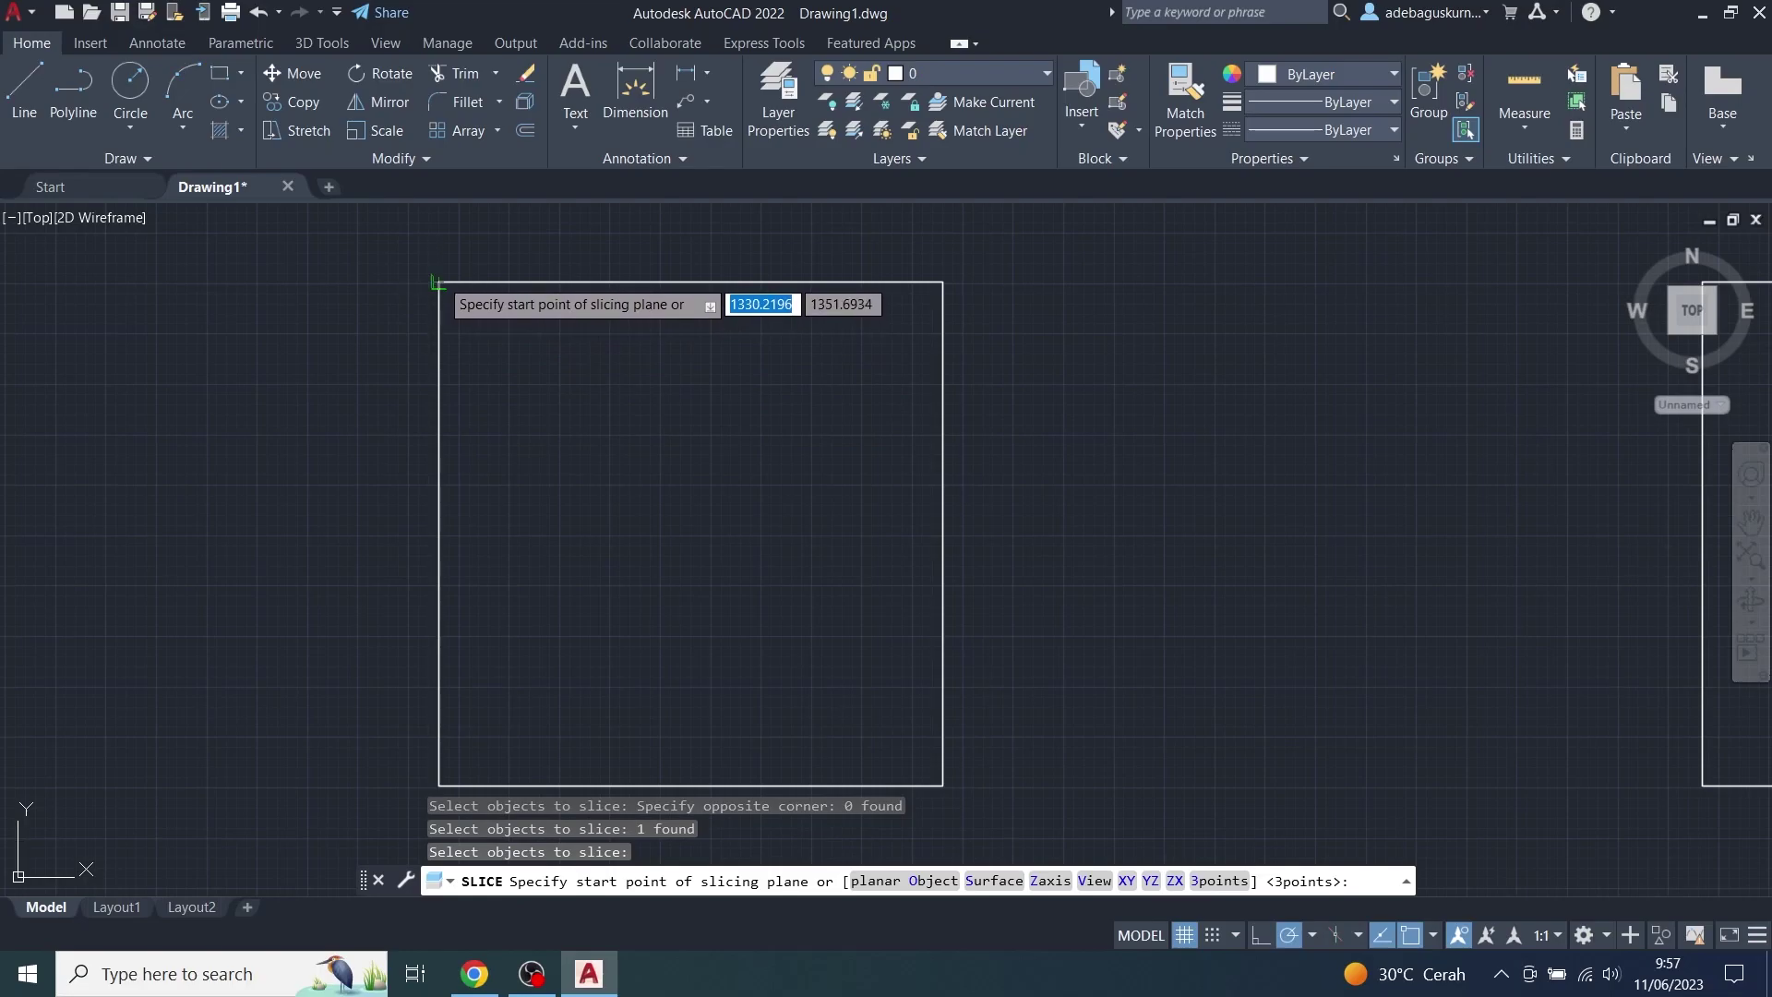
{"action": "left_click", "coordinate": [439, 283]}
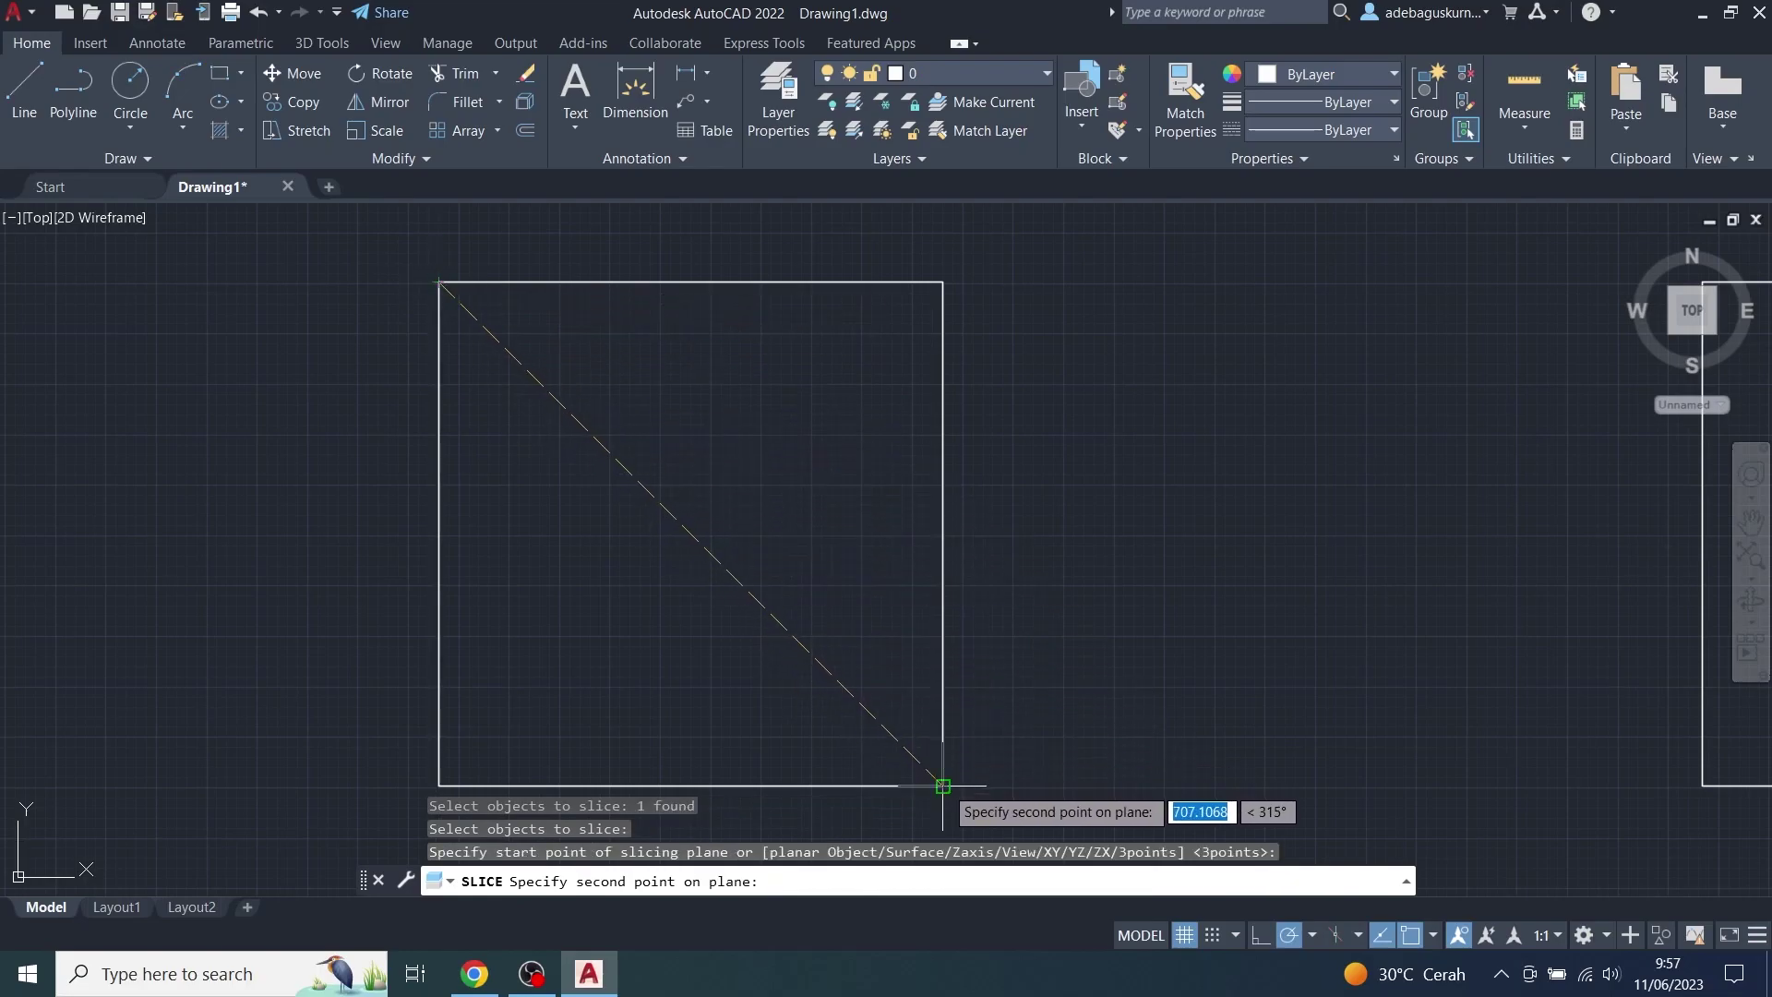
{"action": "left_click", "coordinate": [942, 786]}
{"action": "key", "text": "Return"}
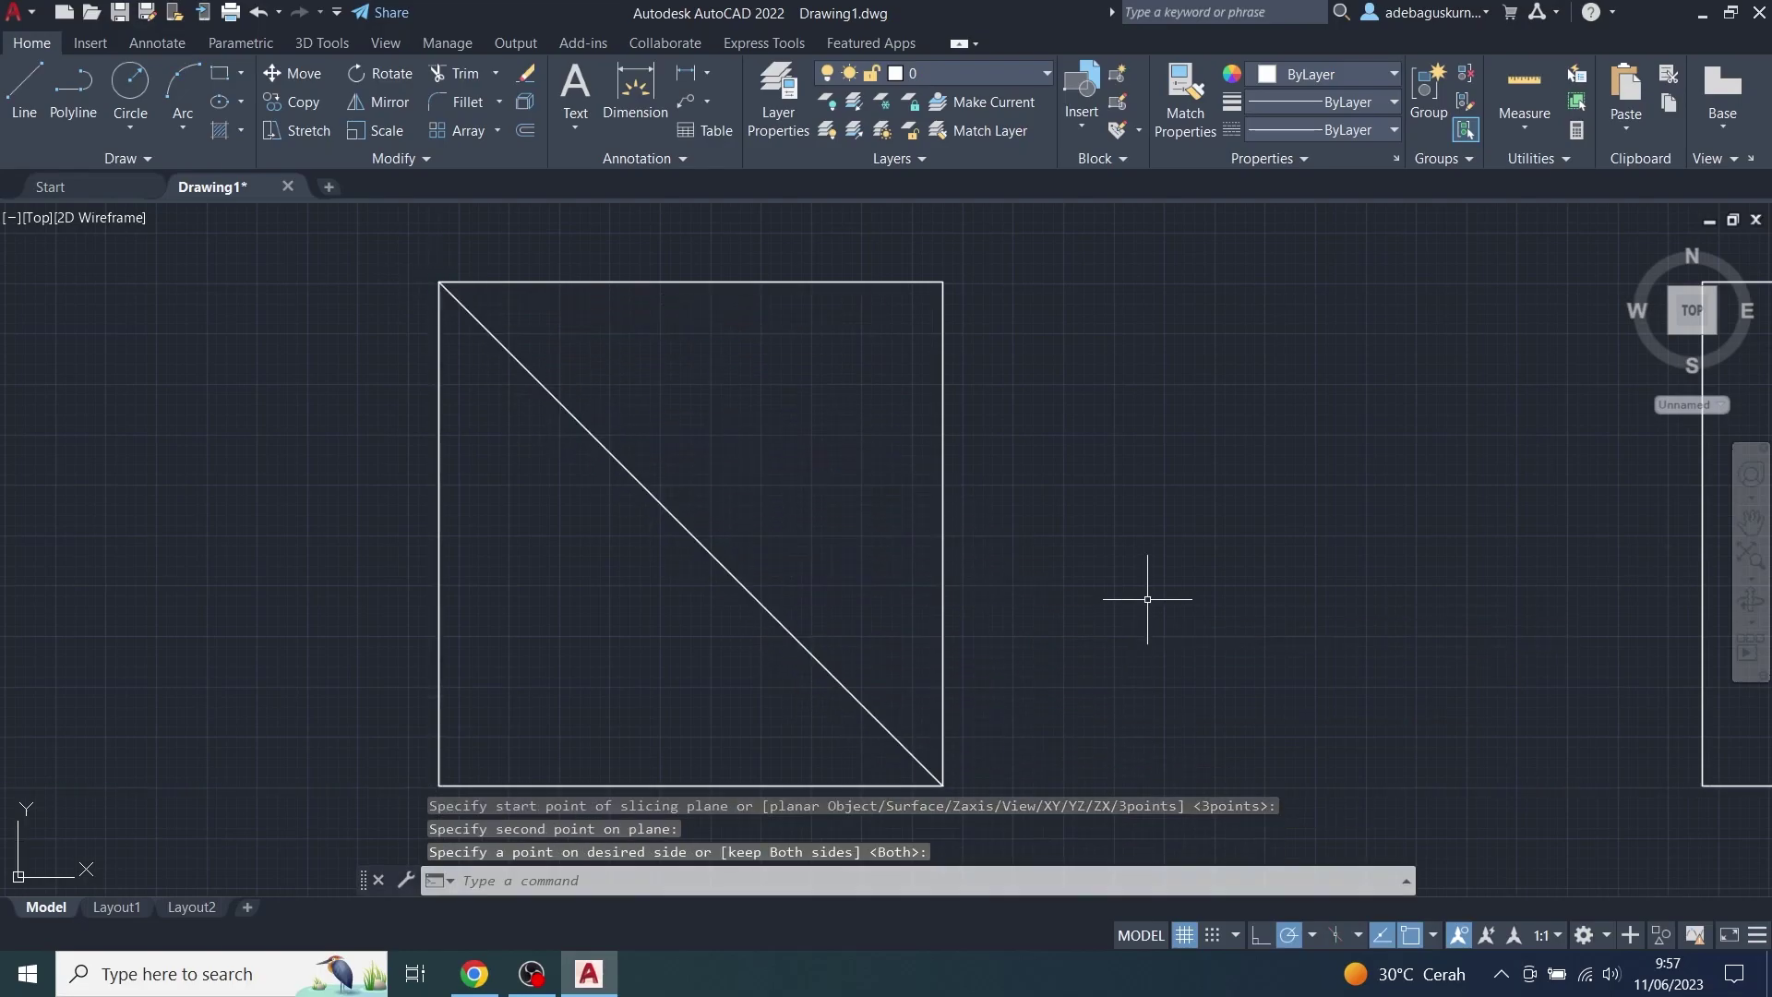
{"action": "key", "text": "Escape"}
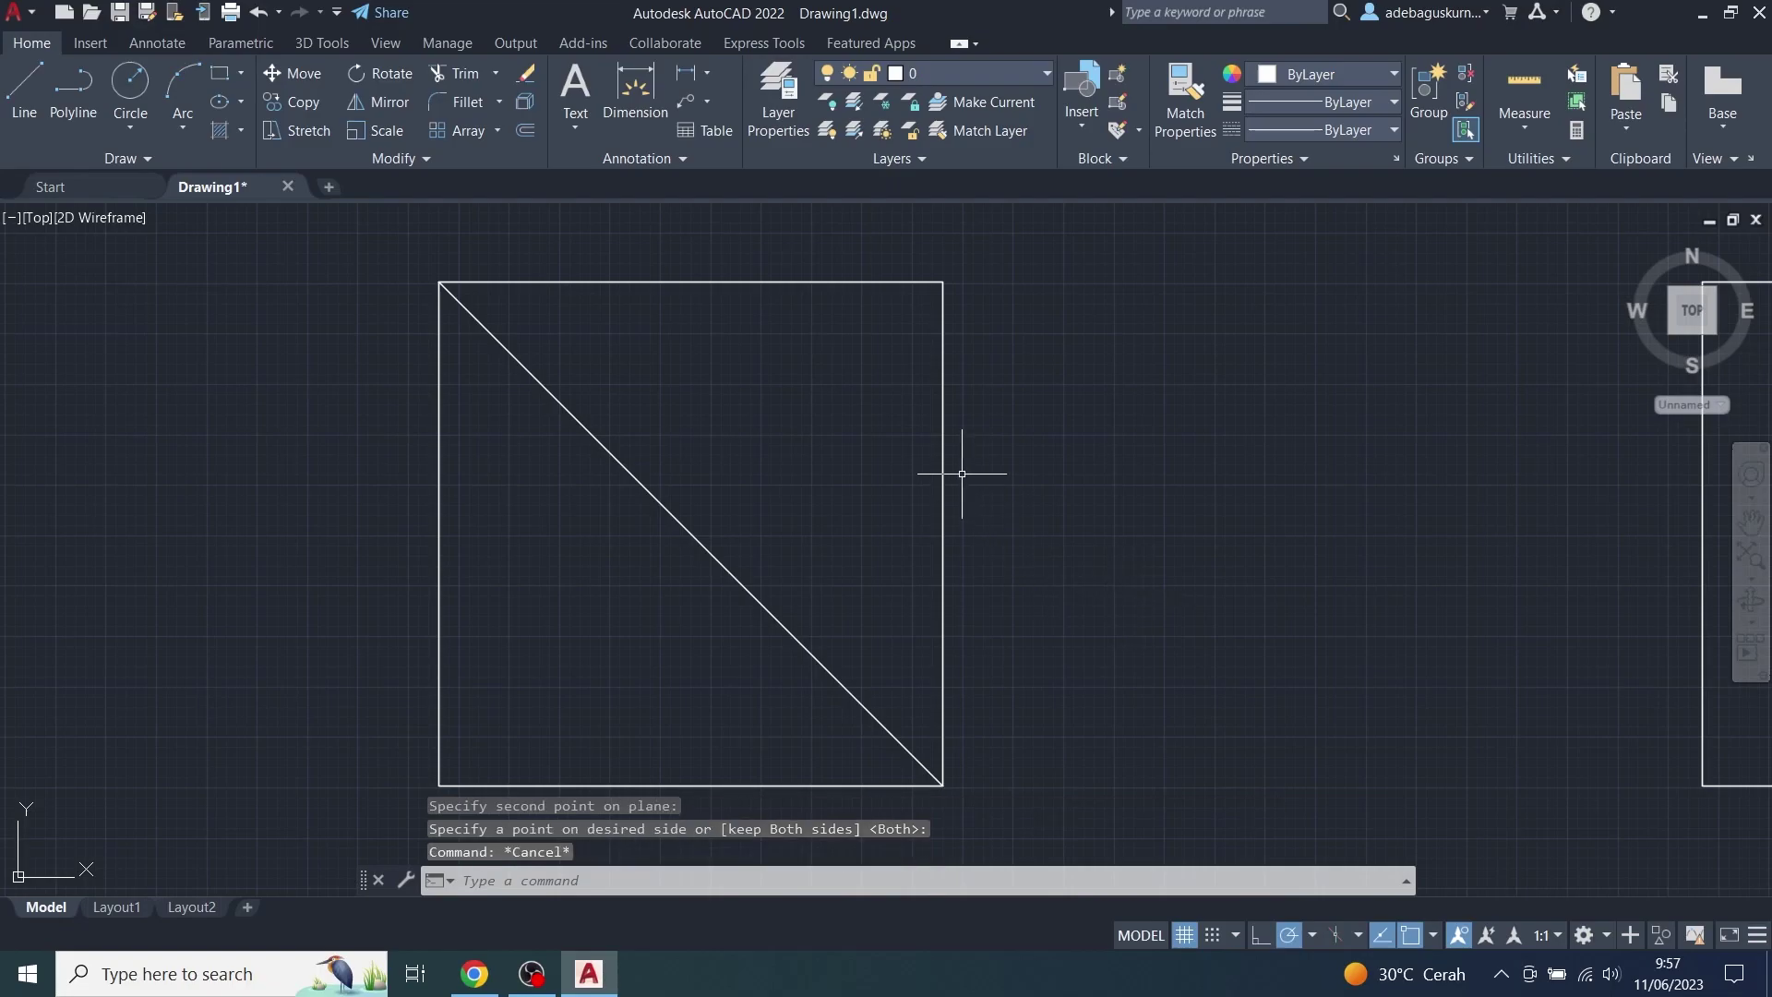
Step: Move the upper-right wedge of the first box rightward, then orbit to view the gap in 3D
{"action": "left_click", "coordinate": [941, 467]}
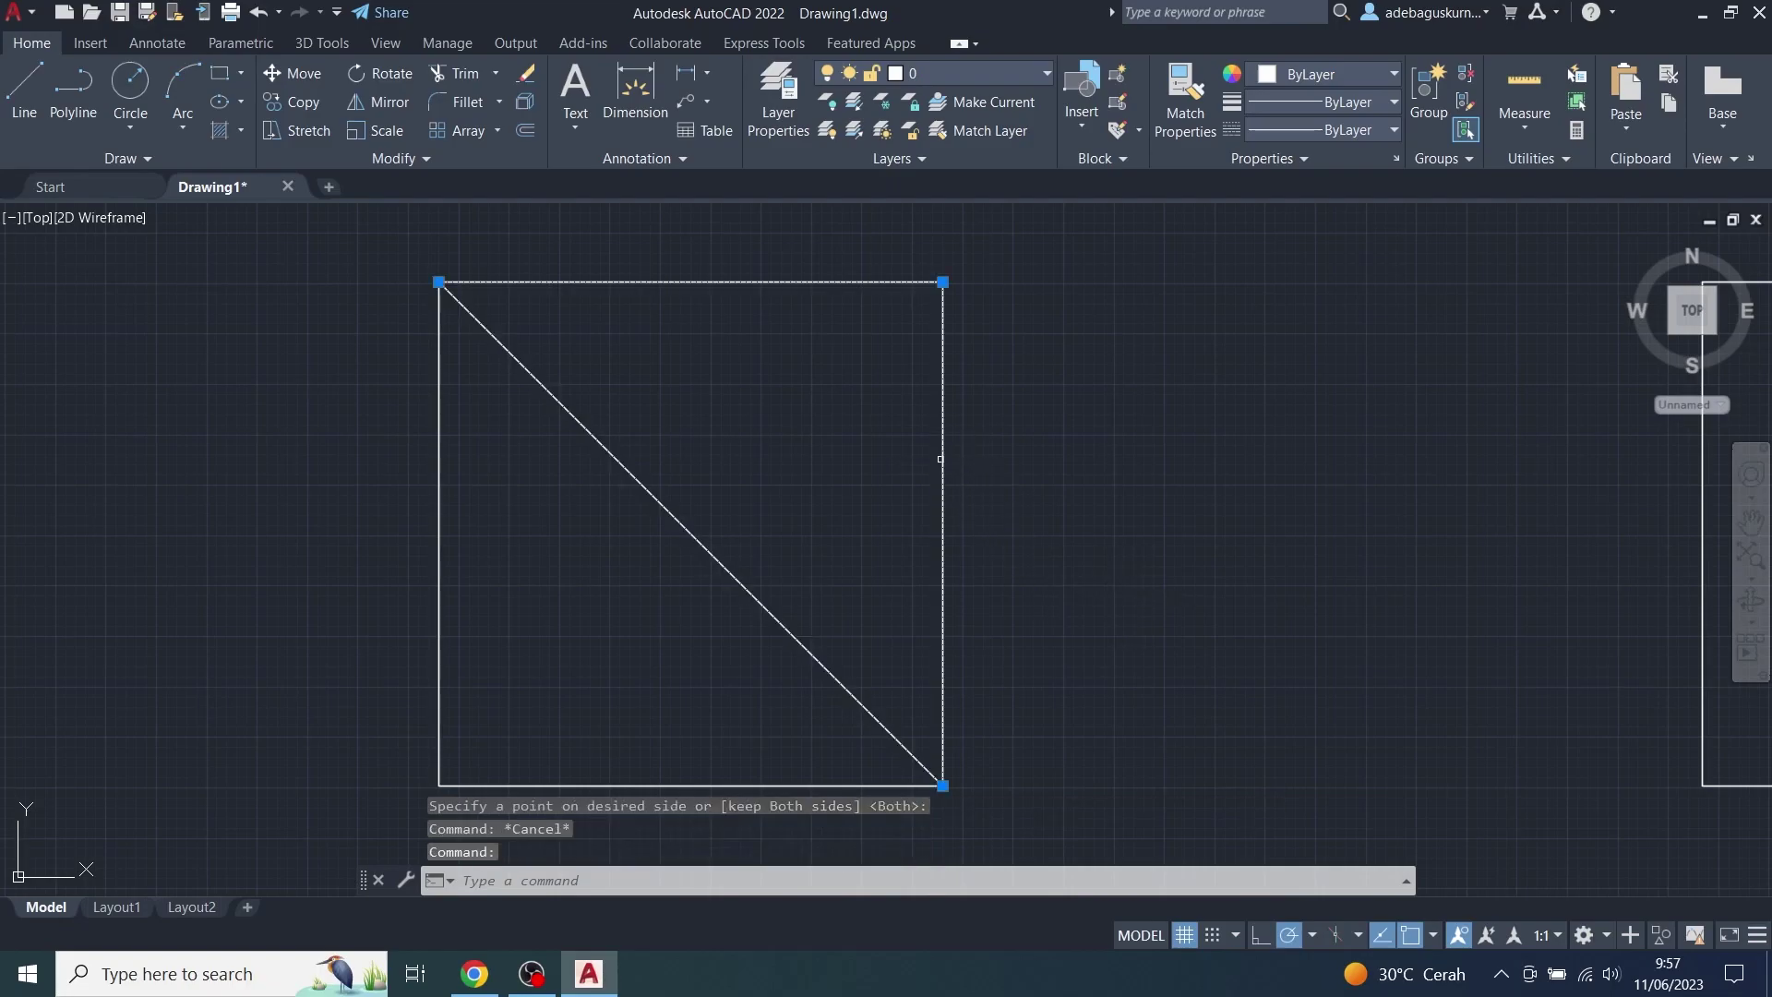
{"action": "left_click", "coordinate": [310, 76]}
{"action": "left_click", "coordinate": [942, 281]}
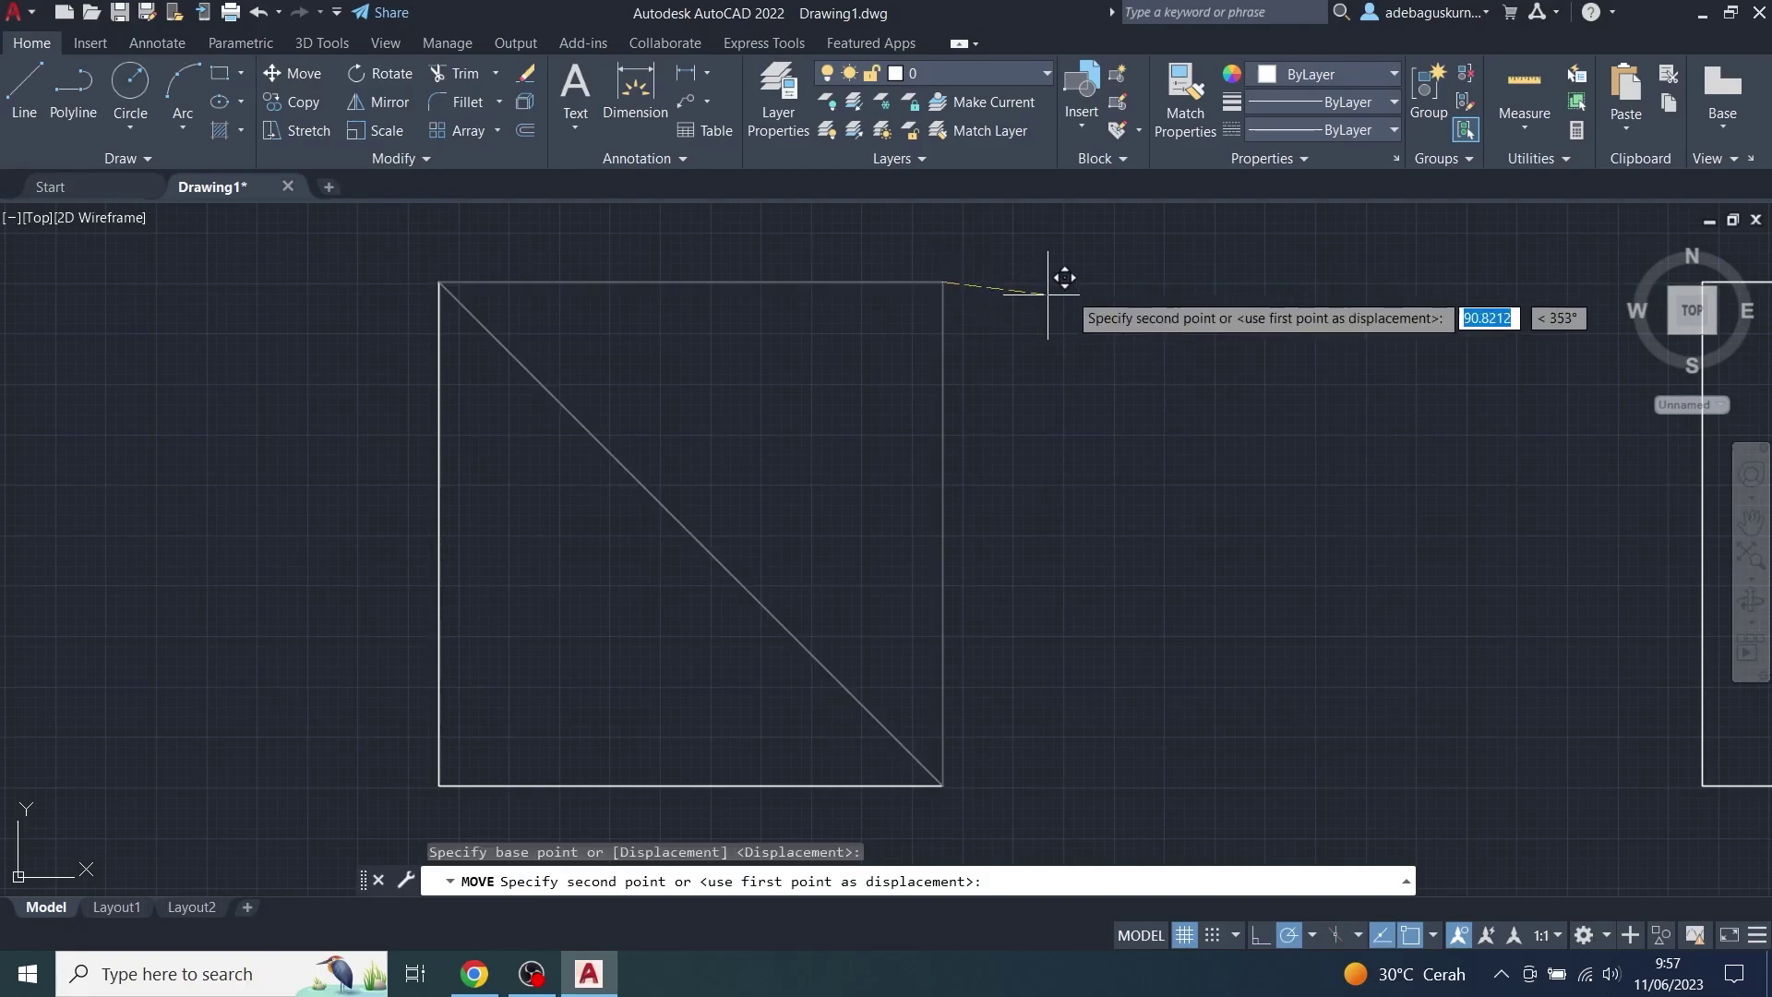
{"action": "left_click", "coordinate": [1120, 282]}
{"action": "key", "text": "Escape"}
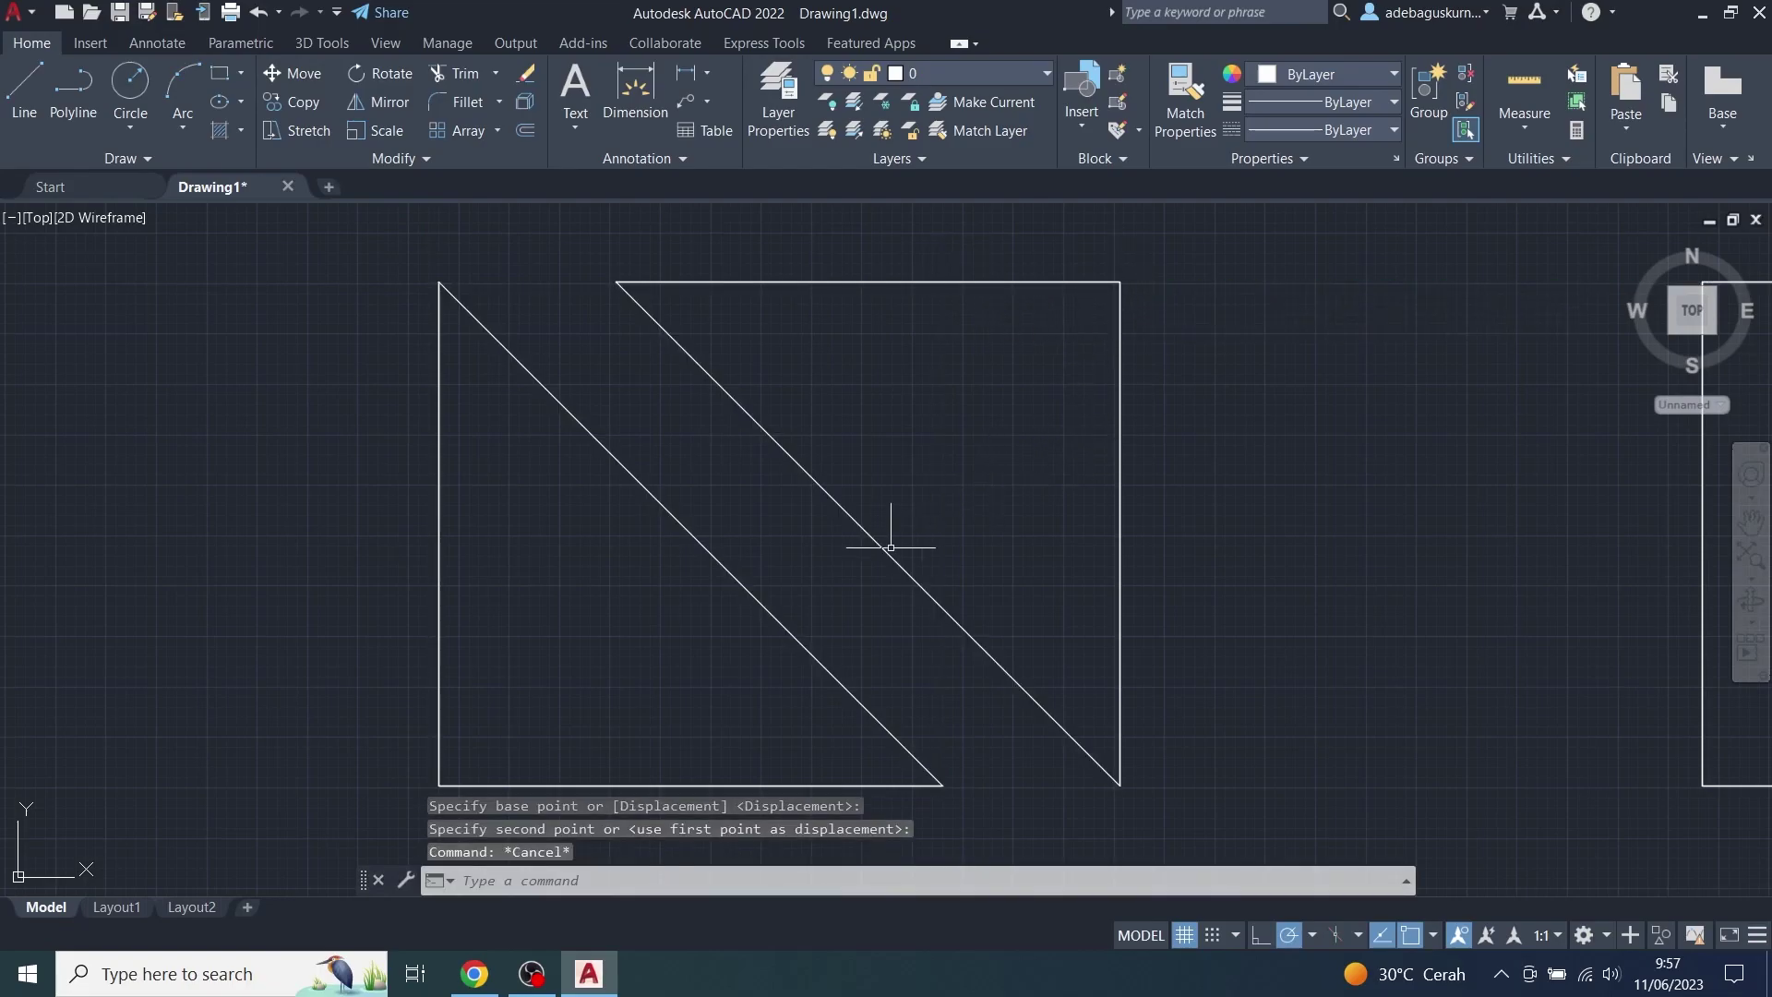
{"action": "mouse_move", "coordinate": [831, 517]}
{"action": "middle_mouse_down", "text": "shift"}
{"action": "mouse_move", "coordinate": [969, 479]}
{"action": "mouse_move", "coordinate": [925, 396]}
{"action": "mouse_move", "coordinate": [877, 415]}
{"action": "mouse_move", "coordinate": [916, 478]}
{"action": "mouse_move", "coordinate": [926, 446]}
{"action": "mouse_move", "coordinate": [981, 455]}
{"action": "mouse_move", "coordinate": [1044, 412]}
{"action": "mouse_move", "coordinate": [1008, 405]}
{"action": "mouse_move", "coordinate": [933, 459]}
{"action": "mouse_move", "coordinate": [950, 483]}
{"action": "mouse_move", "coordinate": [589, 523]}
{"action": "middle_mouse_up", "text": "shift"}
Step: Return to a flat Top view zoomed in on the uncut second box
{"action": "scroll", "coordinate": [964, 476], "scroll_direction": "down", "scroll_amount": 2}
{"action": "middle_click_drag", "start_coordinate": [1308, 415], "coordinate": [1162, 349]}
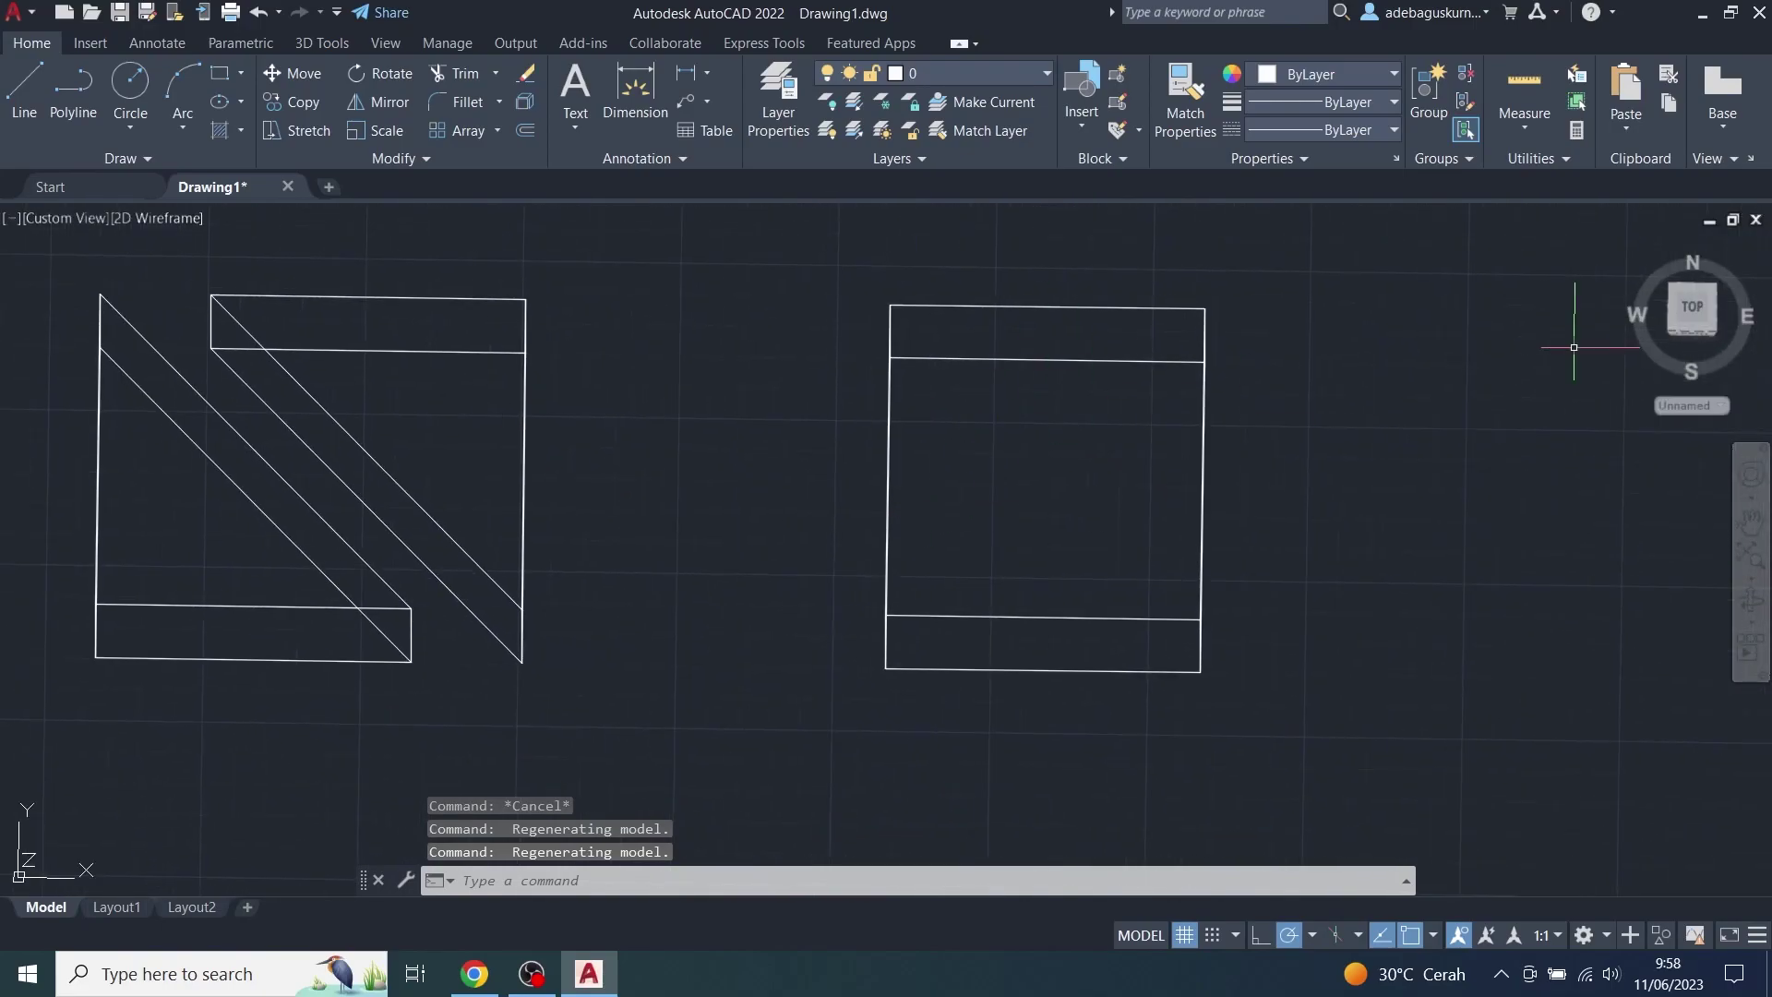
{"action": "left_click", "coordinate": [1687, 317]}
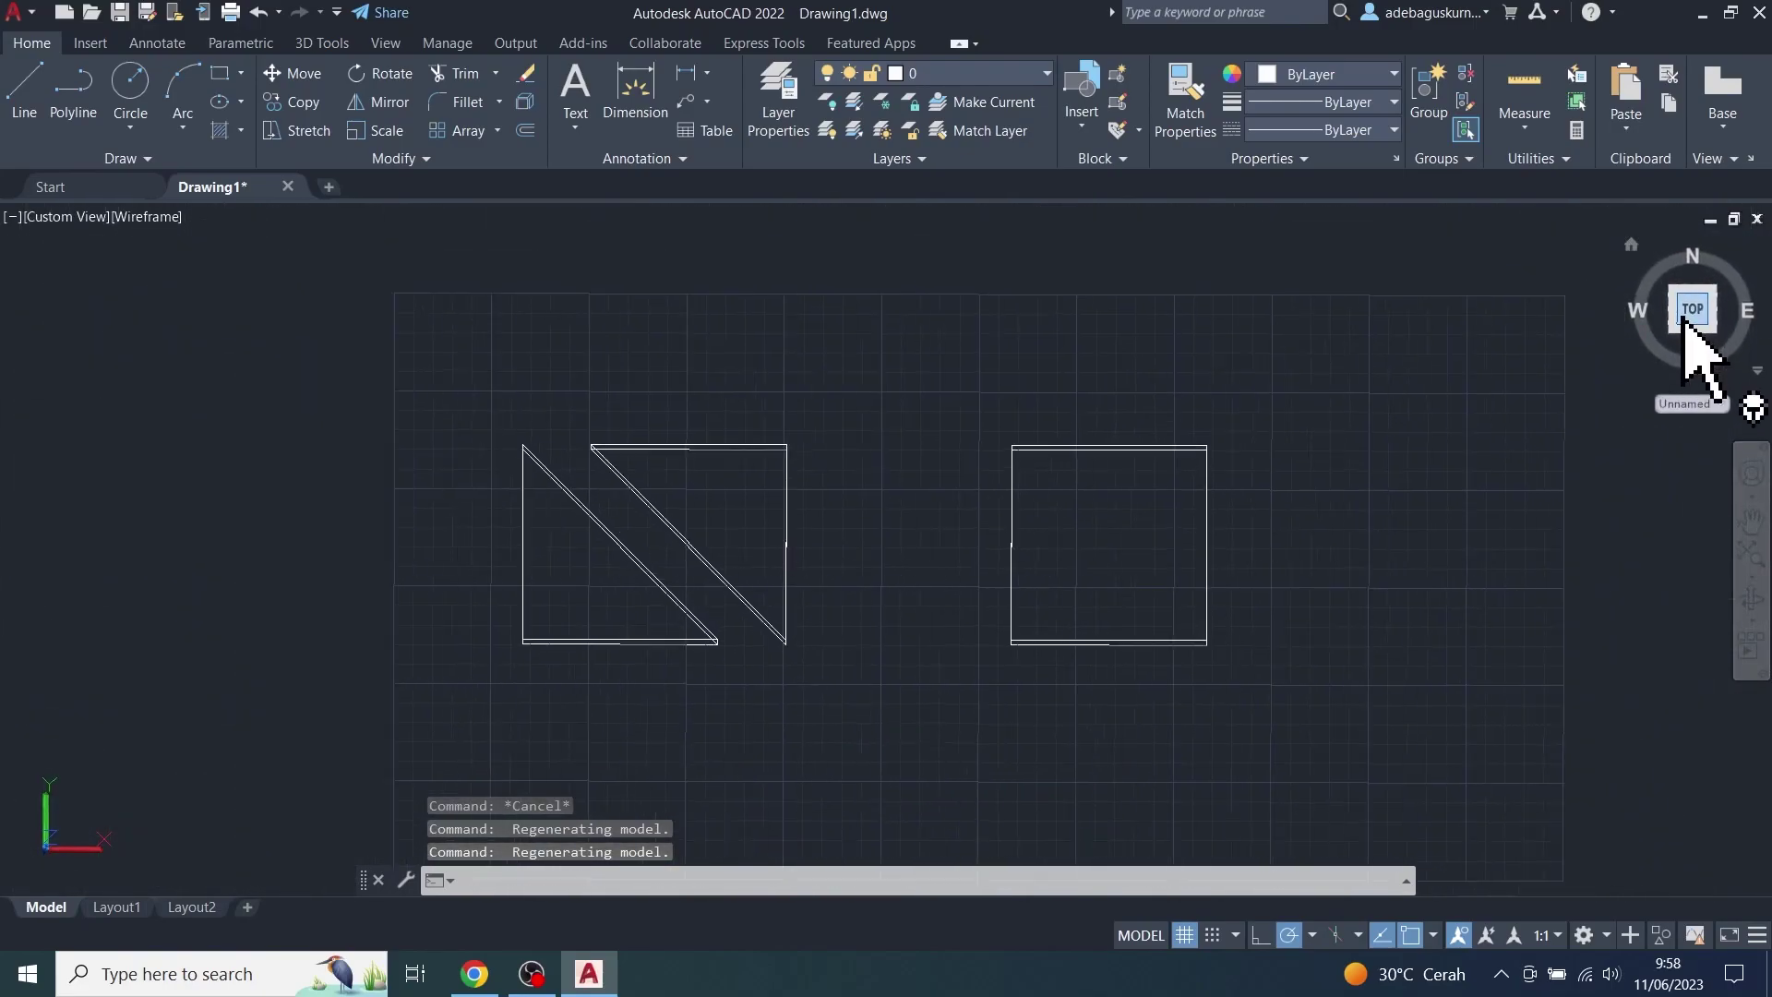
{"action": "scroll", "coordinate": [1127, 558], "scroll_direction": "up", "scroll_amount": 2}
{"action": "scroll", "coordinate": [1128, 558], "scroll_direction": "up", "scroll_amount": 2}
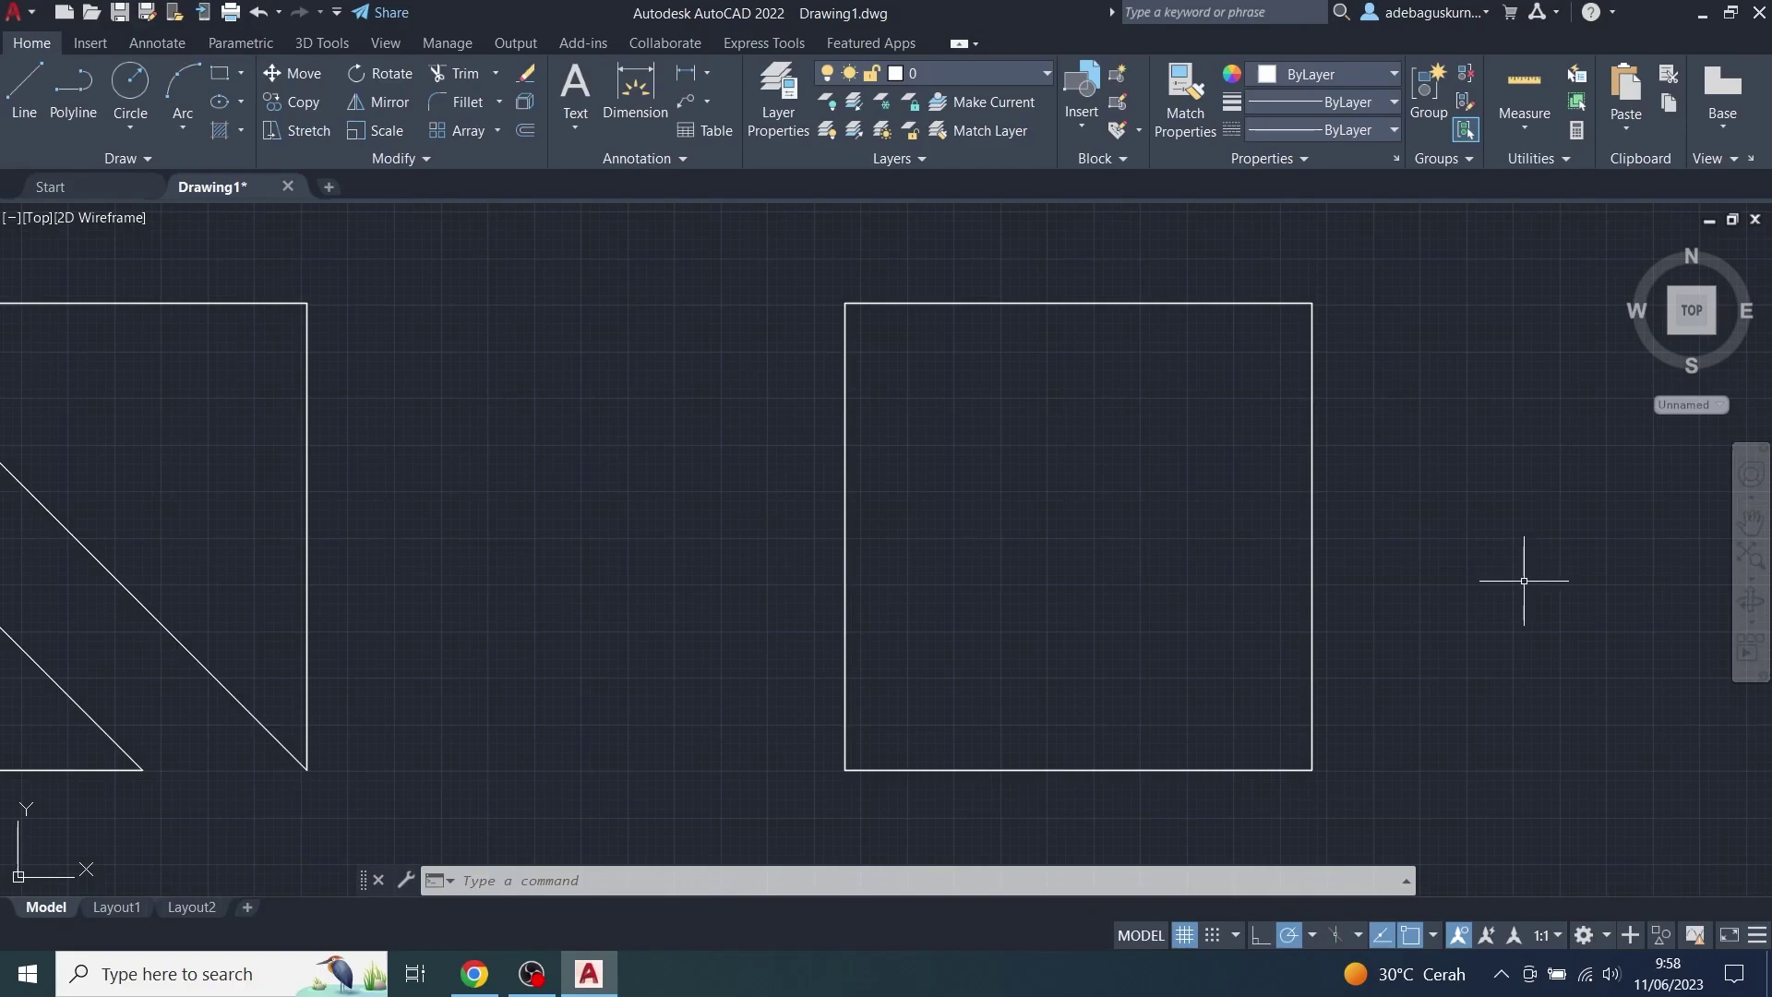
Step: Slice the second box vertically through its top and bottom edge midpoints, keeping both halves
{"action": "type", "text": "s"}
{"action": "type", "text": "e"}
{"action": "key", "text": "Return"}
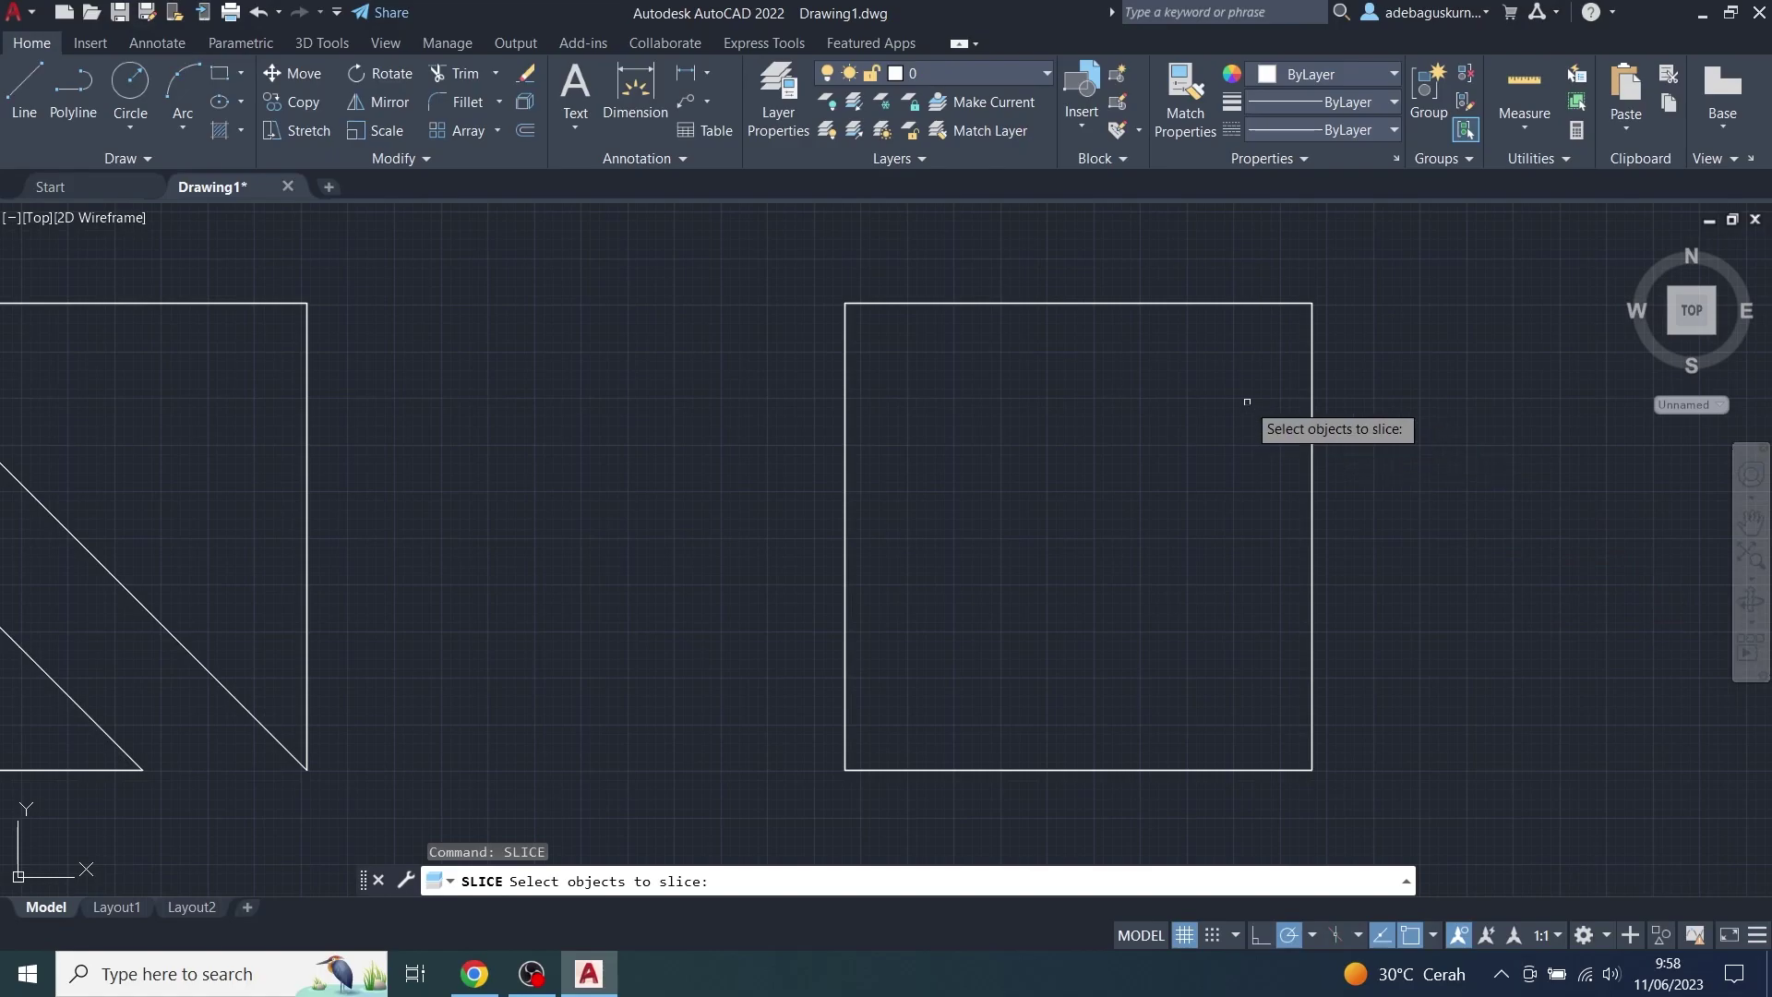
{"action": "left_click", "coordinate": [1133, 304]}
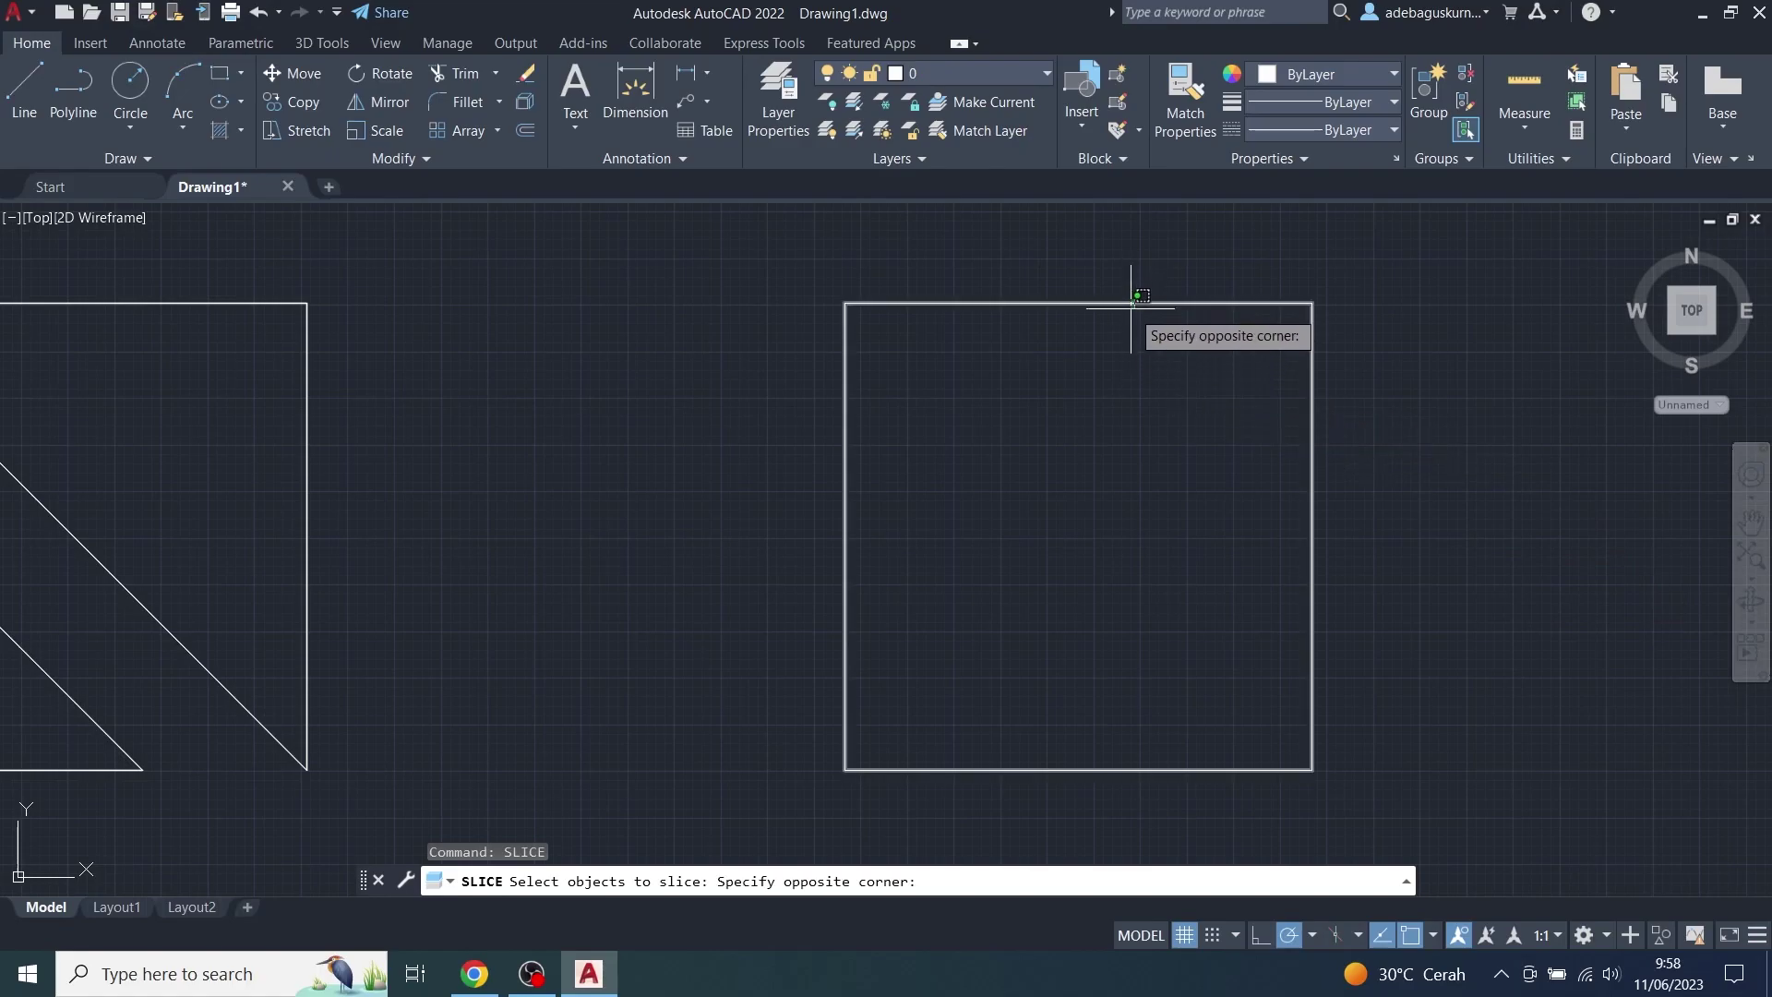
{"action": "left_click", "coordinate": [1132, 307]}
{"action": "key", "text": "Return"}
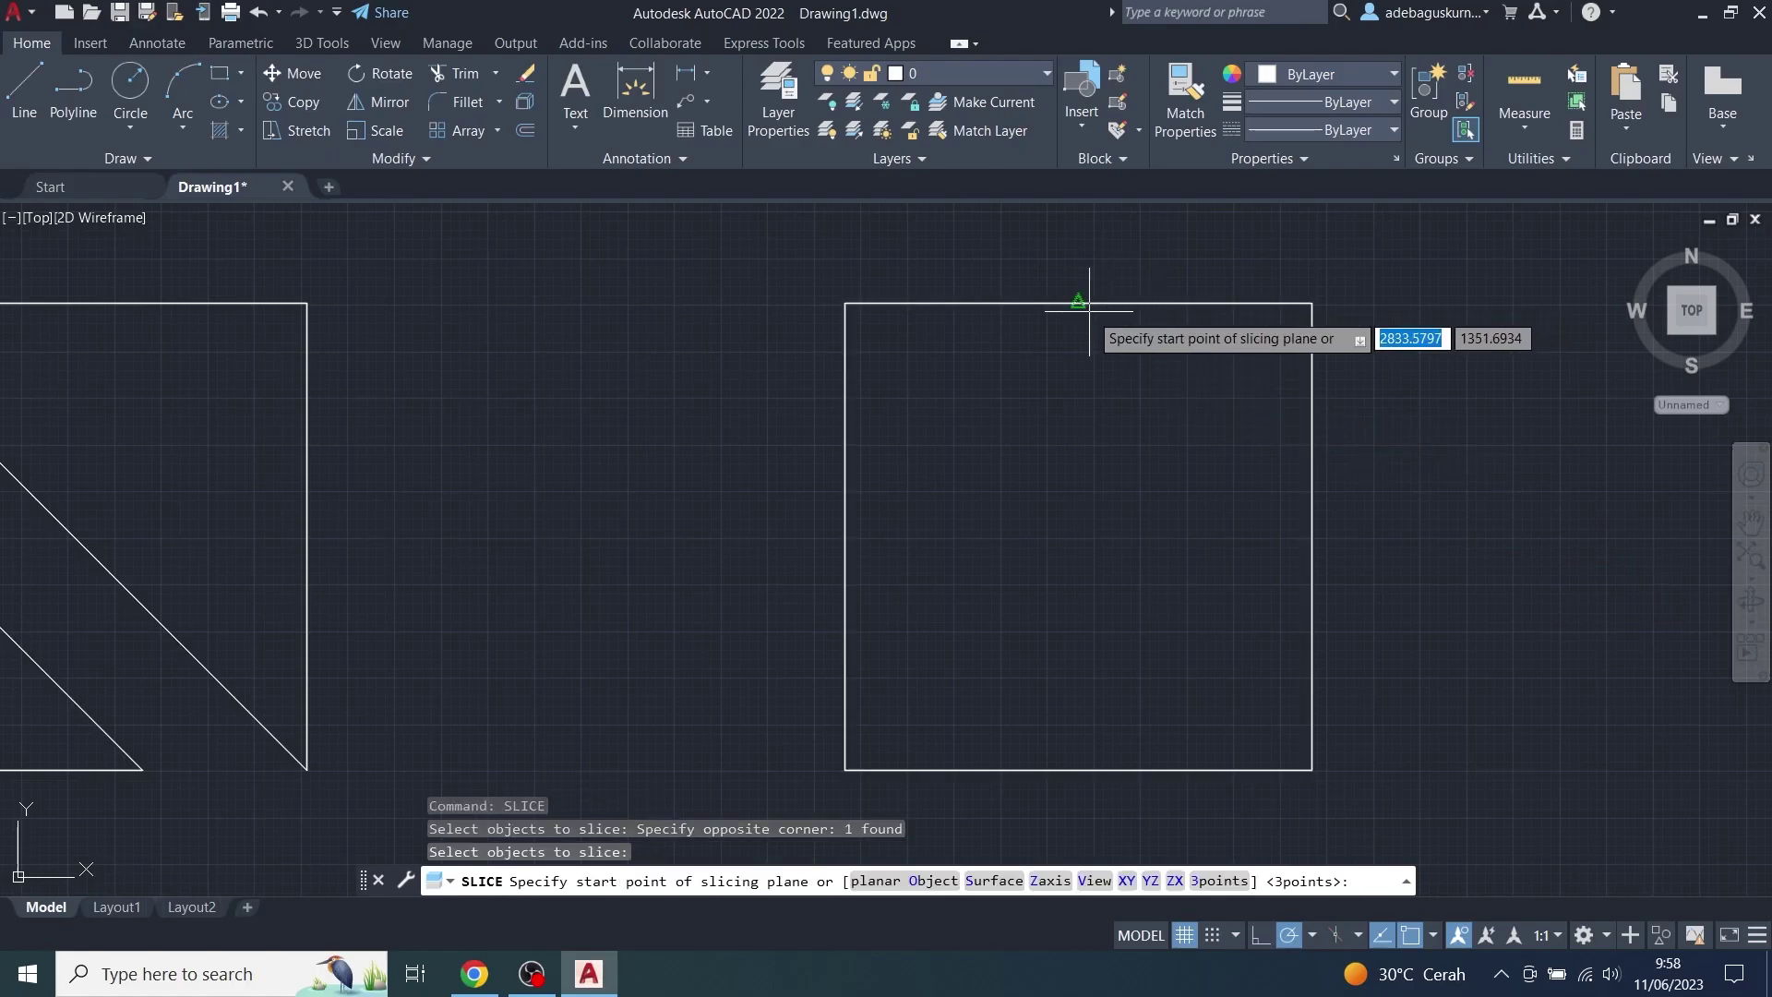
{"action": "left_click", "coordinate": [1078, 303]}
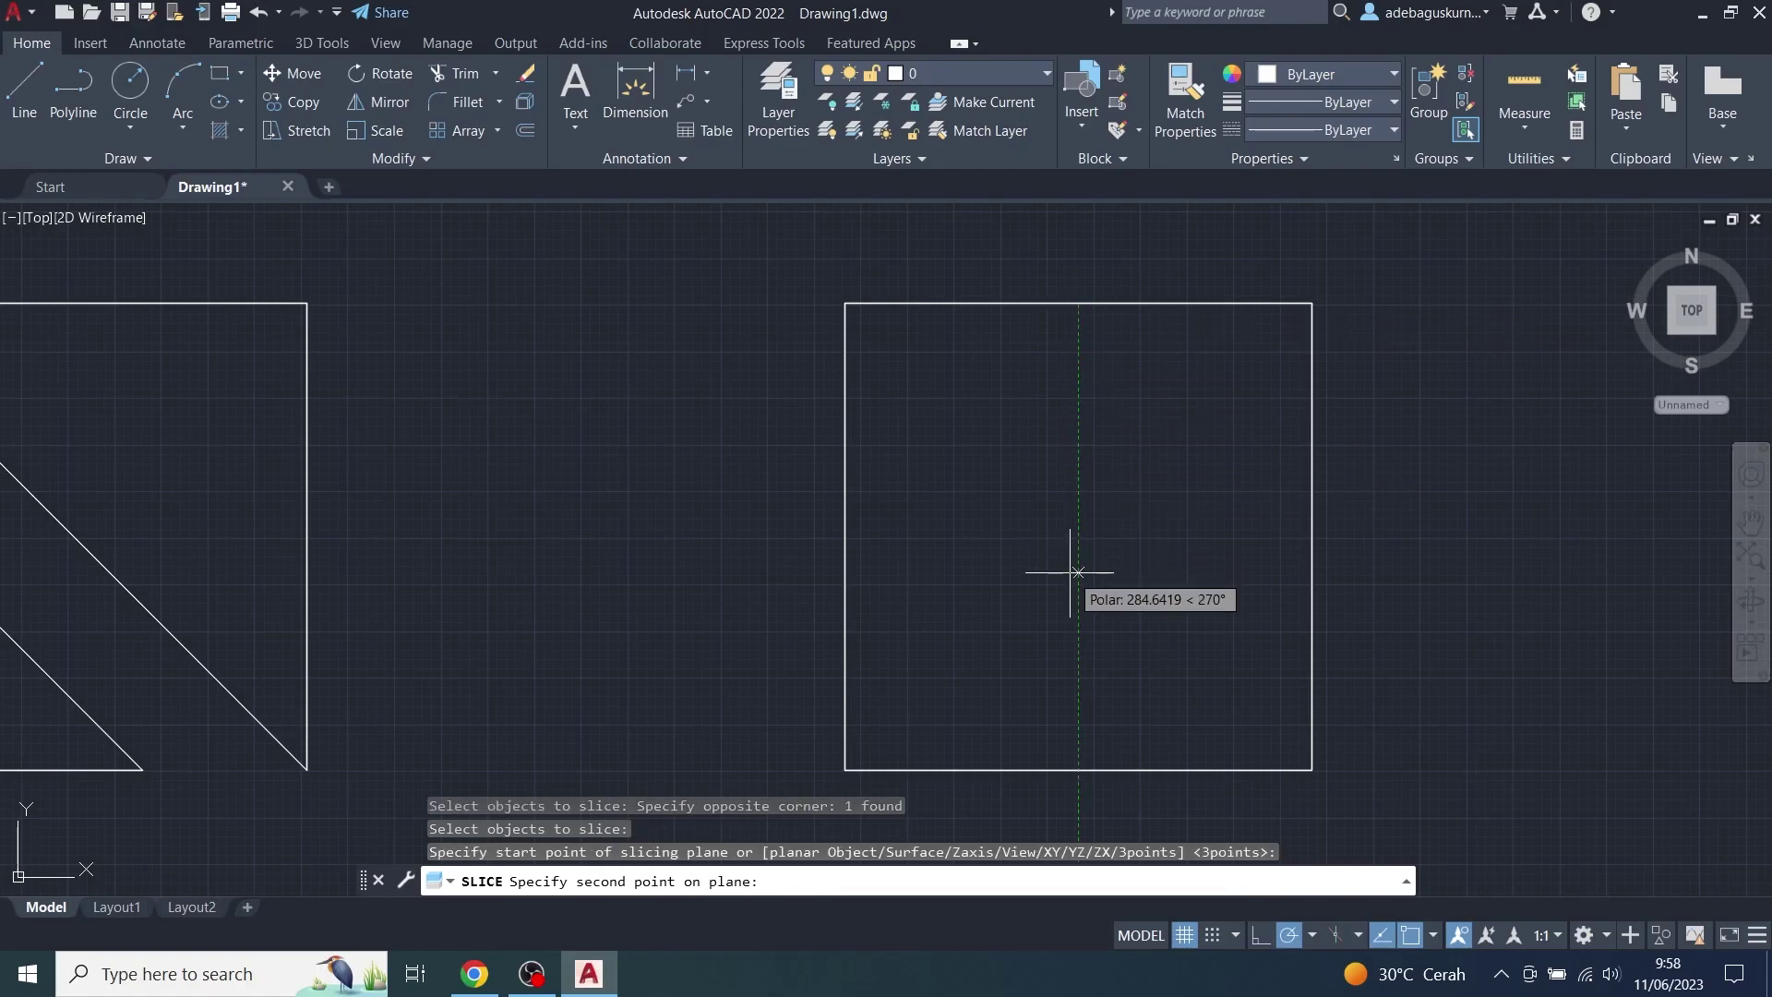
{"action": "left_click", "coordinate": [1077, 770]}
{"action": "key", "text": "Return"}
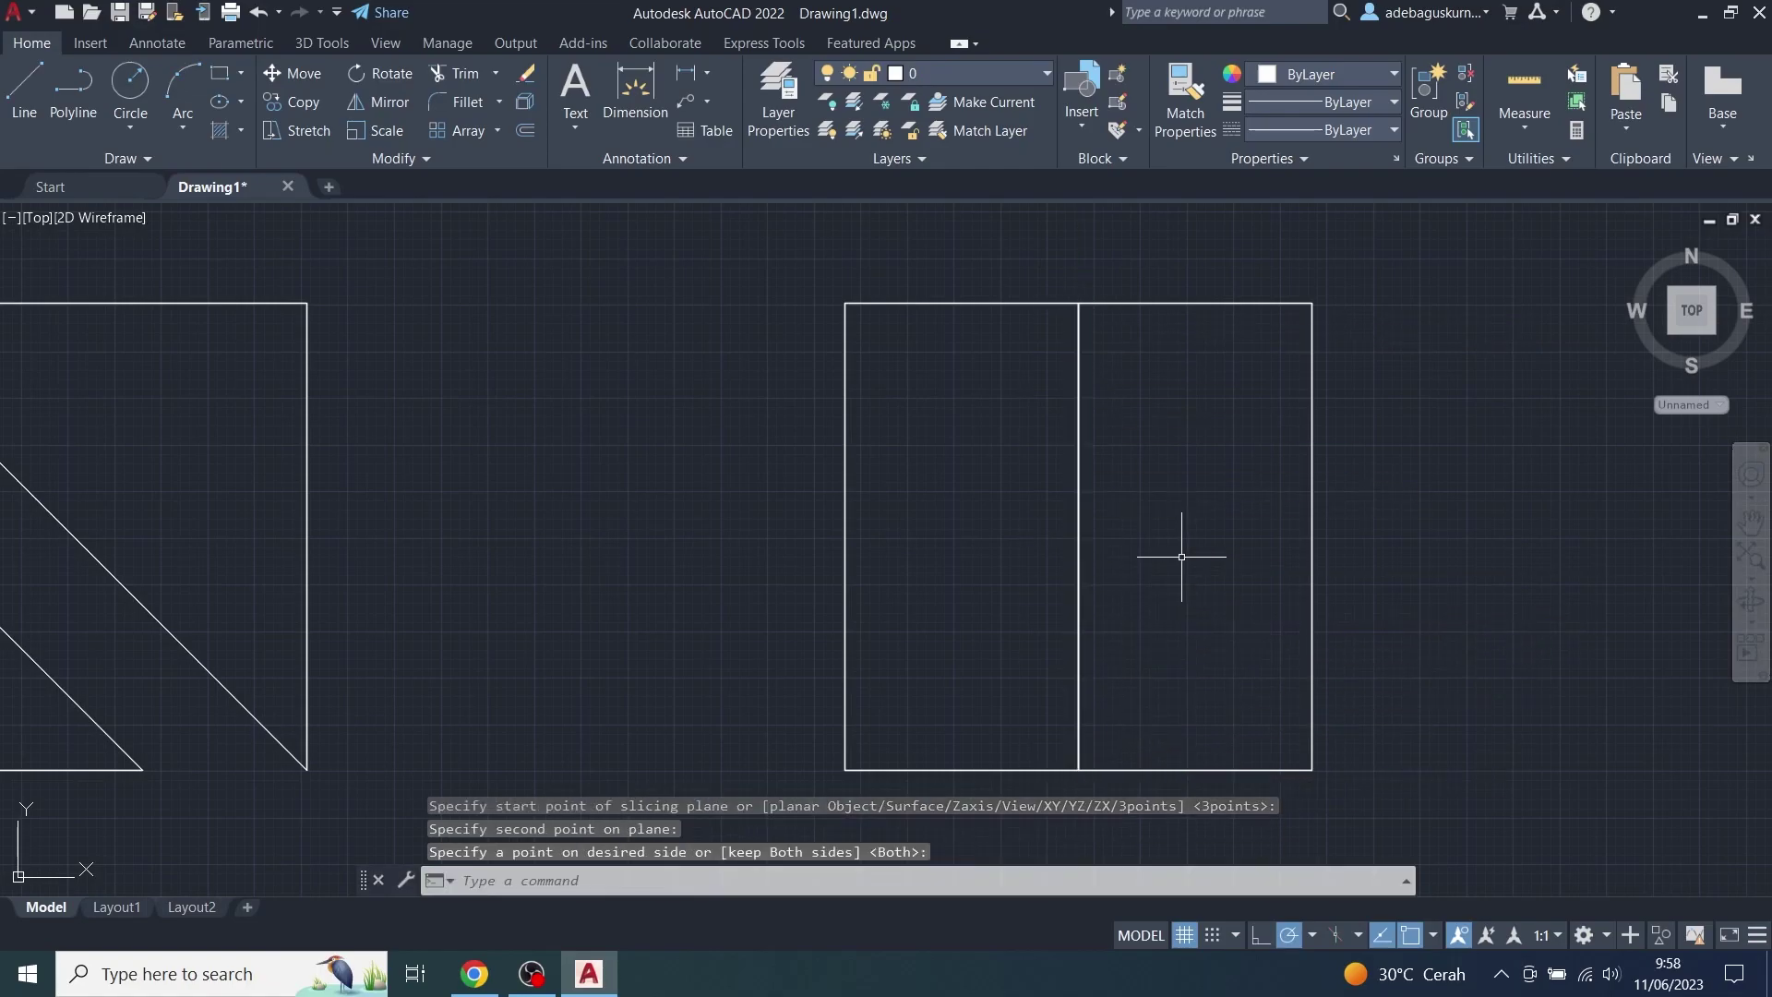
Step: Slice both halves horizontally through the left and right edge midpoints, keeping all four quarters
{"action": "type", "text": "SL"}
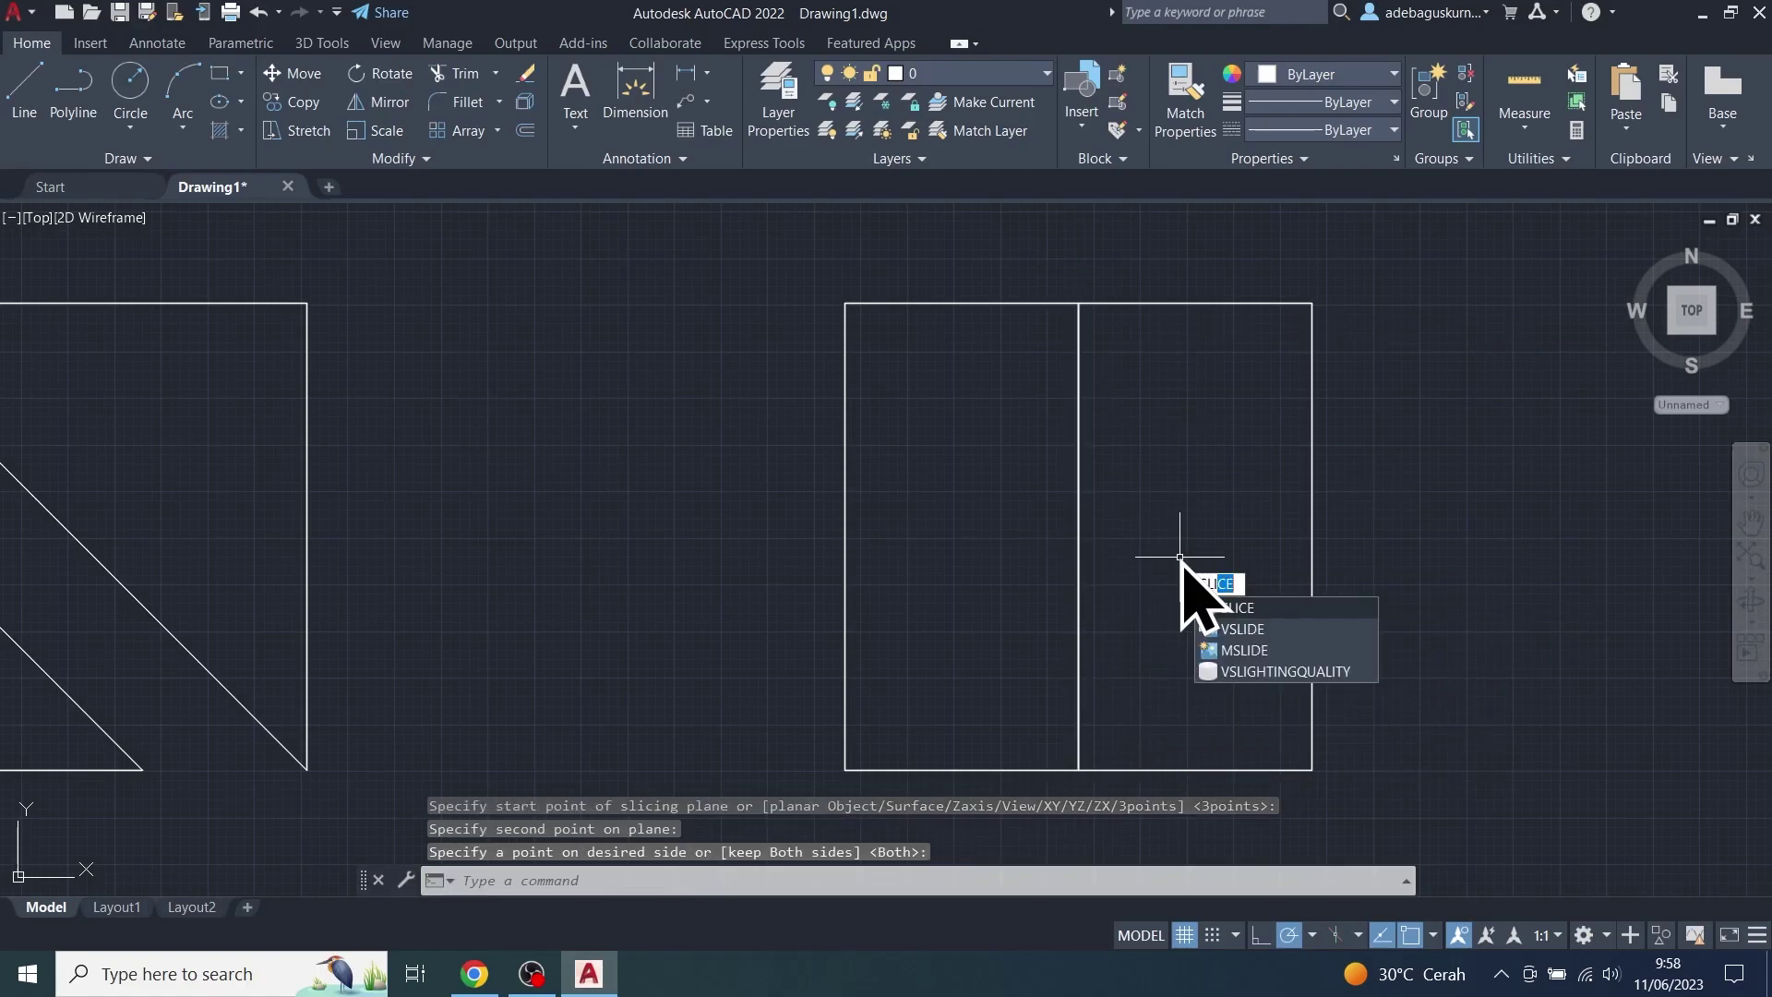
{"action": "type", "text": "ICE"}
{"action": "key", "text": "Return"}
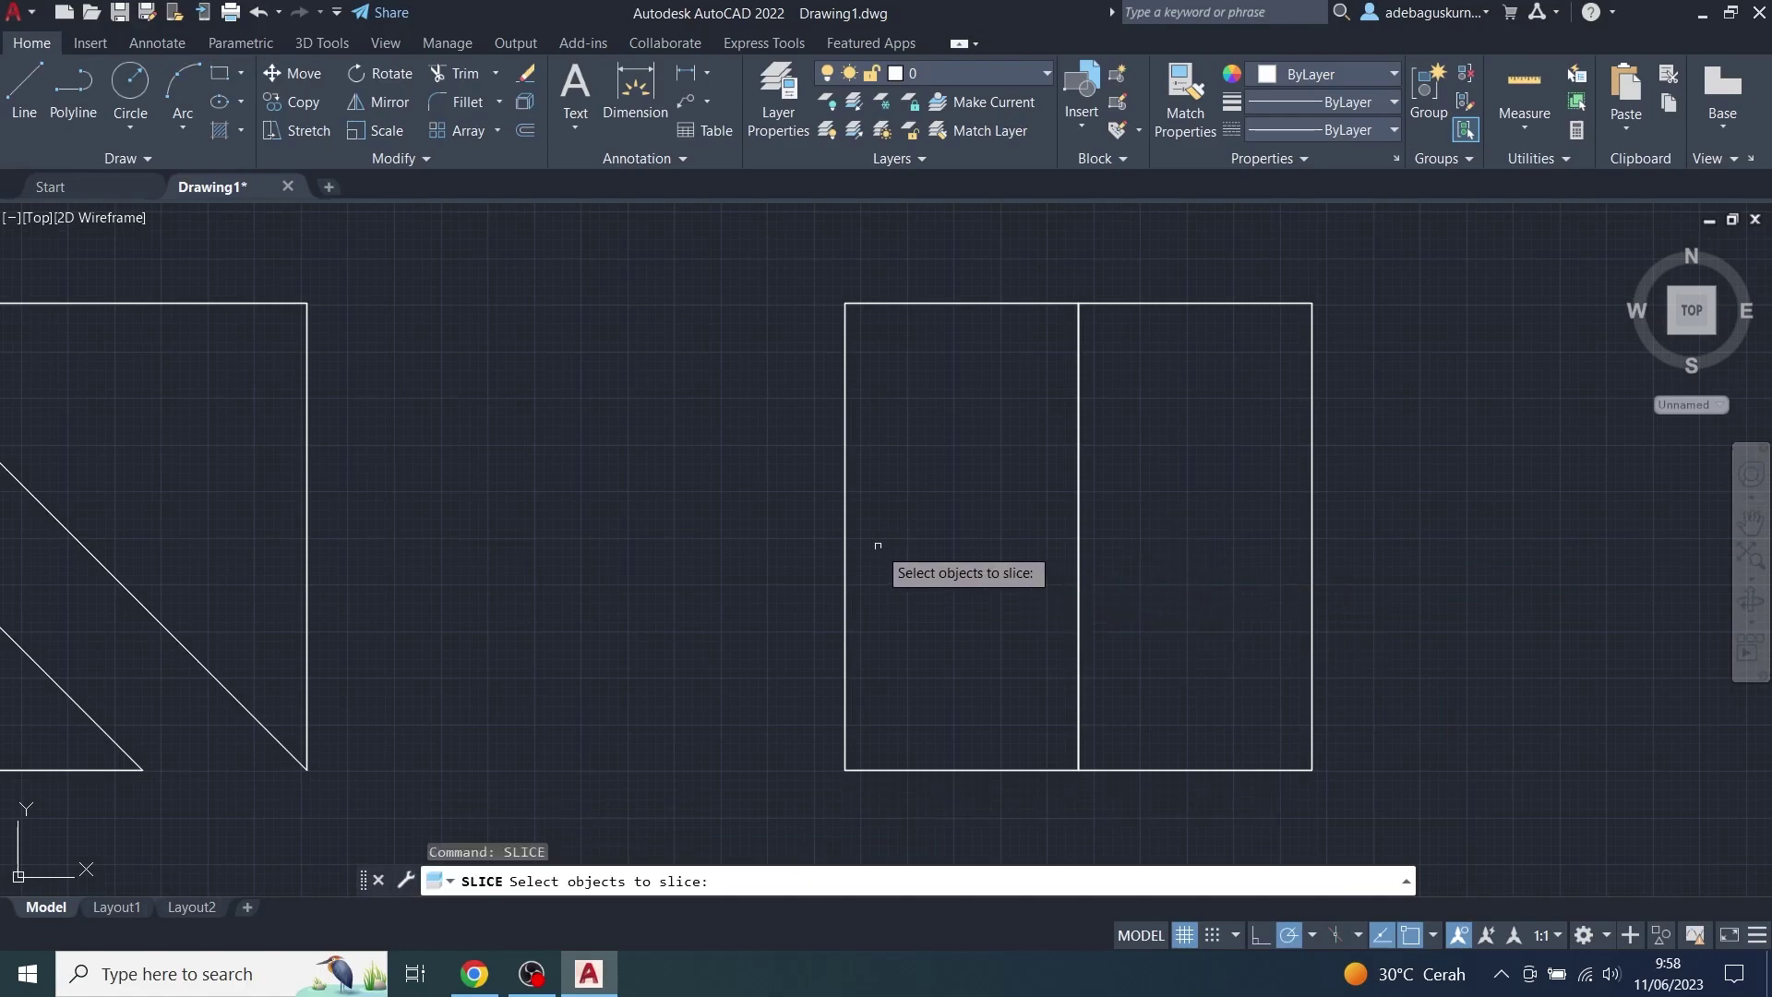
{"action": "left_click", "coordinate": [844, 545]}
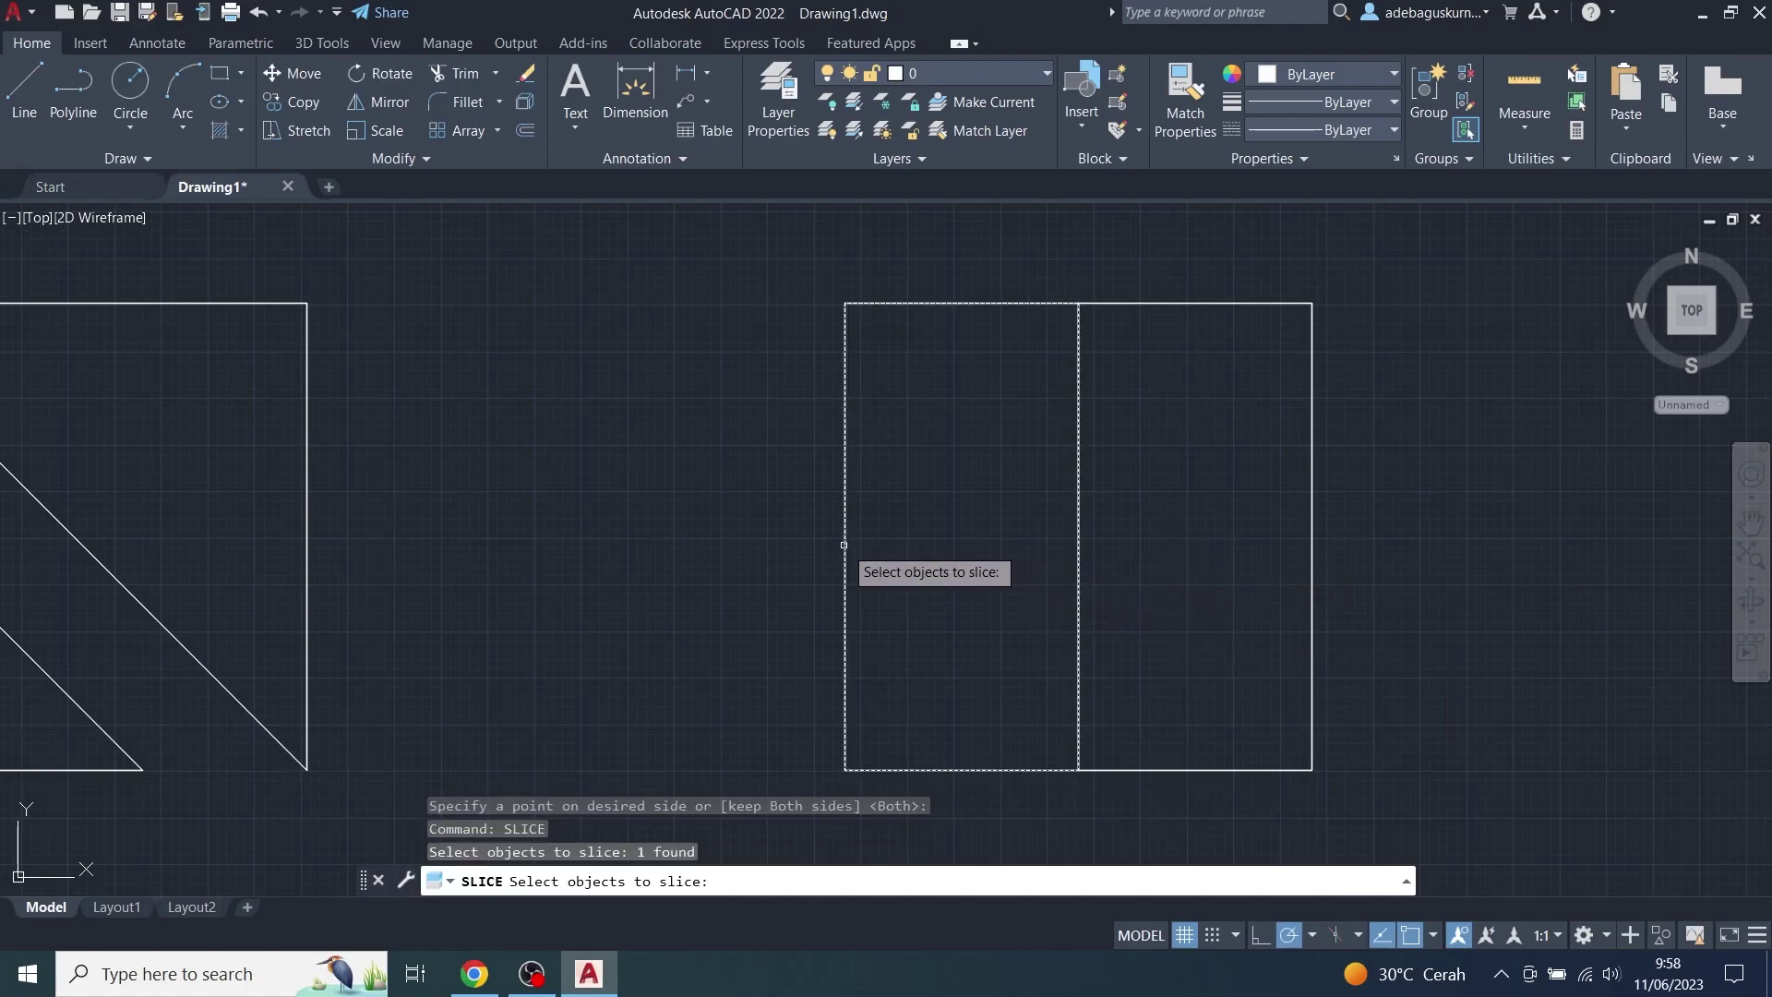
{"action": "left_click", "coordinate": [1313, 475]}
{"action": "key", "text": "Return"}
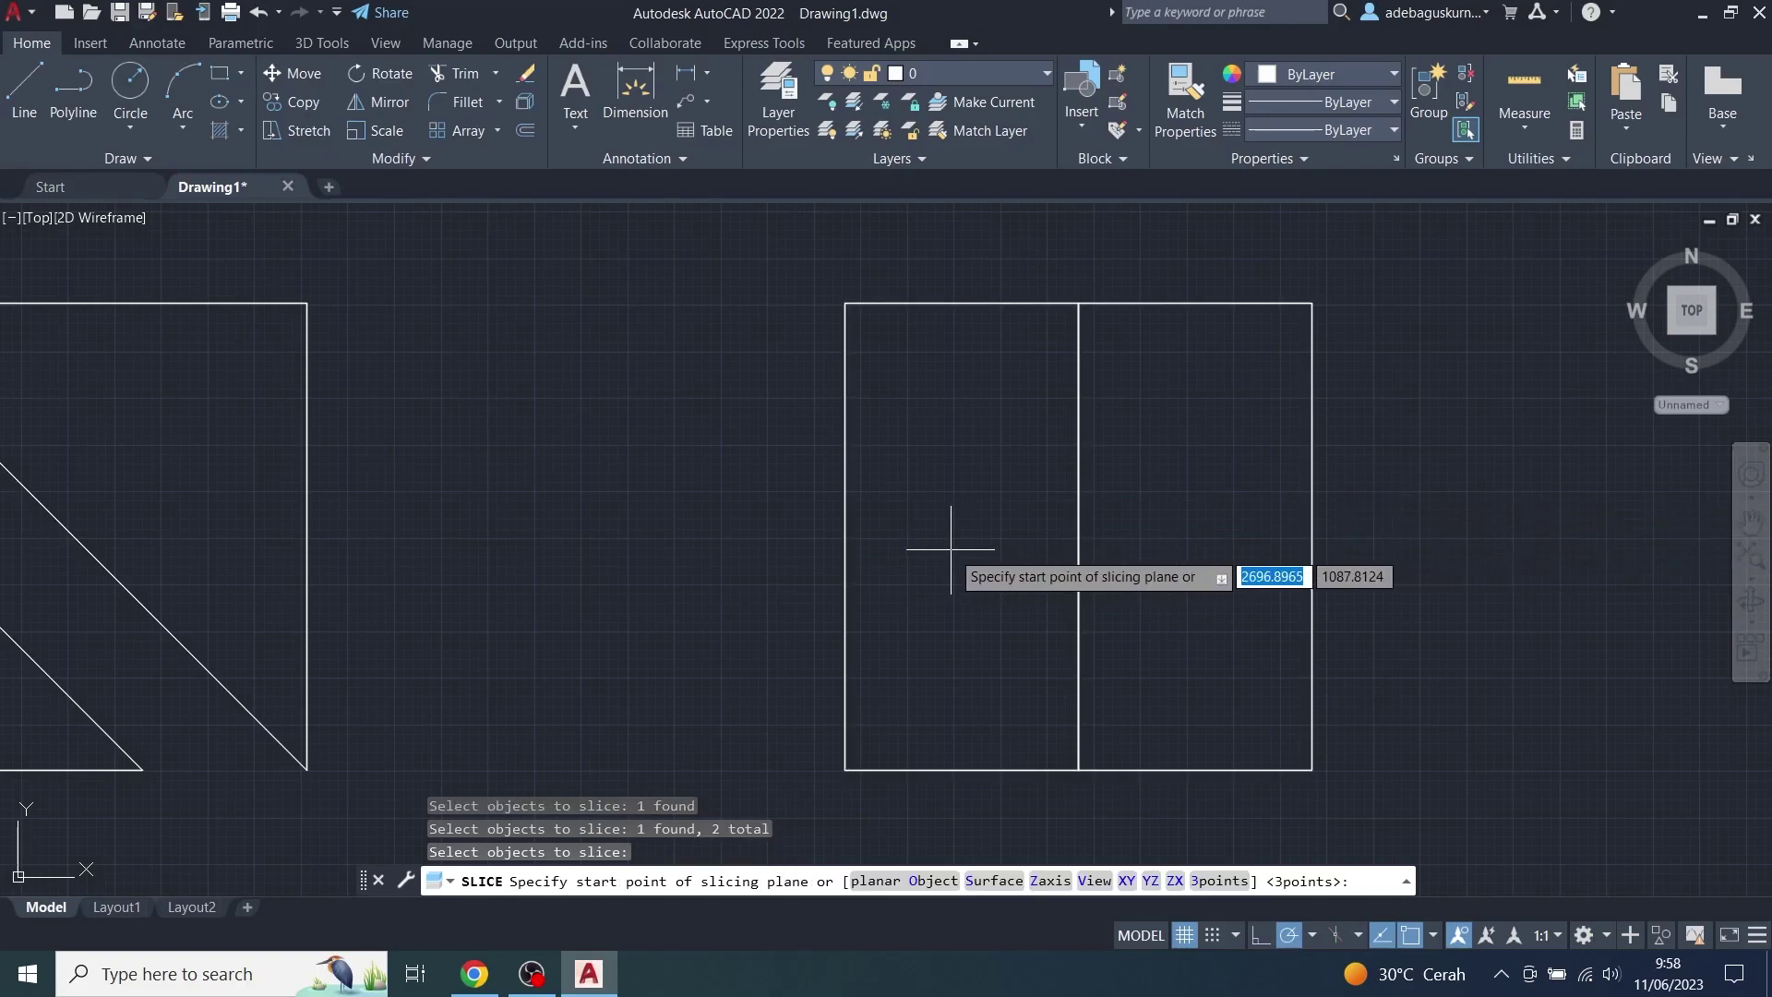
{"action": "left_click", "coordinate": [843, 535]}
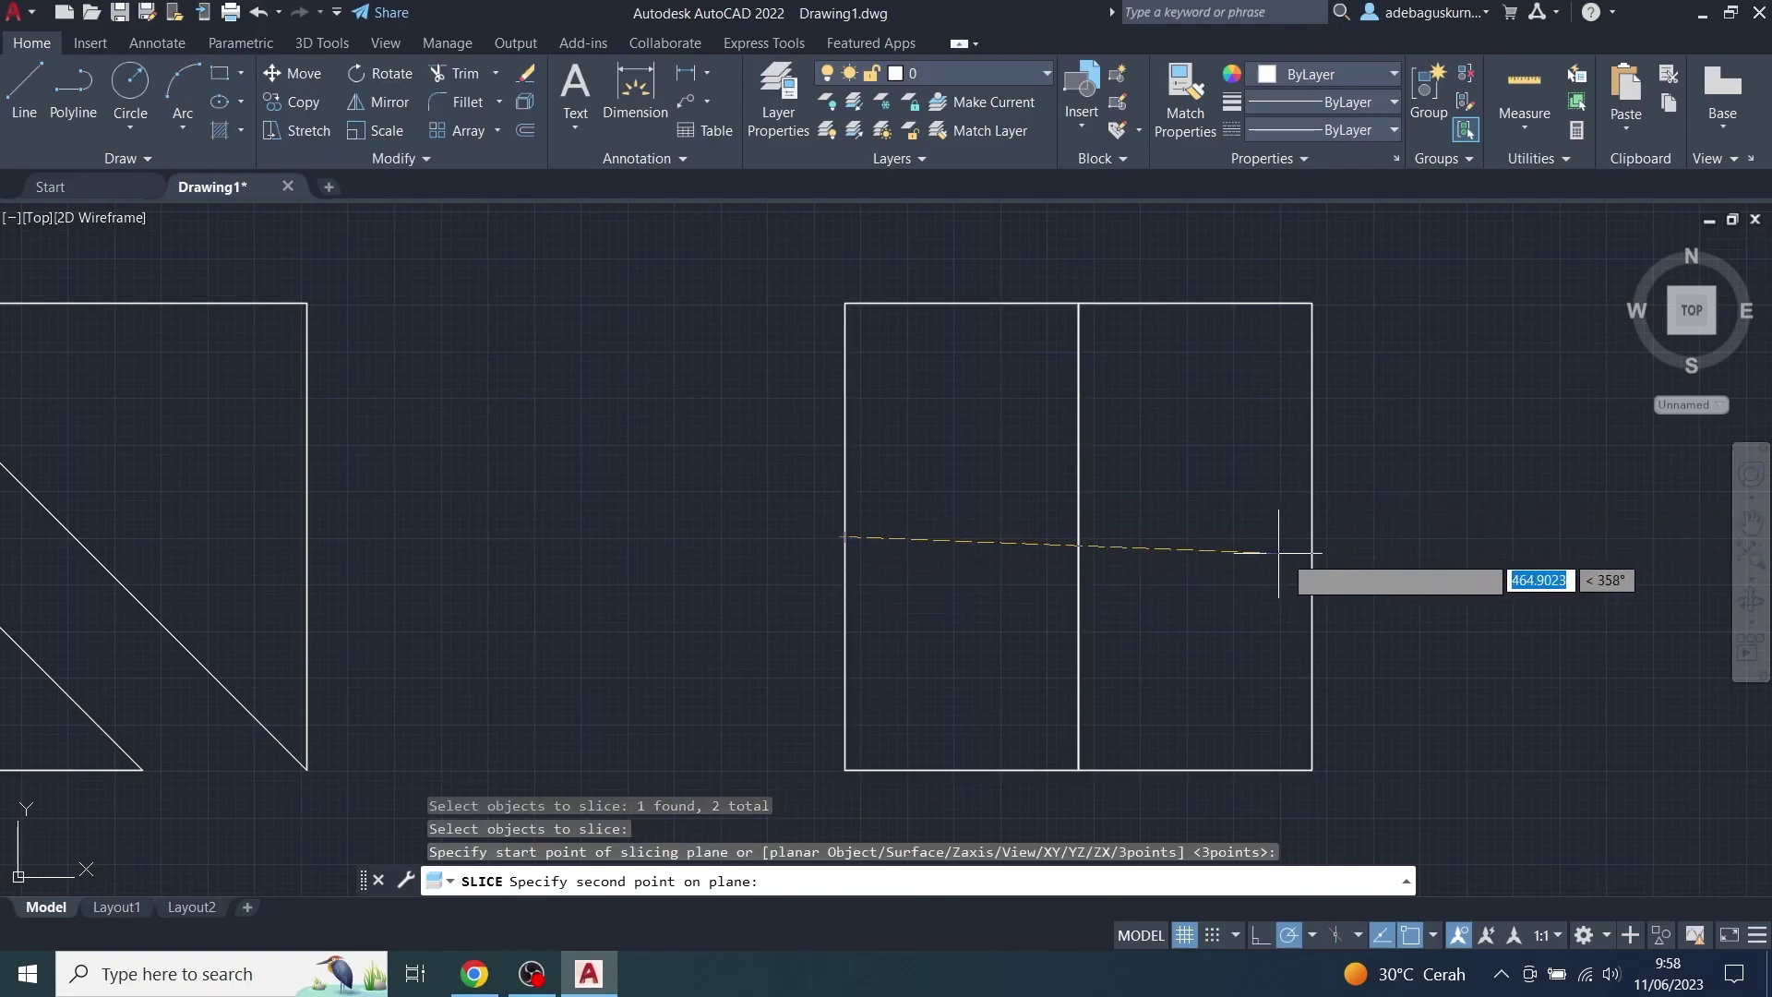
{"action": "left_click", "coordinate": [1311, 534]}
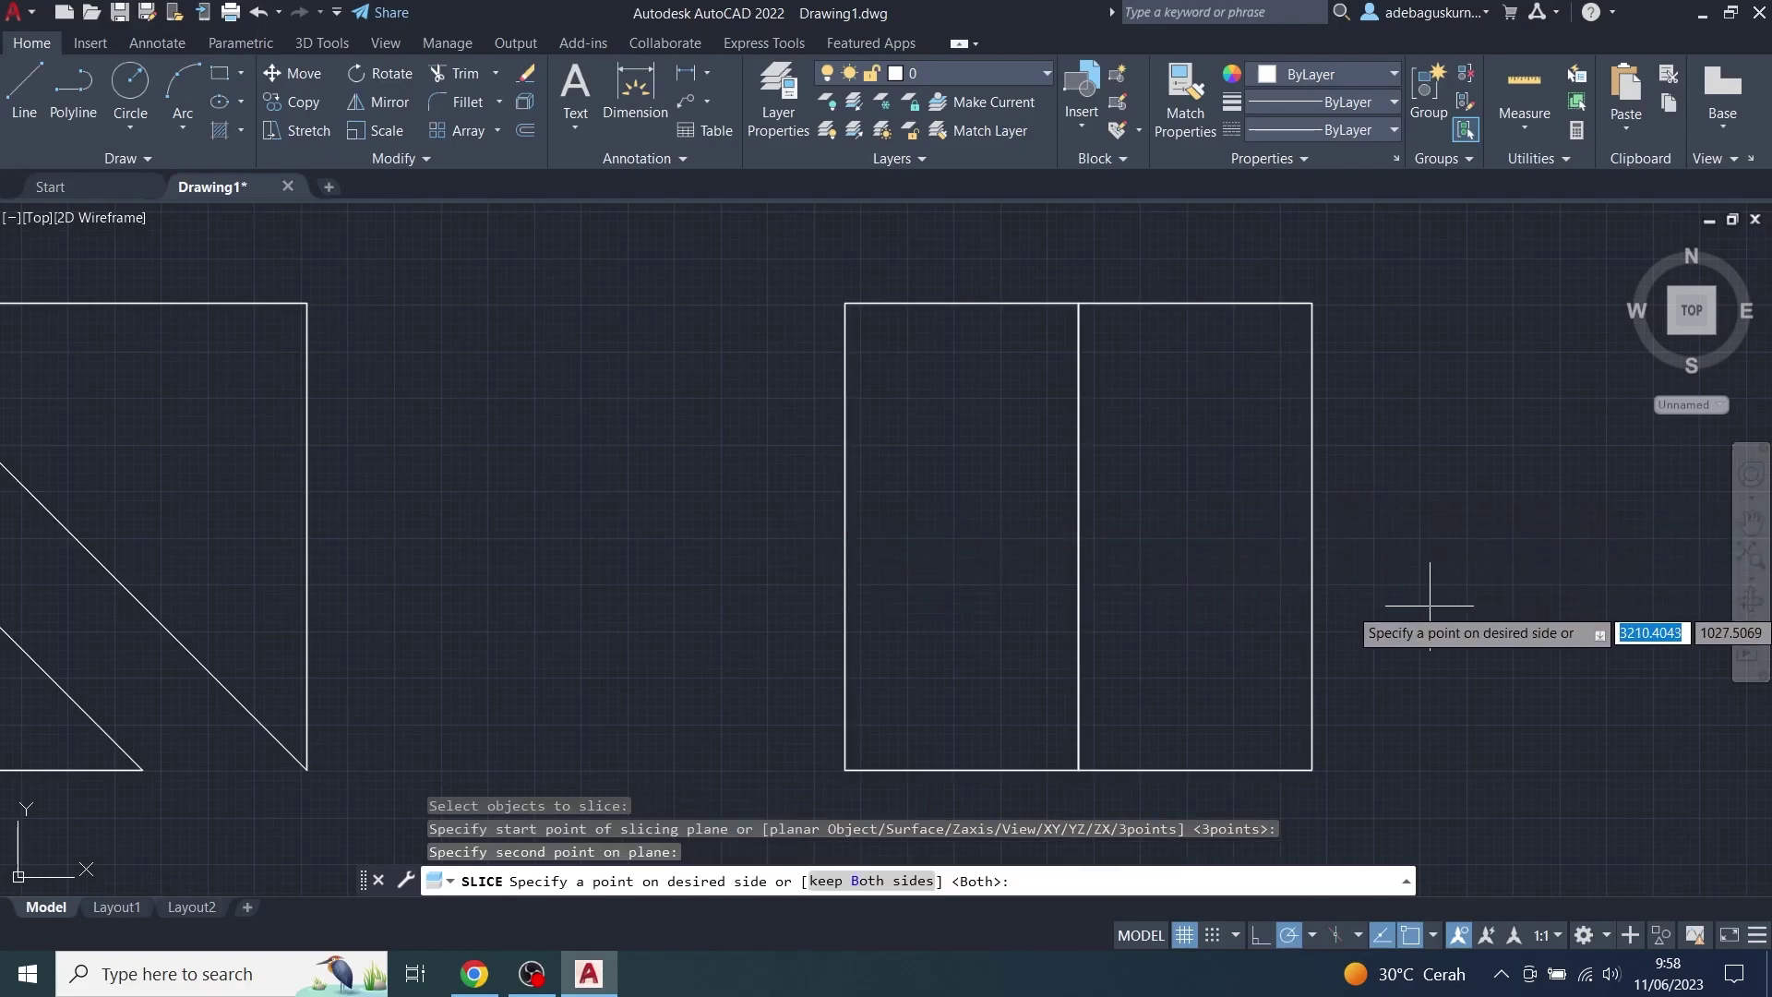
{"action": "key", "text": "Return"}
{"action": "middle_click_drag", "start_coordinate": [1413, 609], "coordinate": [1431, 526], "text": "shift"}
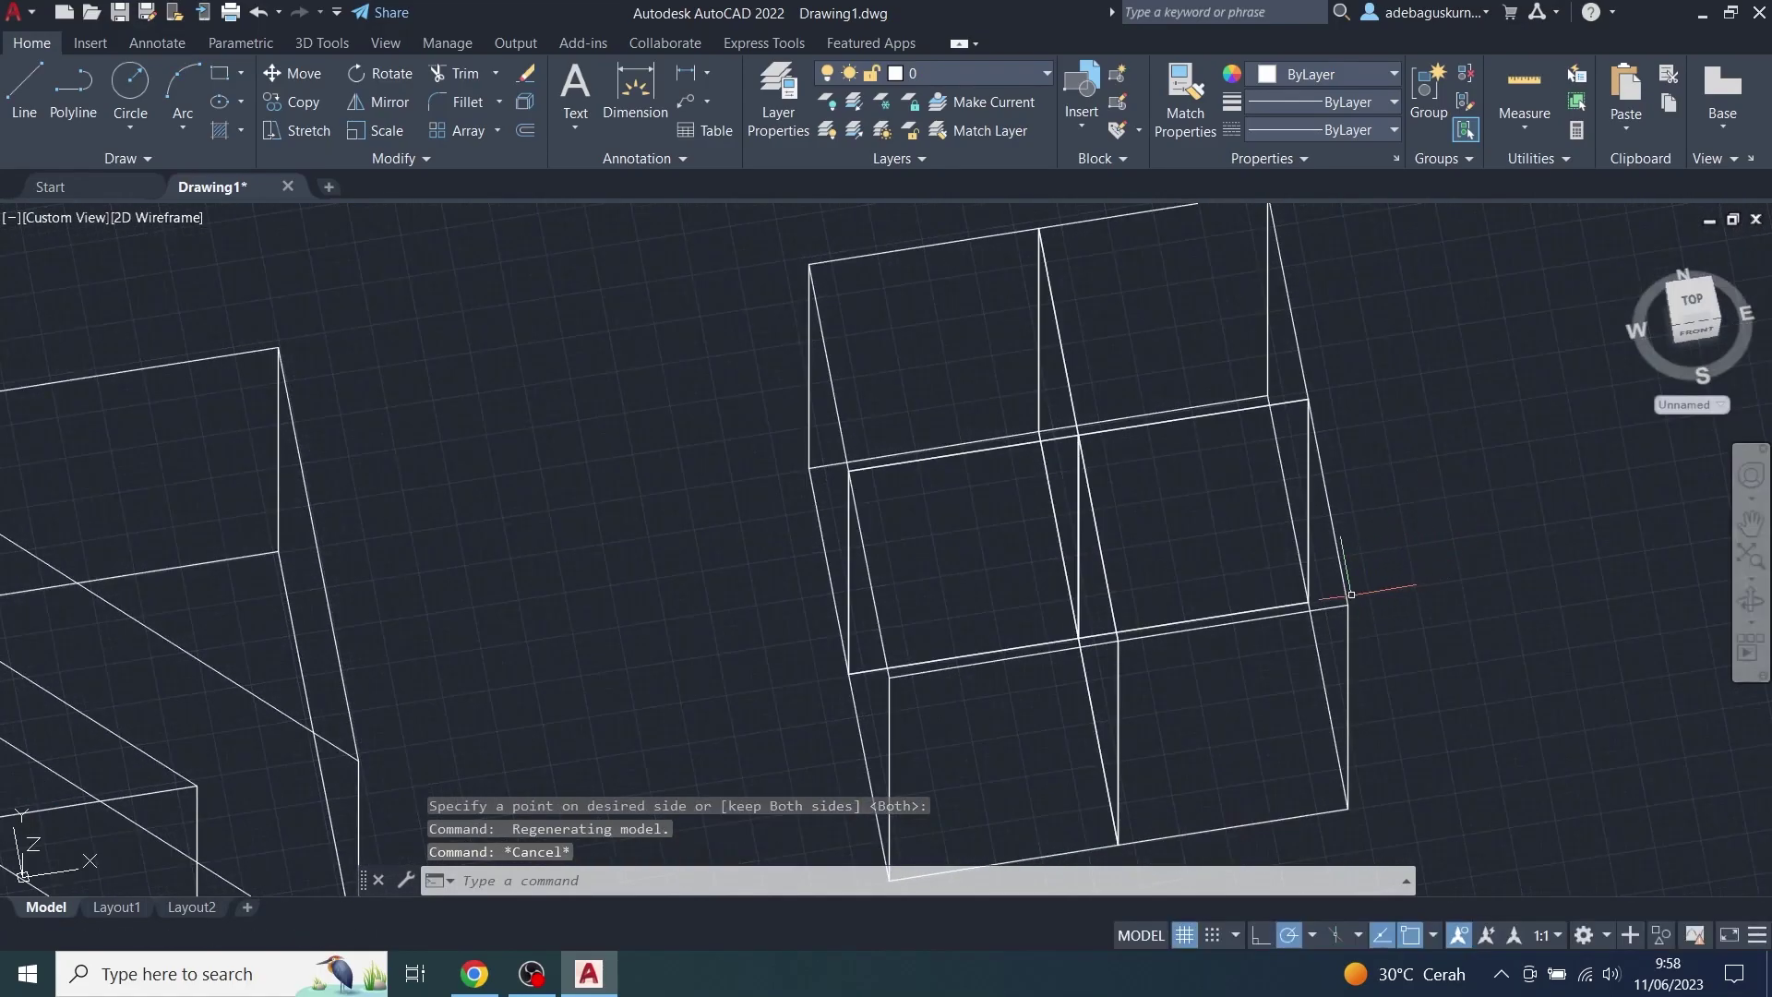
Step: Move the lower-right quarter of the second box out to the right
{"action": "left_click", "coordinate": [1350, 595]}
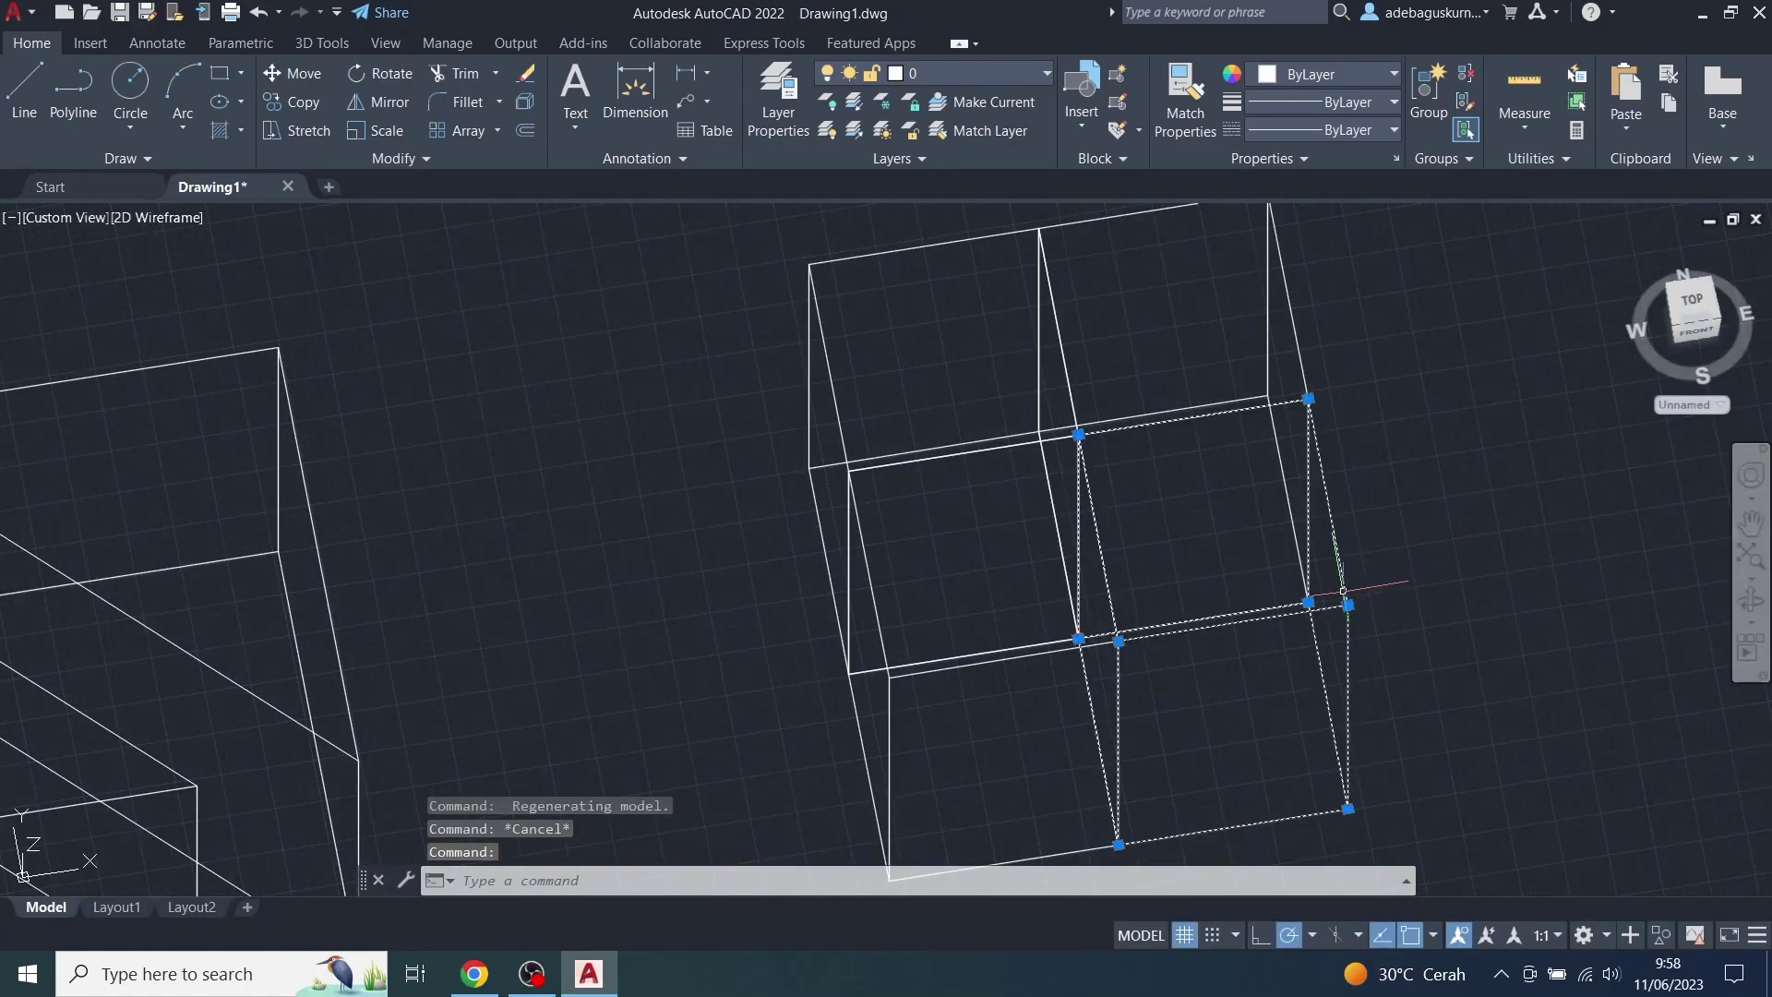
{"action": "left_click", "coordinate": [298, 78]}
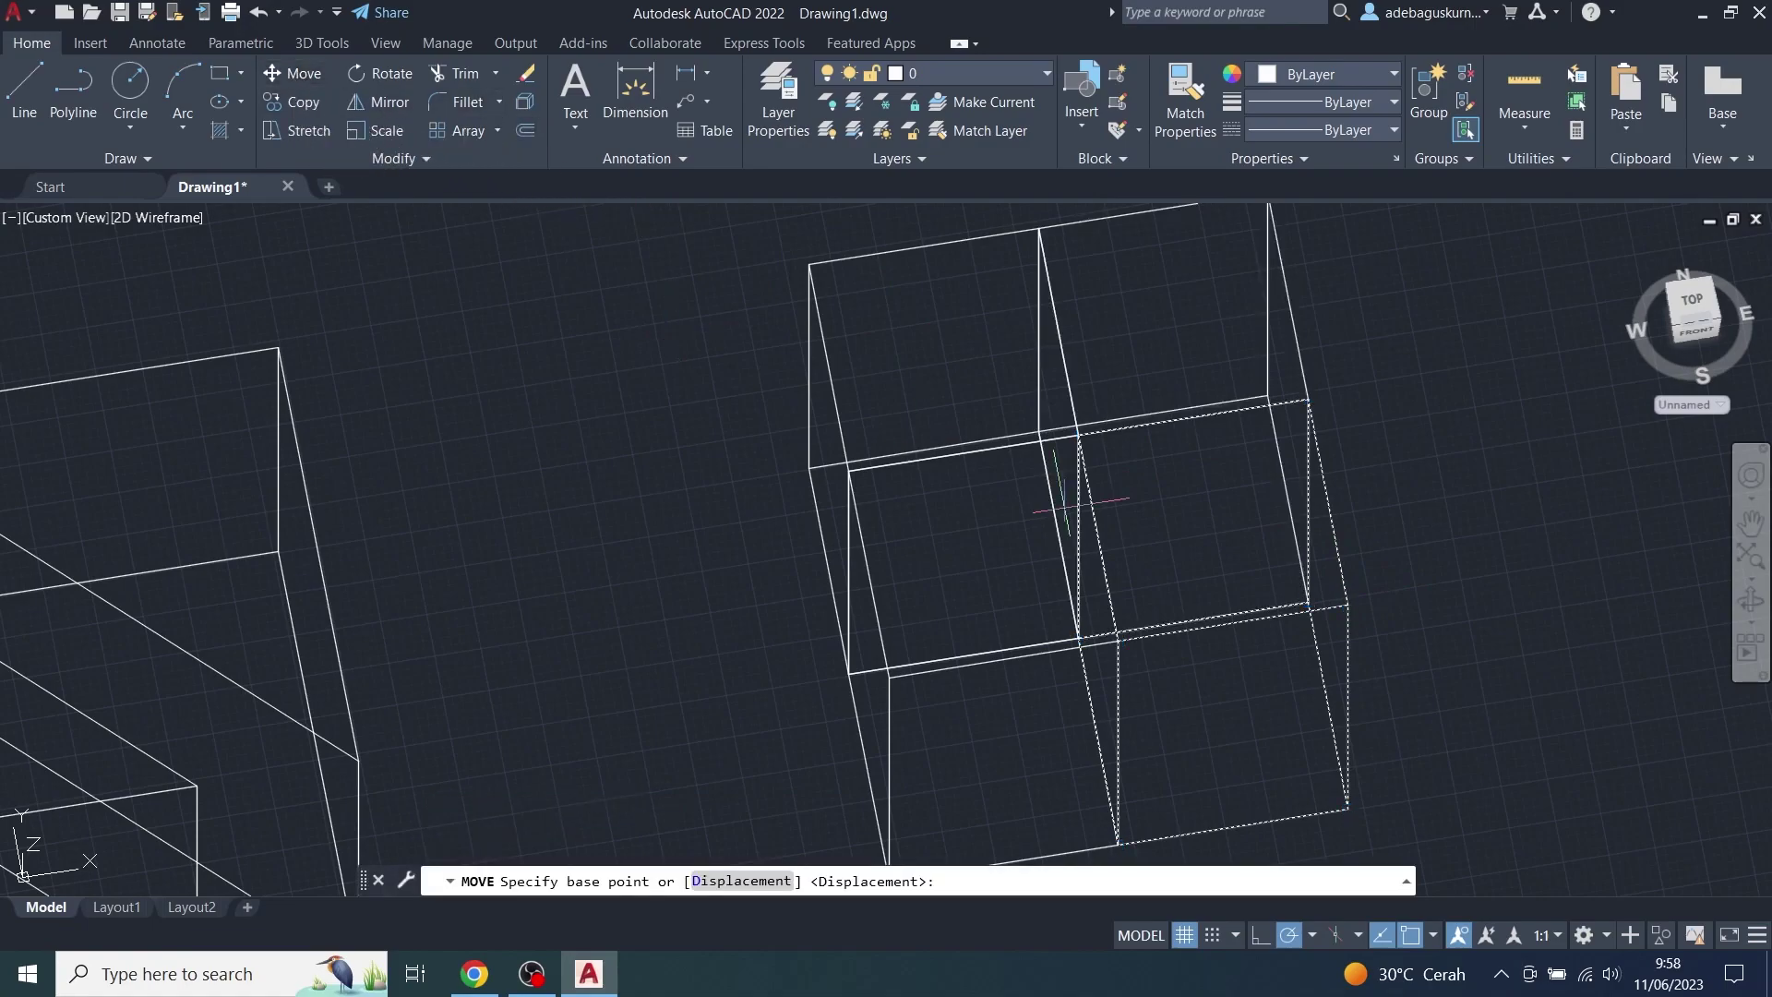
{"action": "left_click", "coordinate": [1348, 605]}
{"action": "middle_click_drag", "start_coordinate": [1551, 563], "coordinate": [1137, 606]}
{"action": "left_click", "coordinate": [1400, 575]}
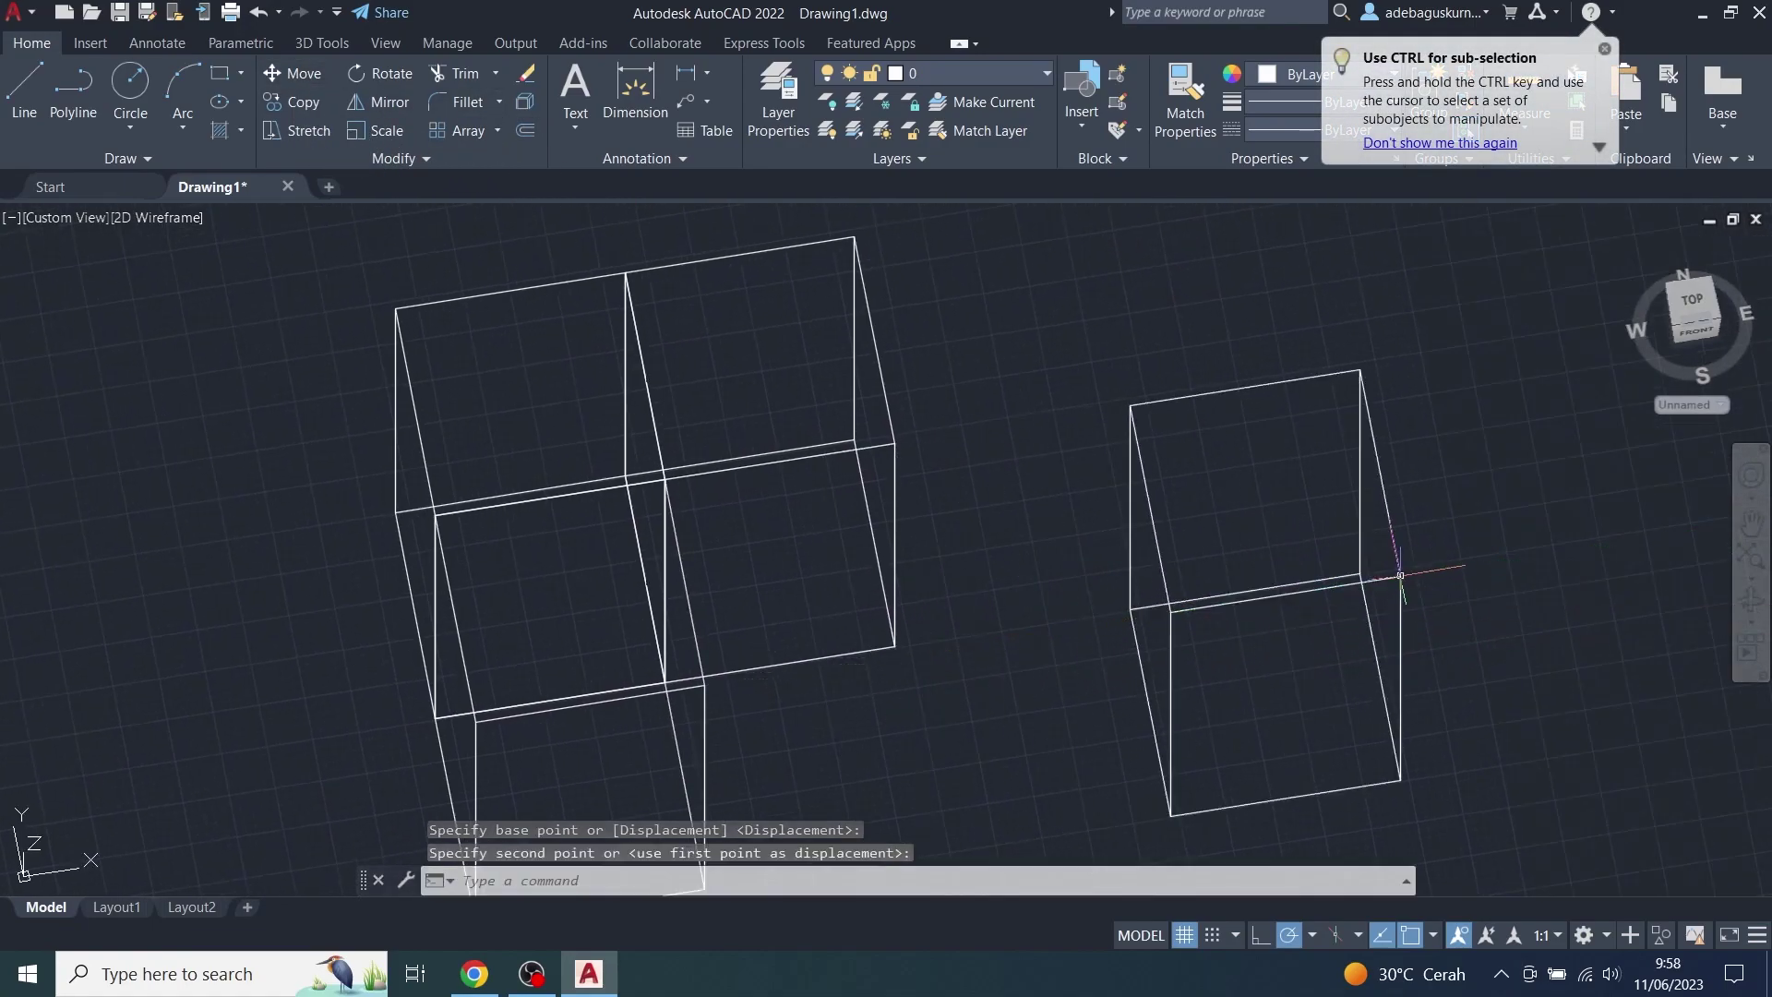
{"action": "key", "text": "Escape"}
Step: Move another quarter piece to the left, away from the others, then orbit to inspect
{"action": "middle_click_drag", "start_coordinate": [402, 364], "coordinate": [781, 294]}
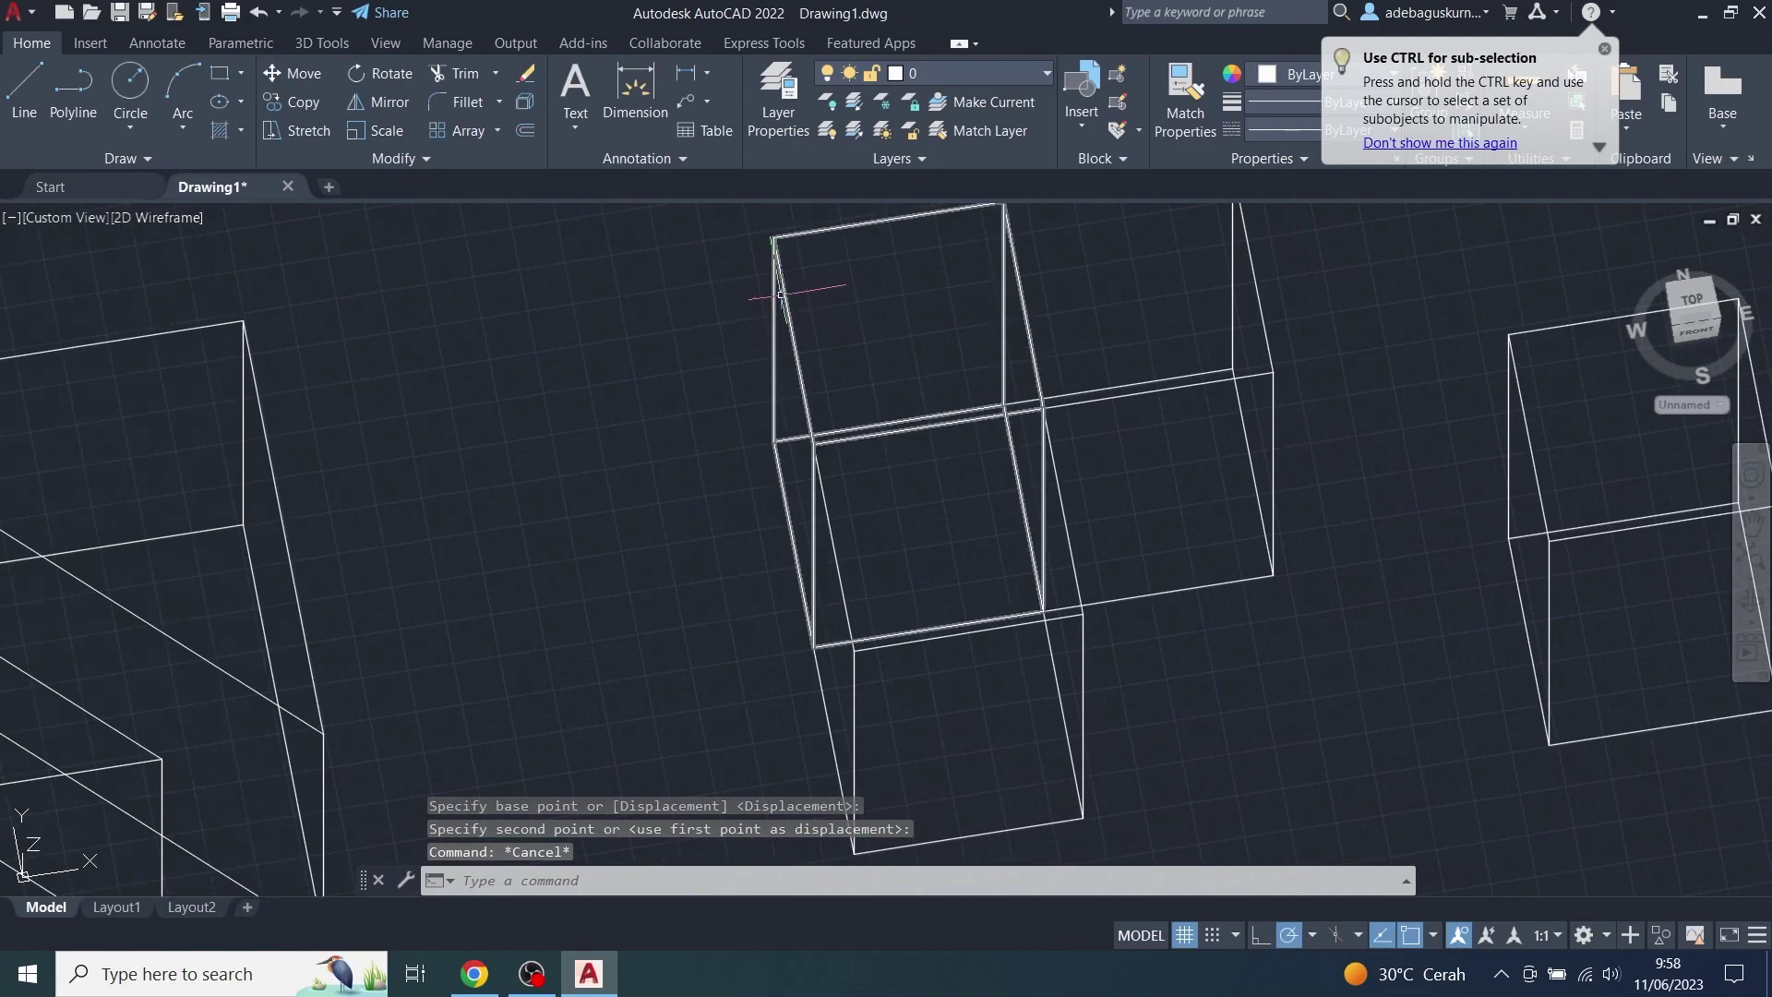
{"action": "left_click", "coordinate": [781, 295]}
{"action": "left_click", "coordinate": [300, 74]}
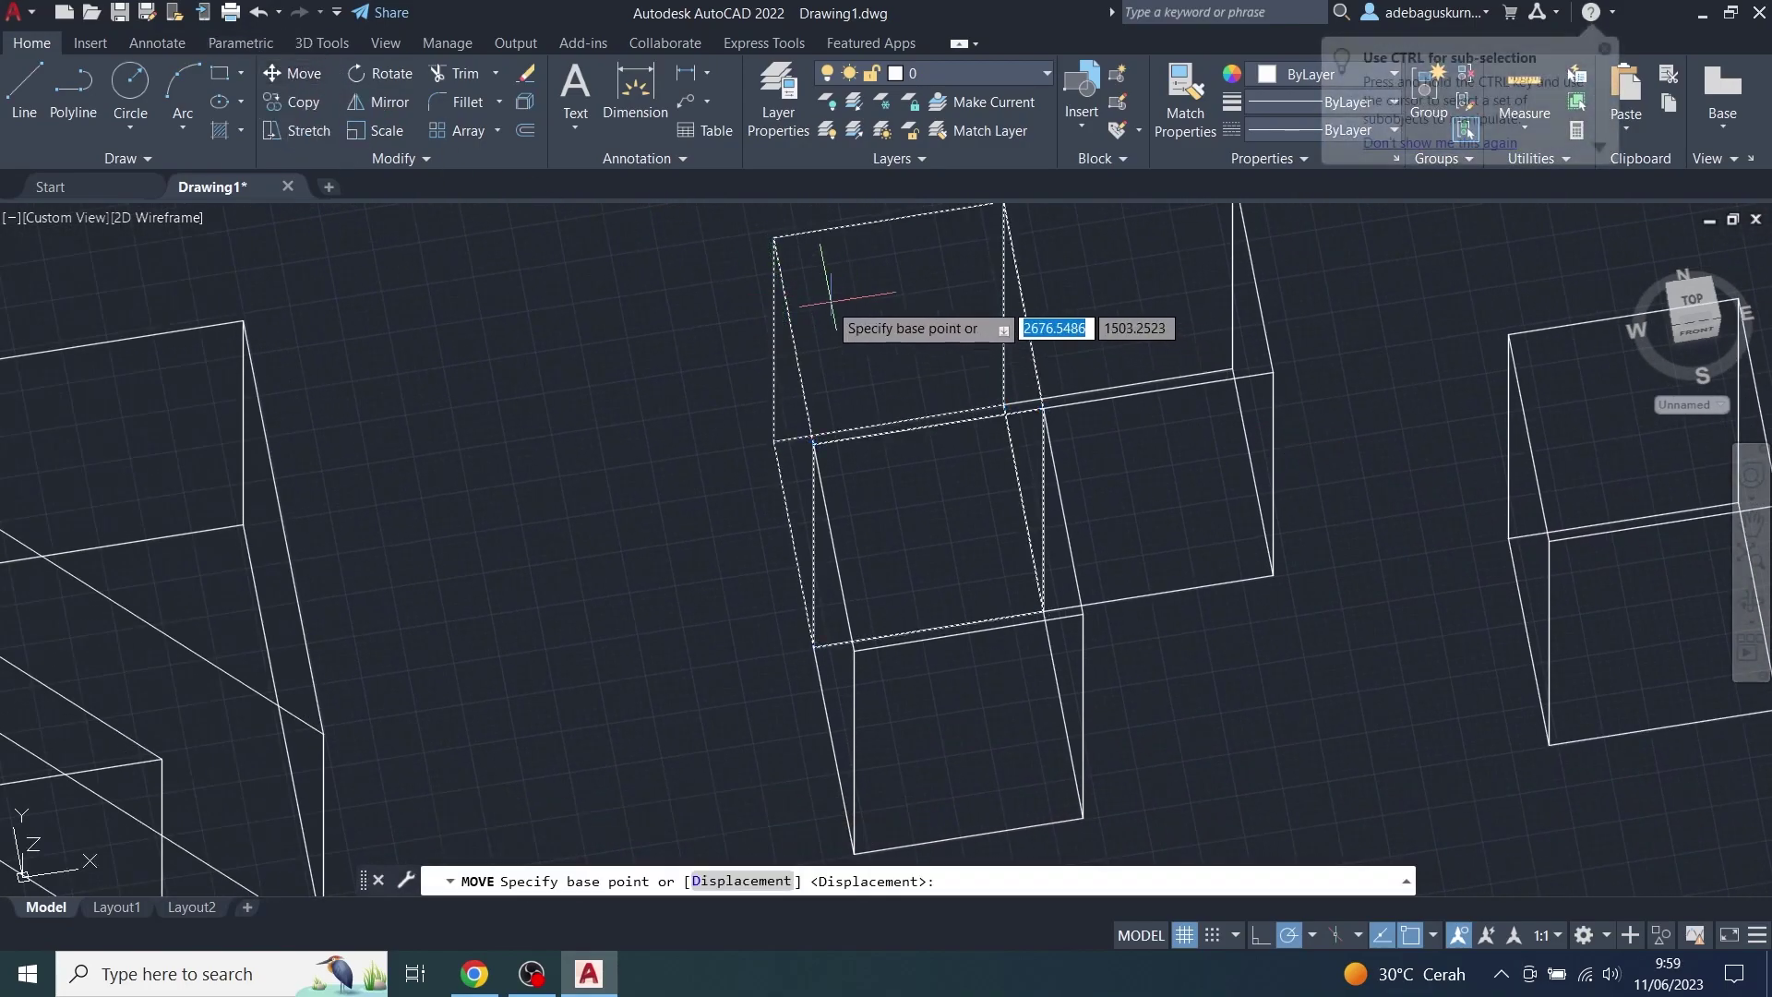
{"action": "left_click", "coordinate": [773, 238]}
{"action": "left_click", "coordinate": [489, 284]}
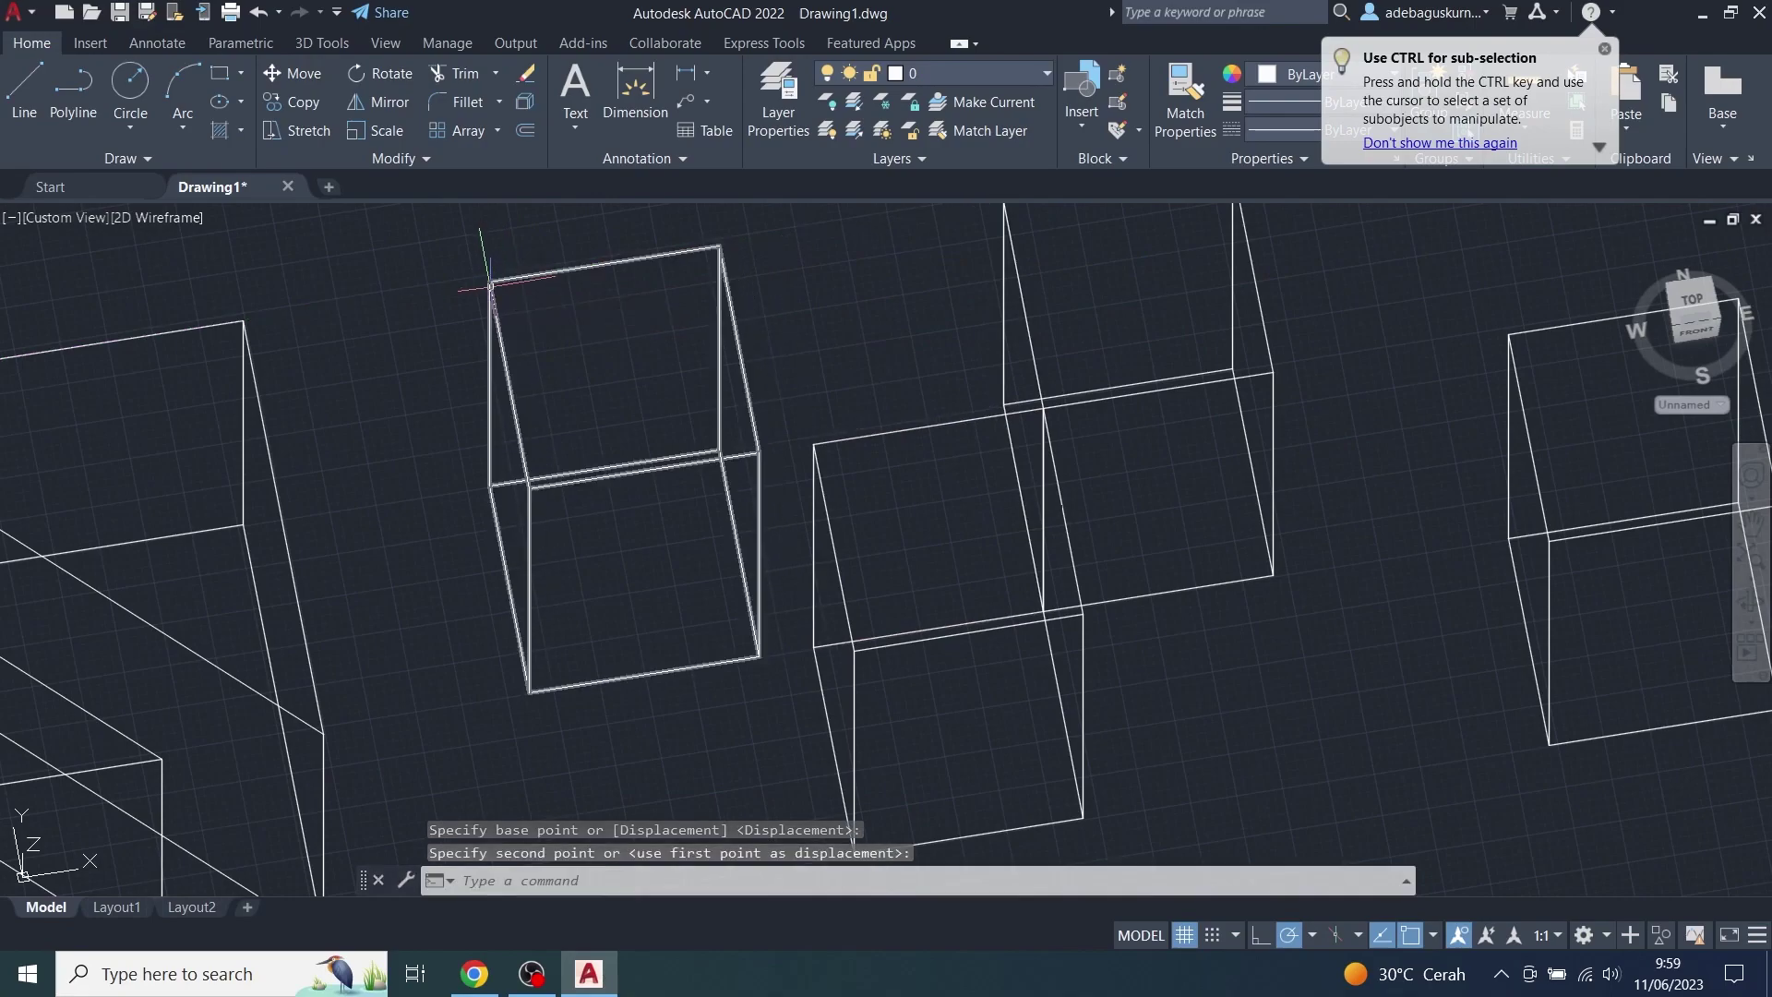
{"action": "key", "text": "Escape"}
{"action": "scroll", "coordinate": [735, 462], "scroll_direction": "right", "scroll_amount": 5}
{"action": "scroll", "coordinate": [1227, 669], "scroll_direction": "right", "scroll_amount": 3}
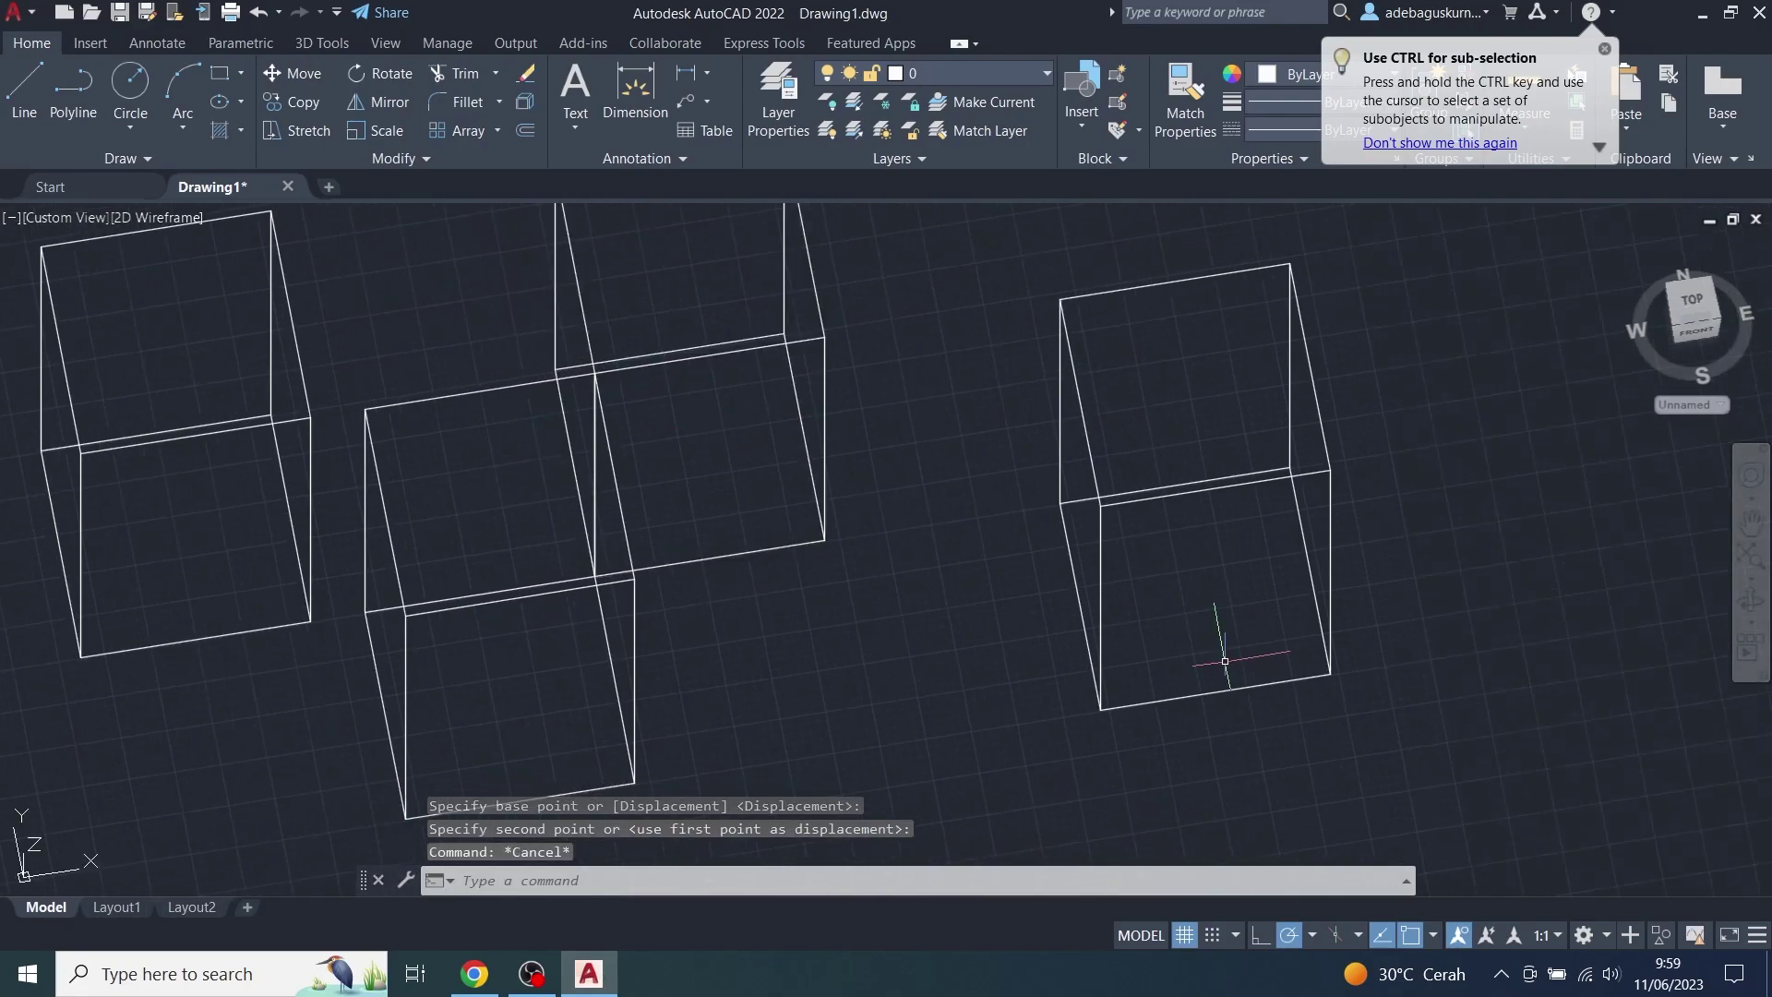
{"action": "middle_click_drag", "start_coordinate": [1178, 613], "coordinate": [1179, 585], "text": "shift"}
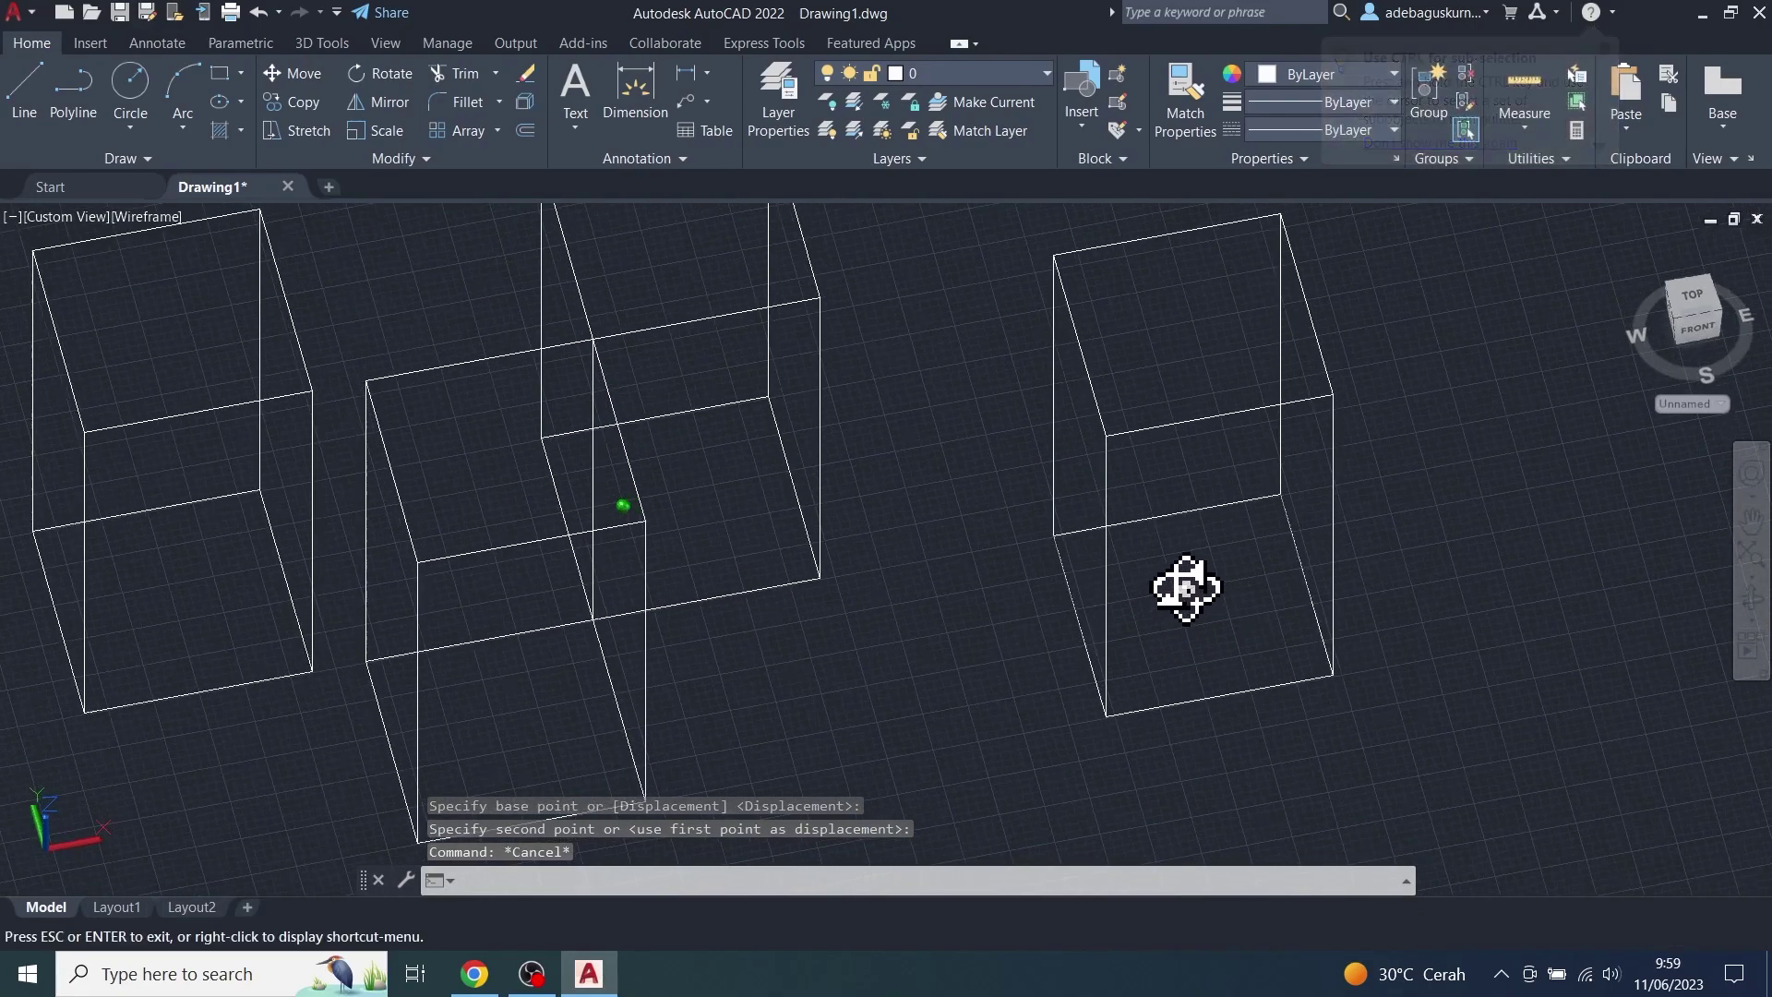
{"action": "key", "text": "Escape"}
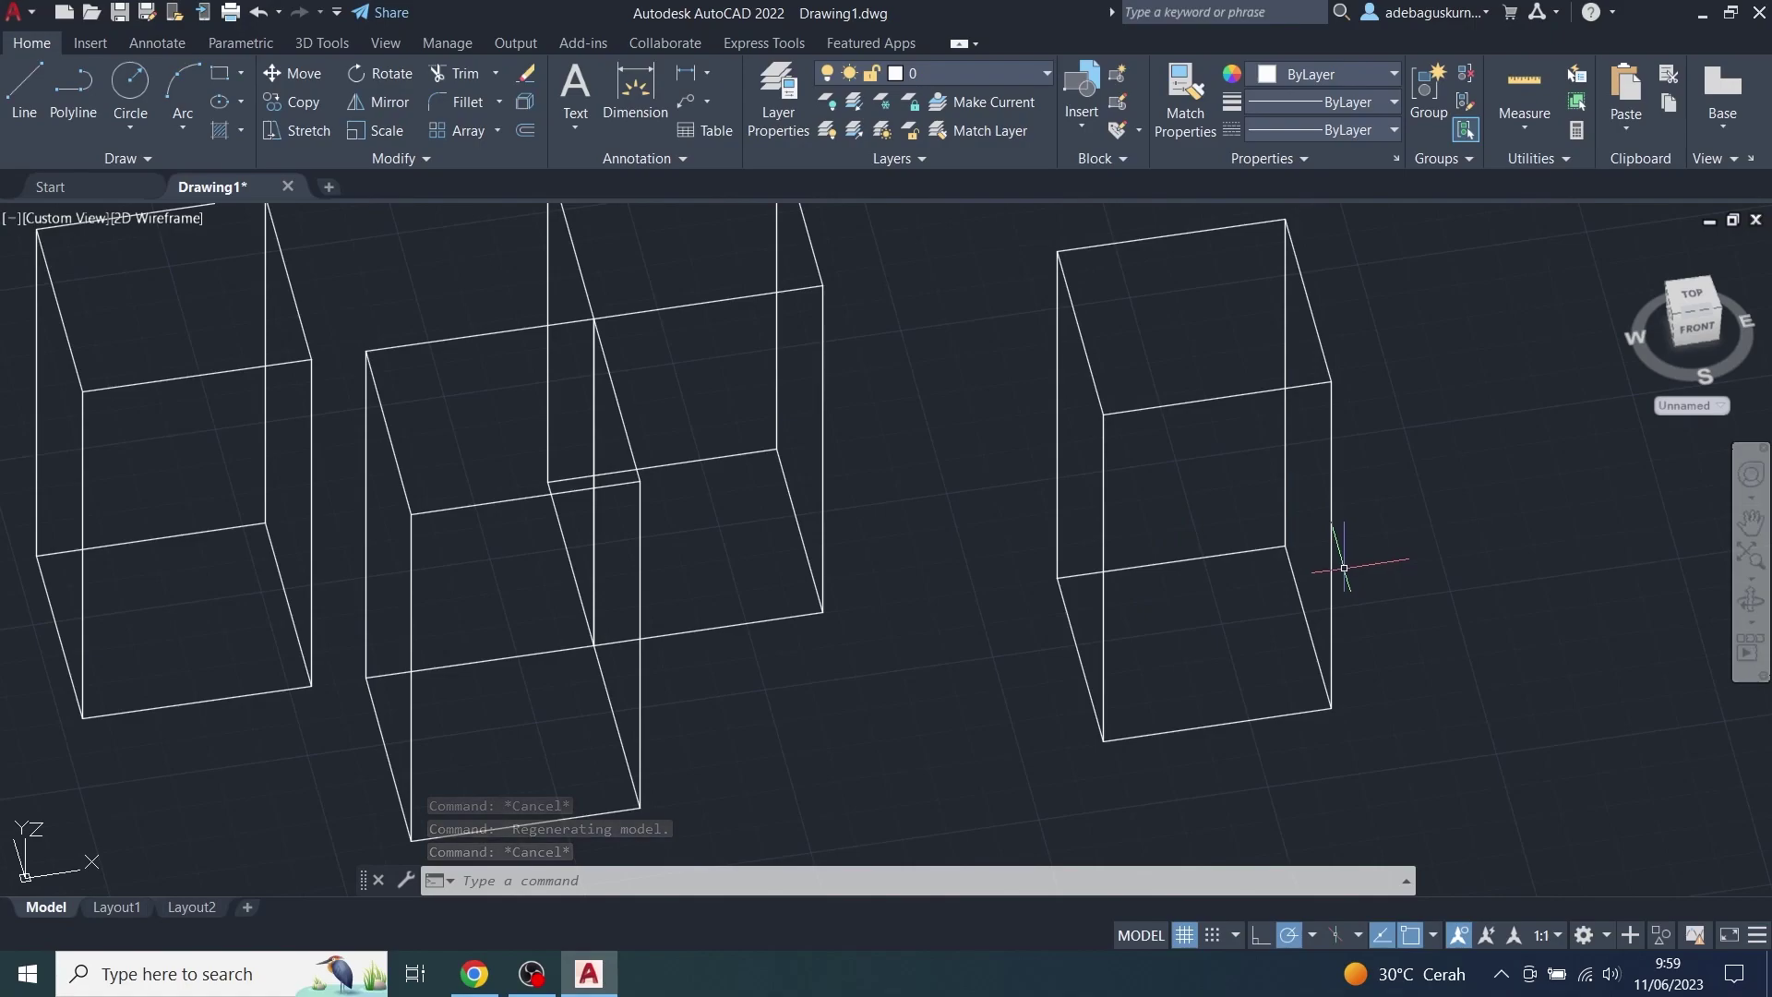
Step: Switch to the Front view and pan to bring the right-hand boxes into view
{"action": "left_click", "coordinate": [61, 219]}
{"action": "left_click", "coordinate": [116, 360]}
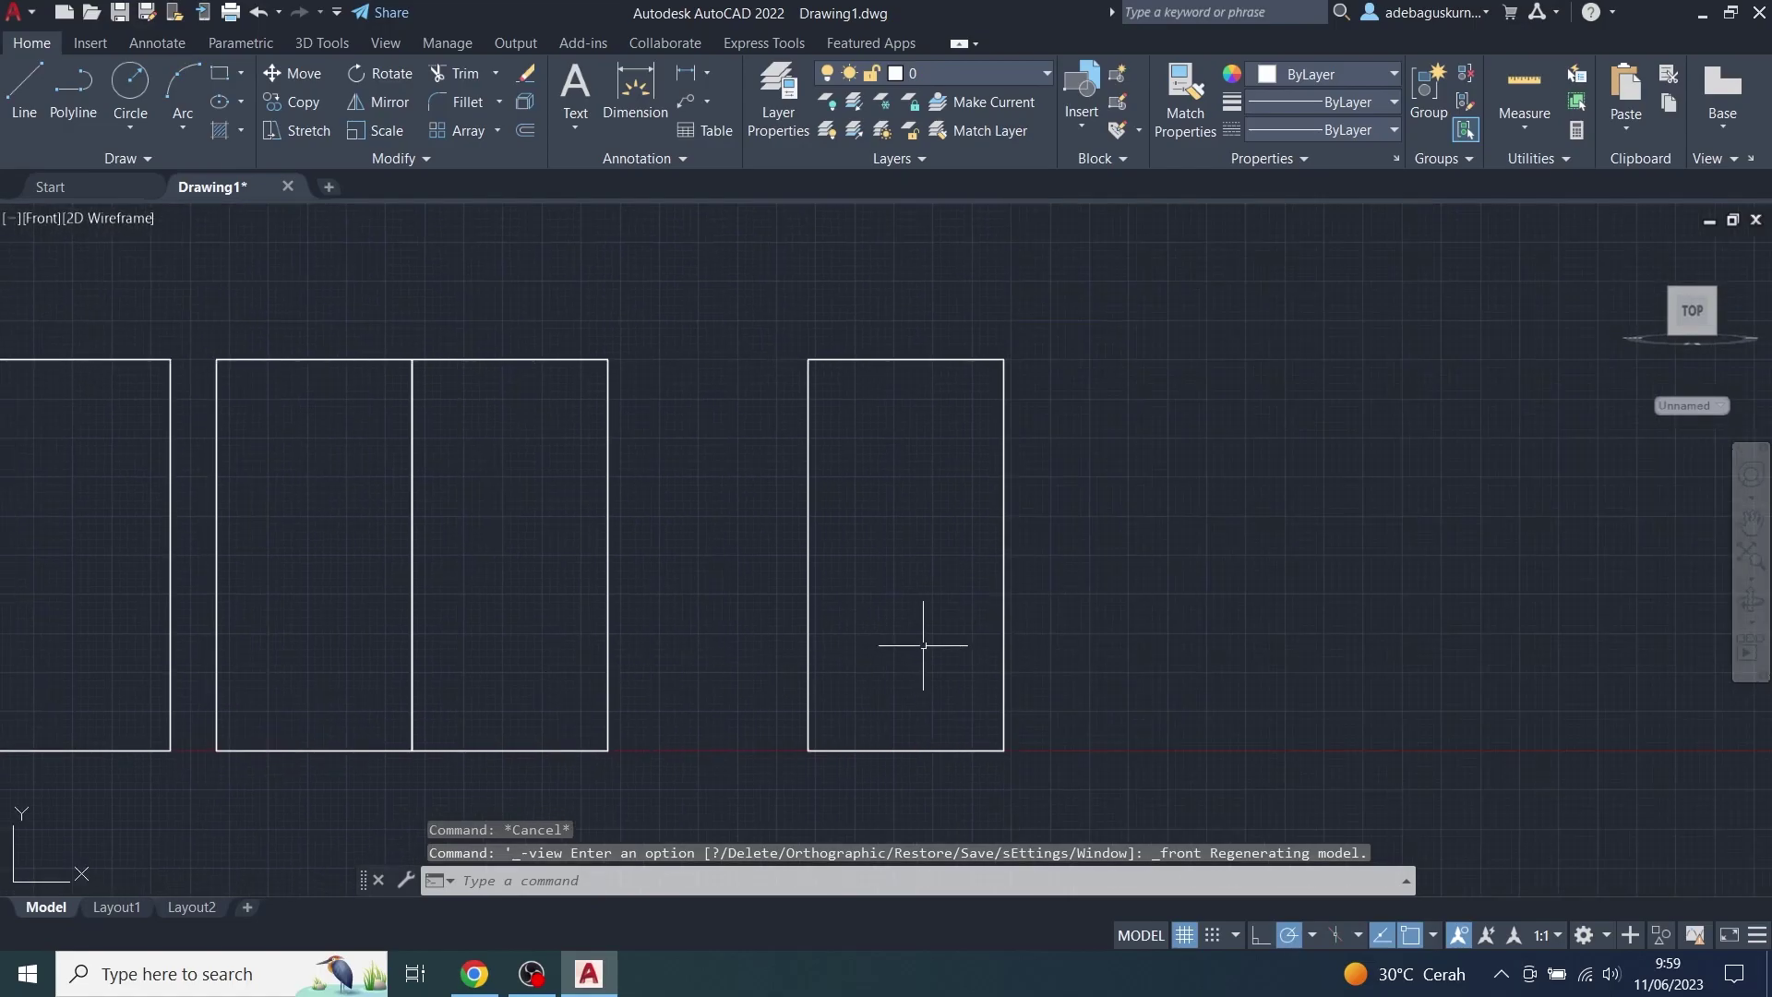
{"action": "middle_click_drag", "start_coordinate": [923, 645], "coordinate": [1052, 625], "text": "shift"}
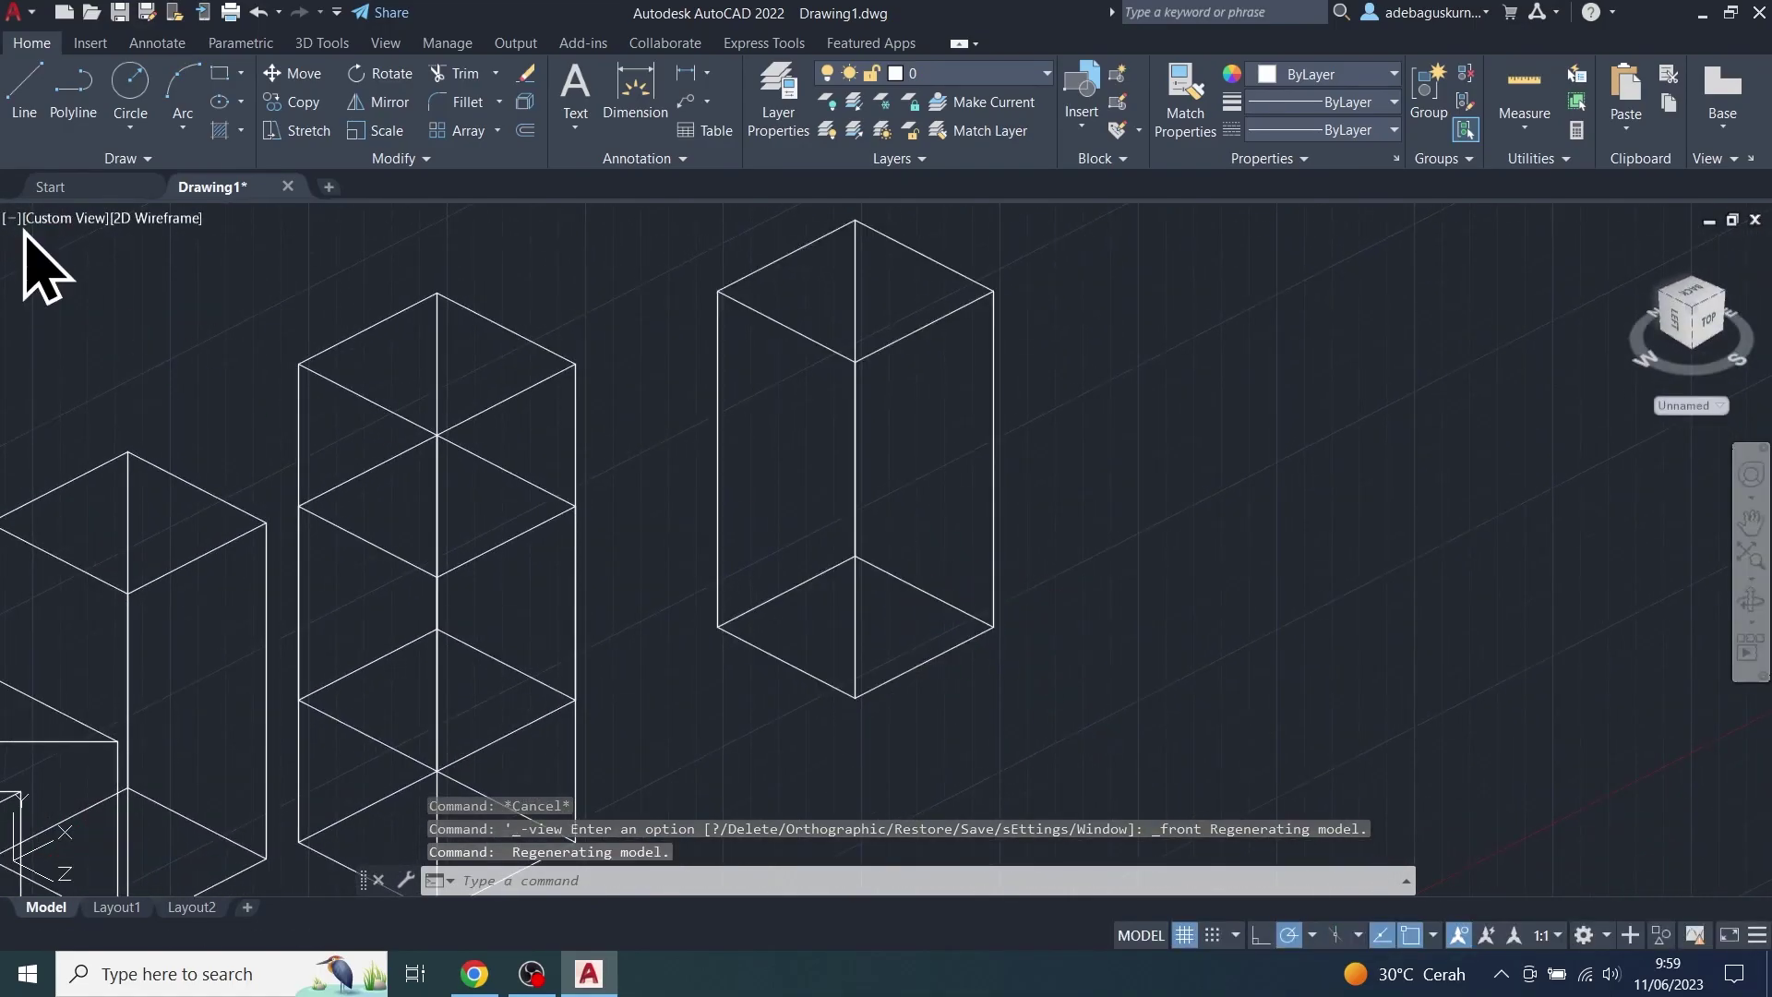
{"action": "left_click", "coordinate": [56, 219]}
{"action": "left_click", "coordinate": [103, 356]}
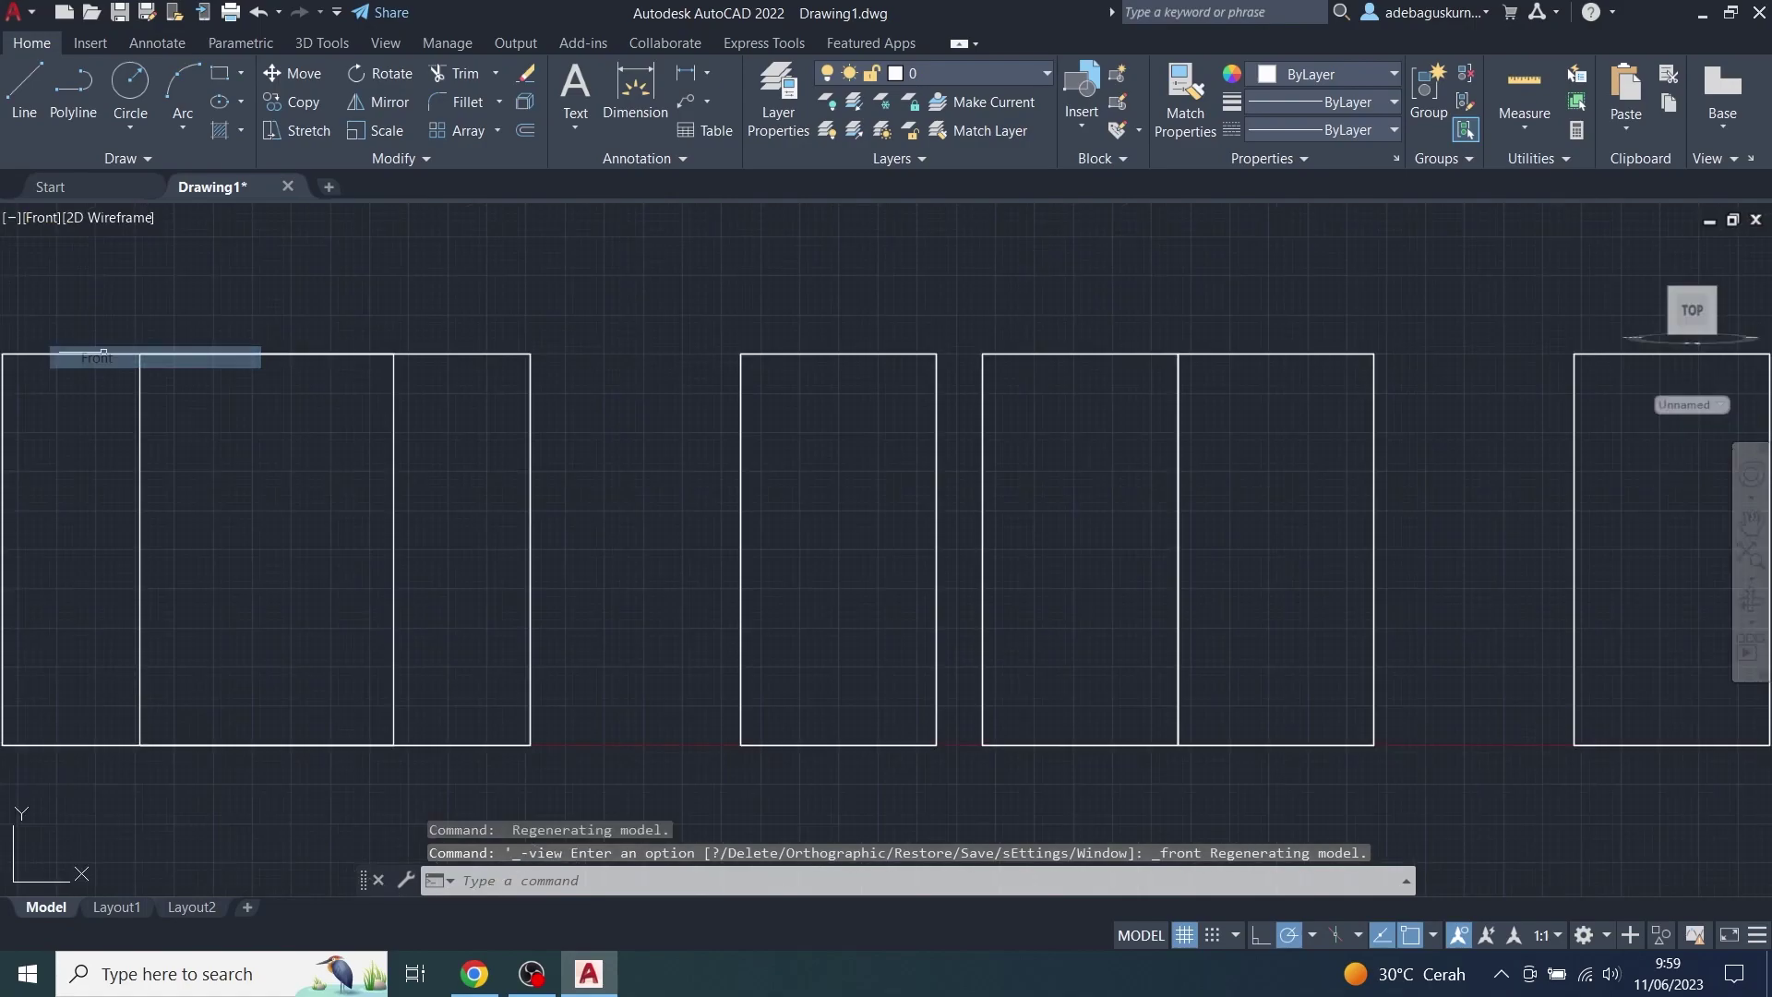
{"action": "middle_click_drag", "start_coordinate": [1198, 582], "coordinate": [185, 604]}
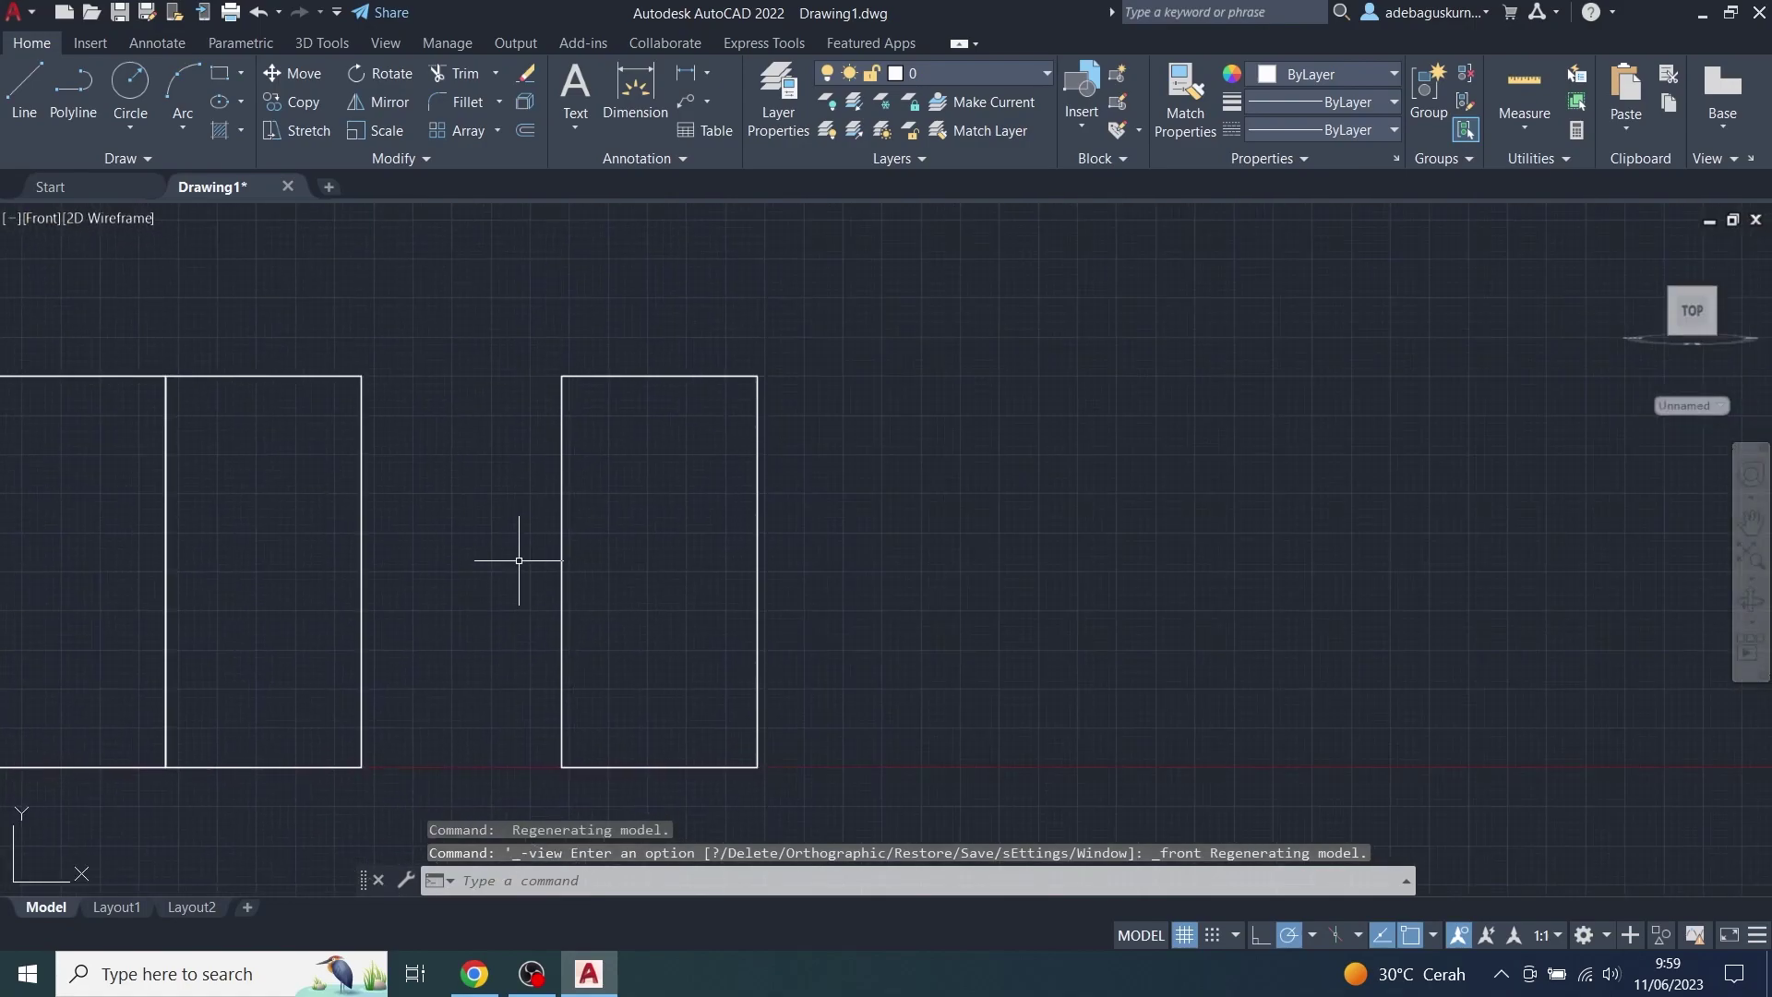
Step: Slice the rightmost box through its left and right edge midpoints into upper and lower halves
{"action": "type", "text": "sl"}
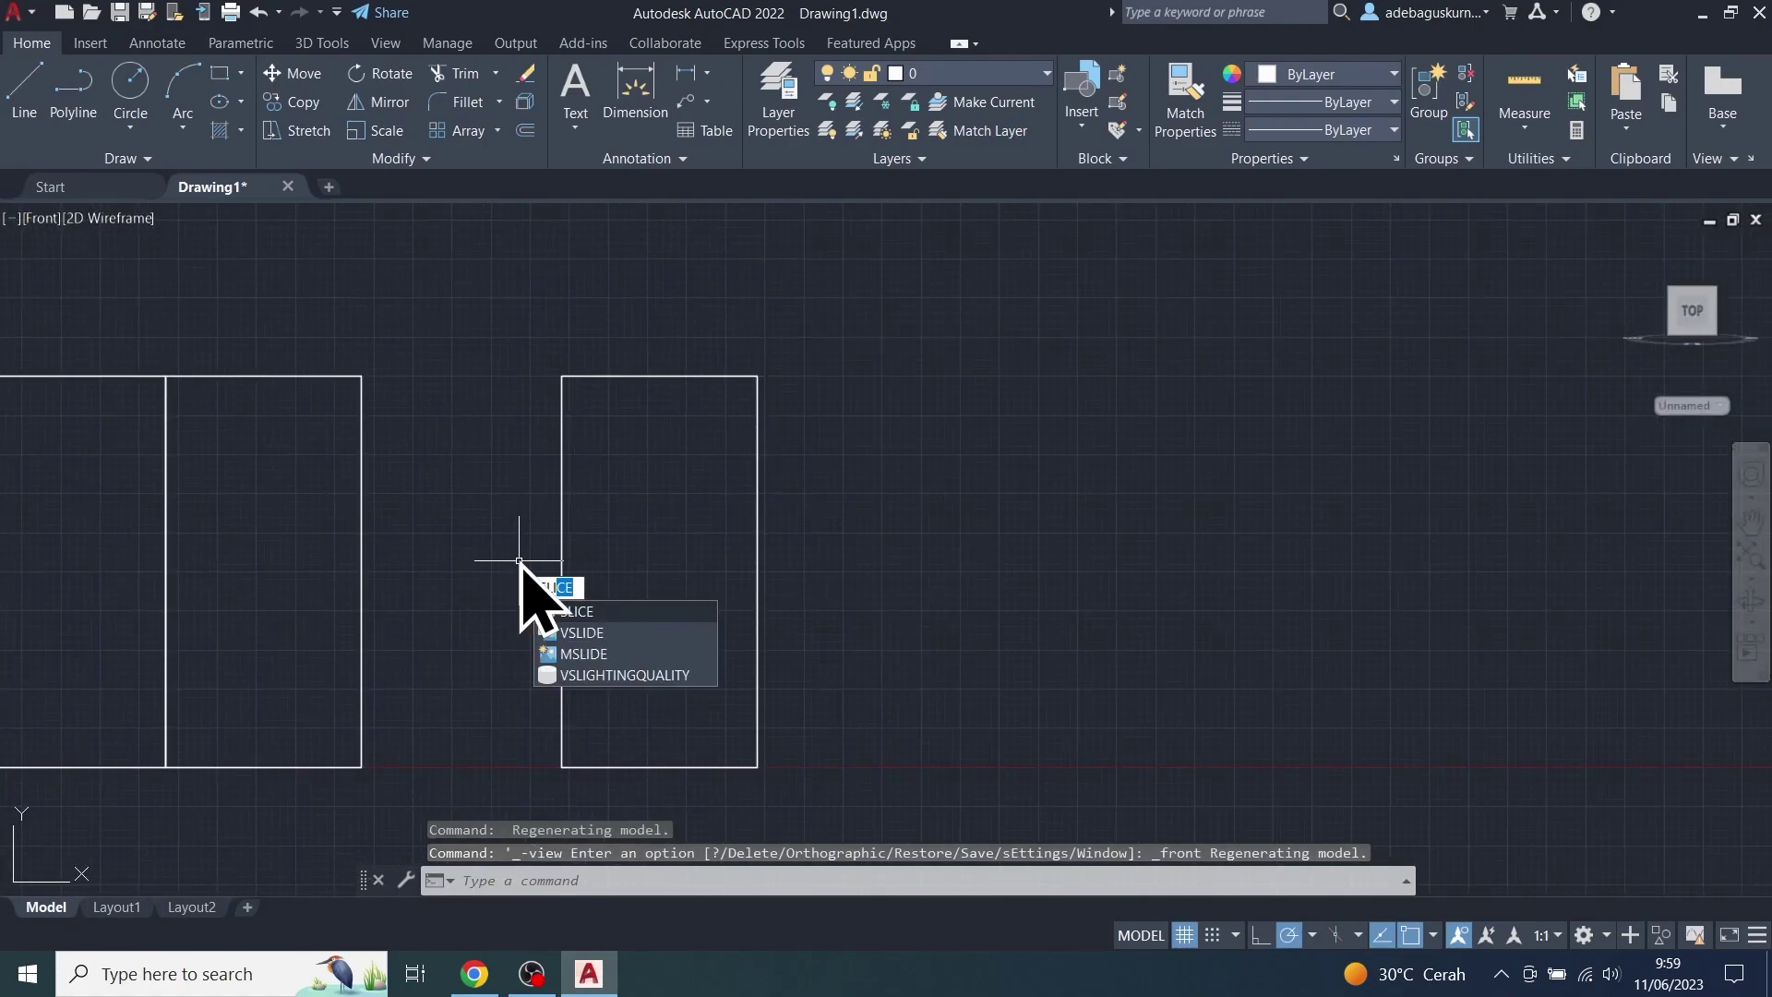
{"action": "type", "text": "ice"}
{"action": "key", "text": "Return"}
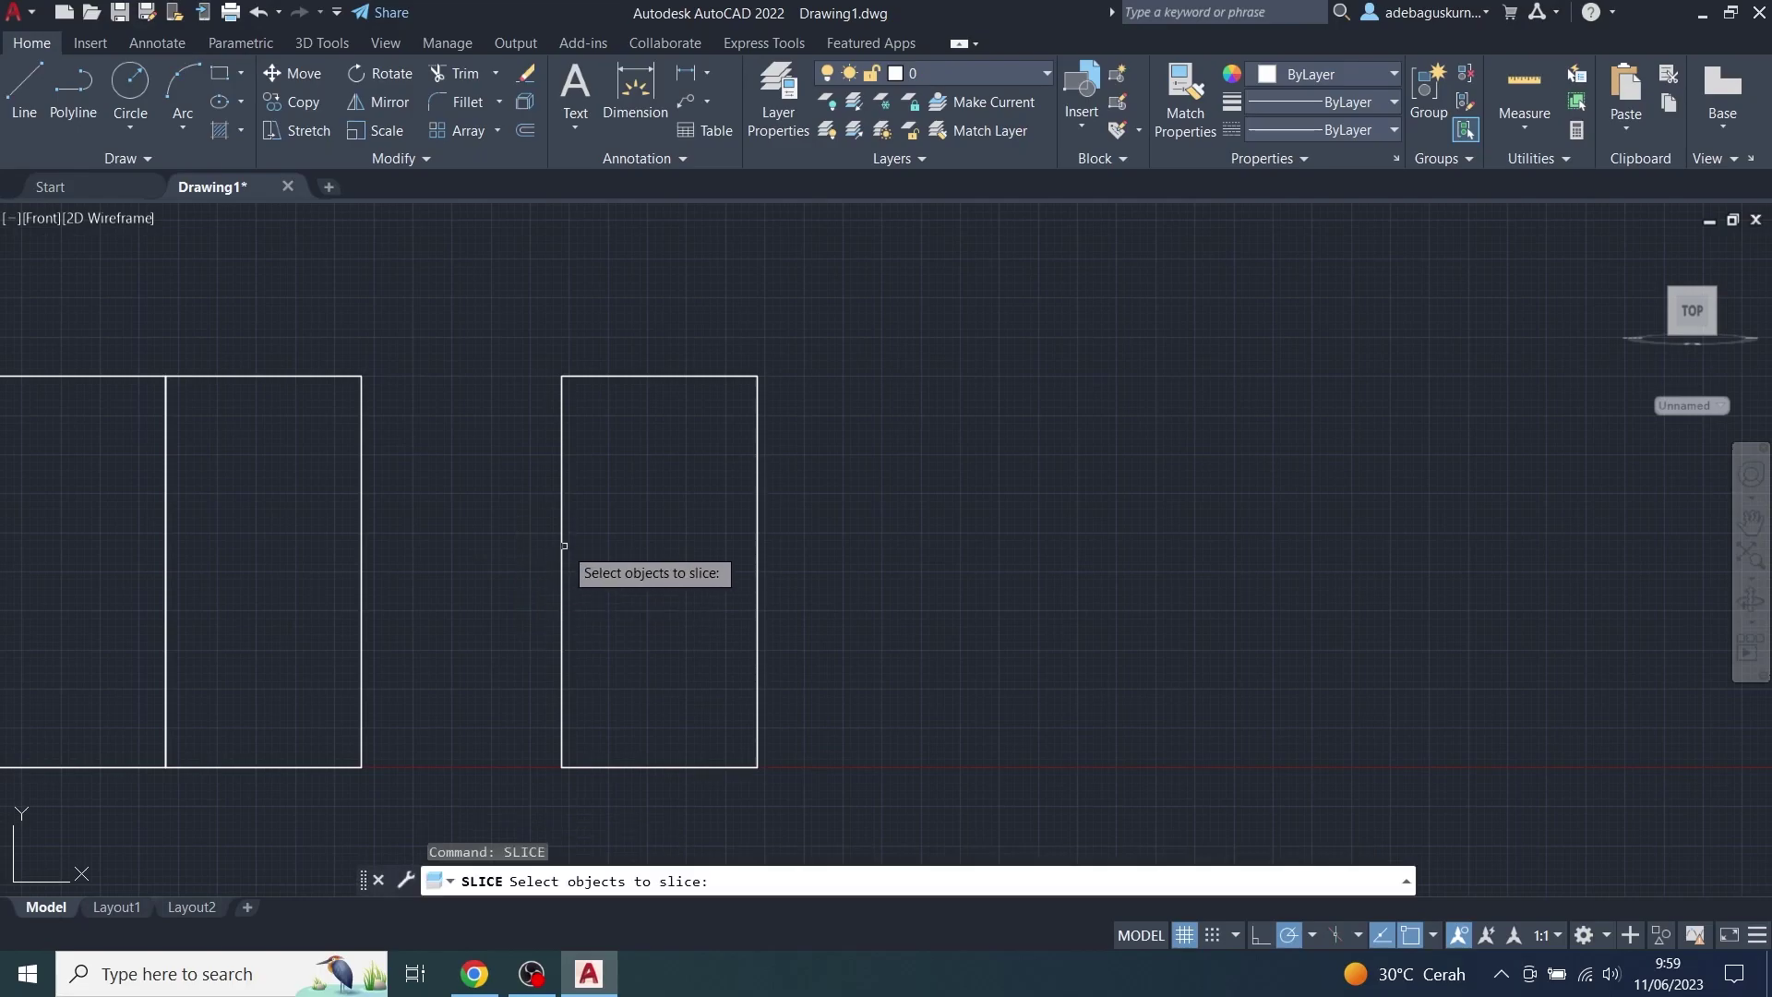
{"action": "left_click", "coordinate": [562, 552]}
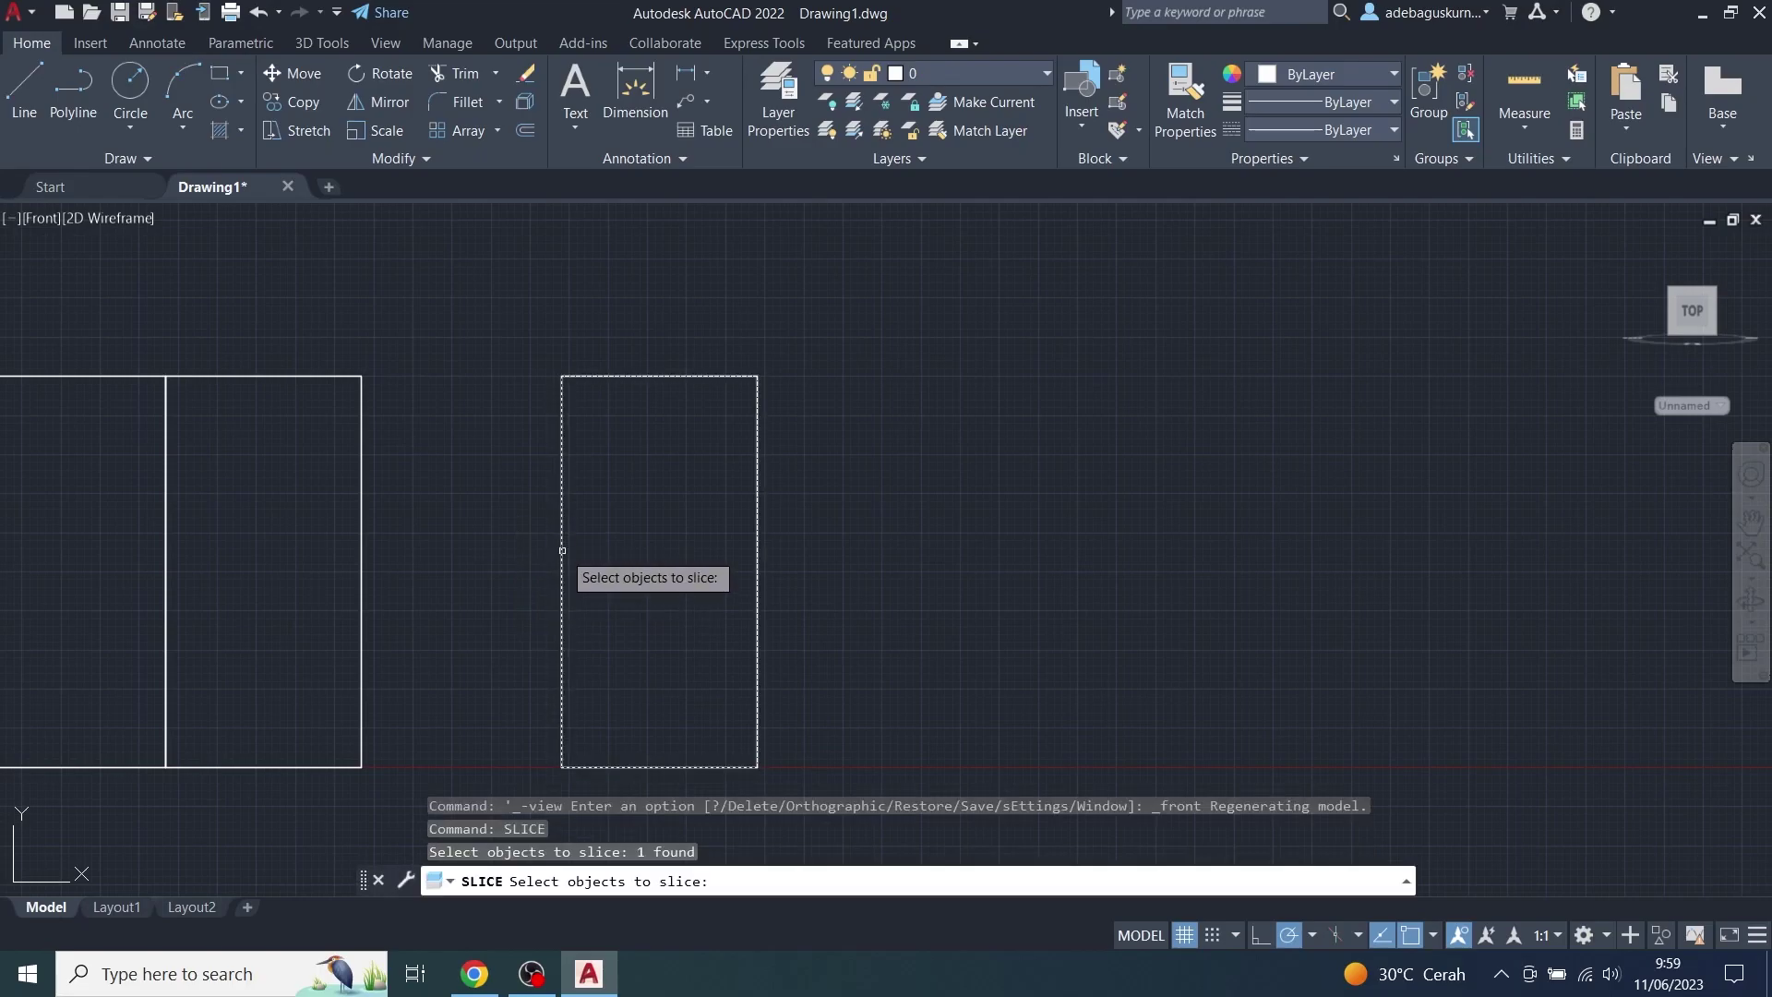
{"action": "key", "text": "Return"}
{"action": "left_click", "coordinate": [562, 572]}
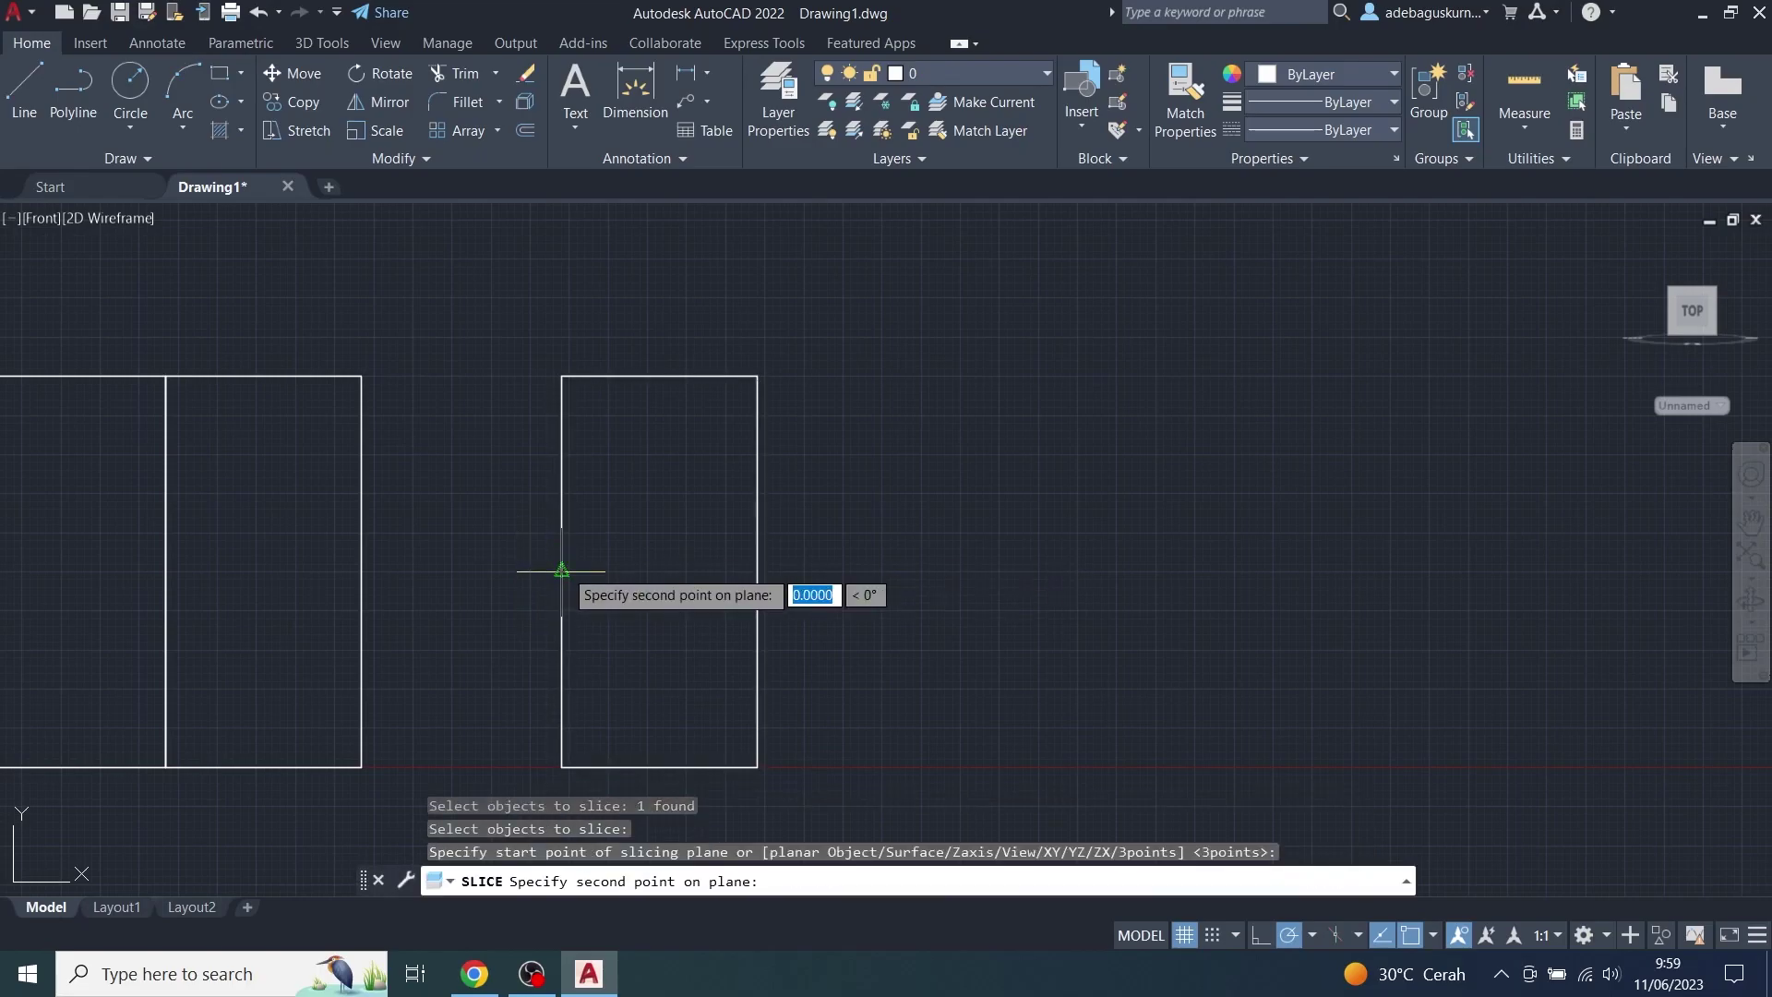
{"action": "left_click", "coordinate": [758, 572]}
{"action": "key", "text": "Return"}
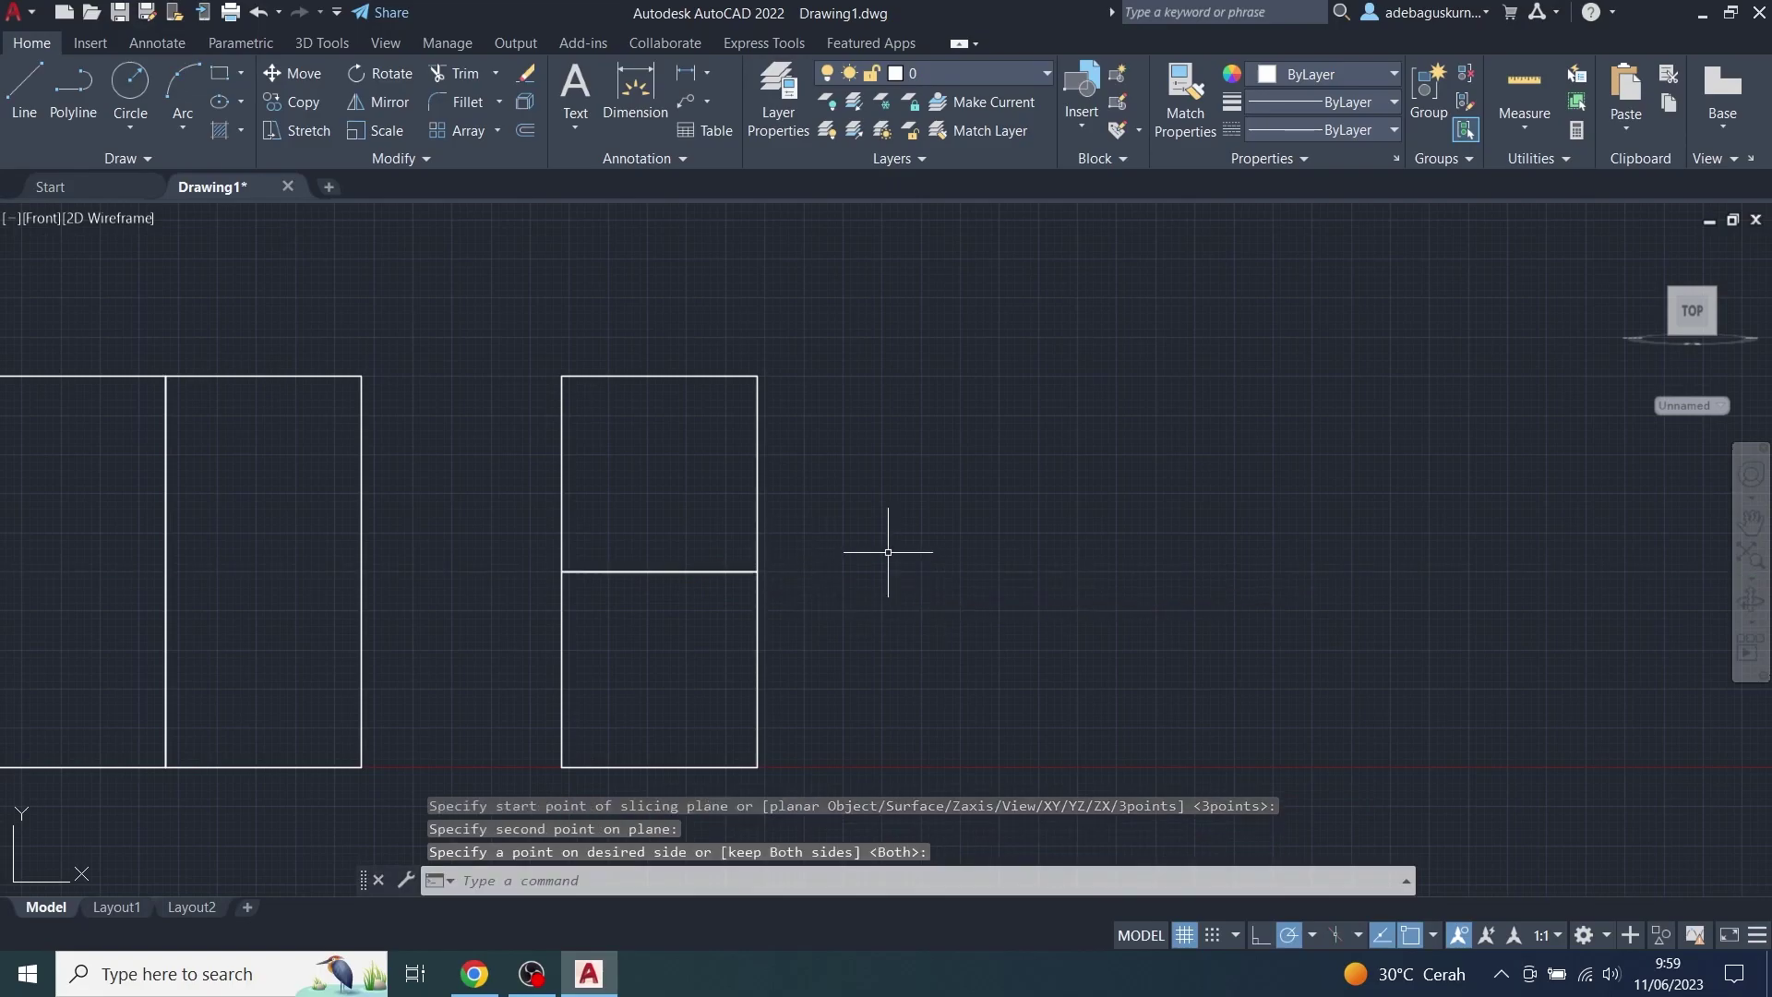
{"action": "key", "text": "Escape"}
{"action": "left_click", "coordinate": [755, 530]}
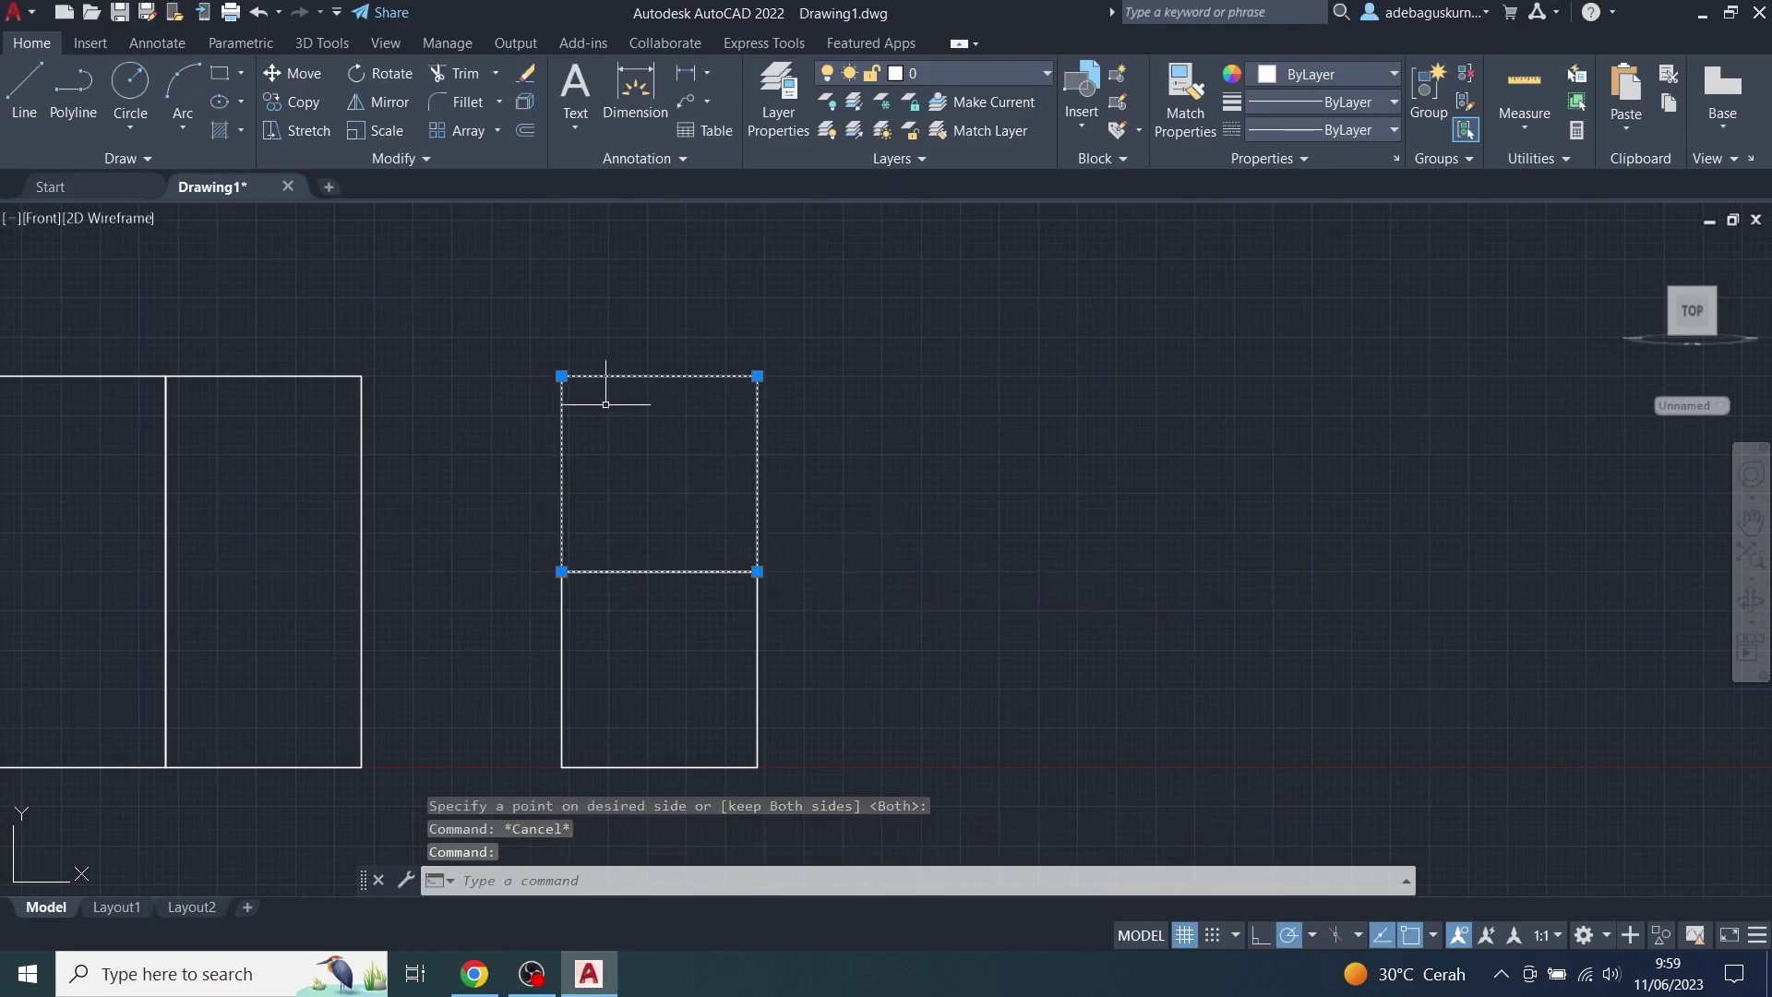
{"action": "key", "text": "Escape"}
{"action": "middle_click_drag", "start_coordinate": [562, 494], "coordinate": [649, 469]}
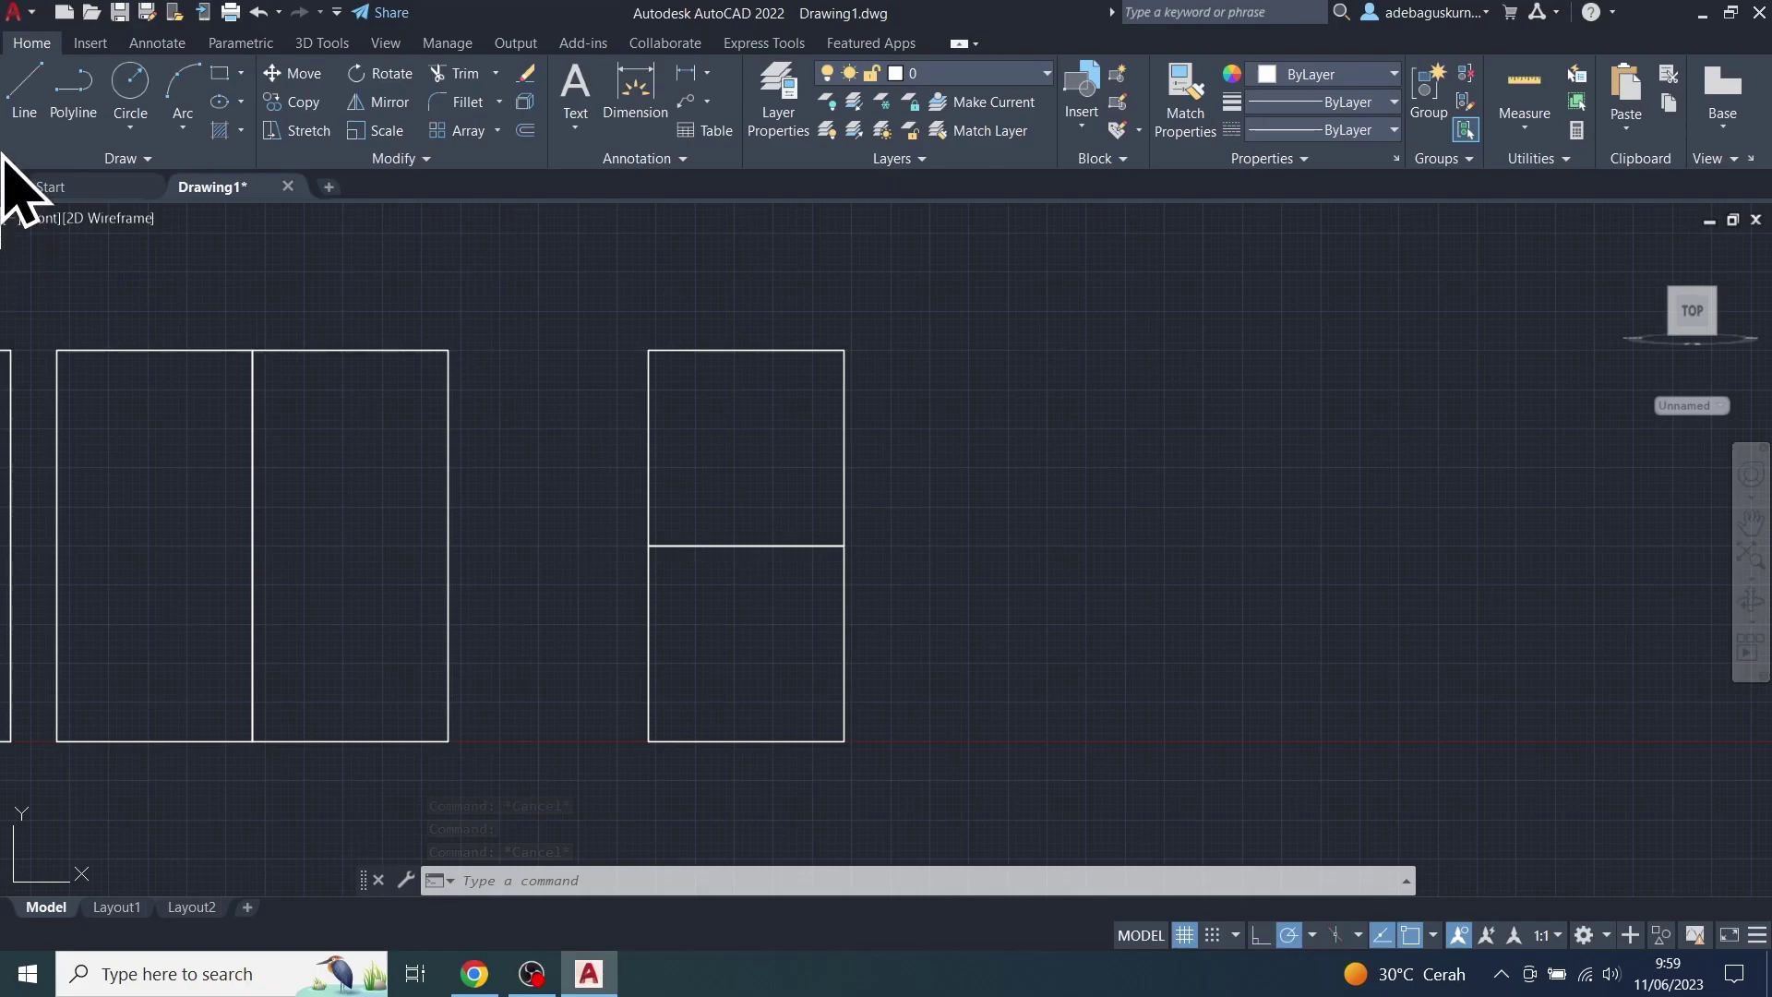
Step: Draw a 120-unit line from the halved box's bottom-right corner in an orbited 3D view
{"action": "left_click", "coordinate": [16, 83]}
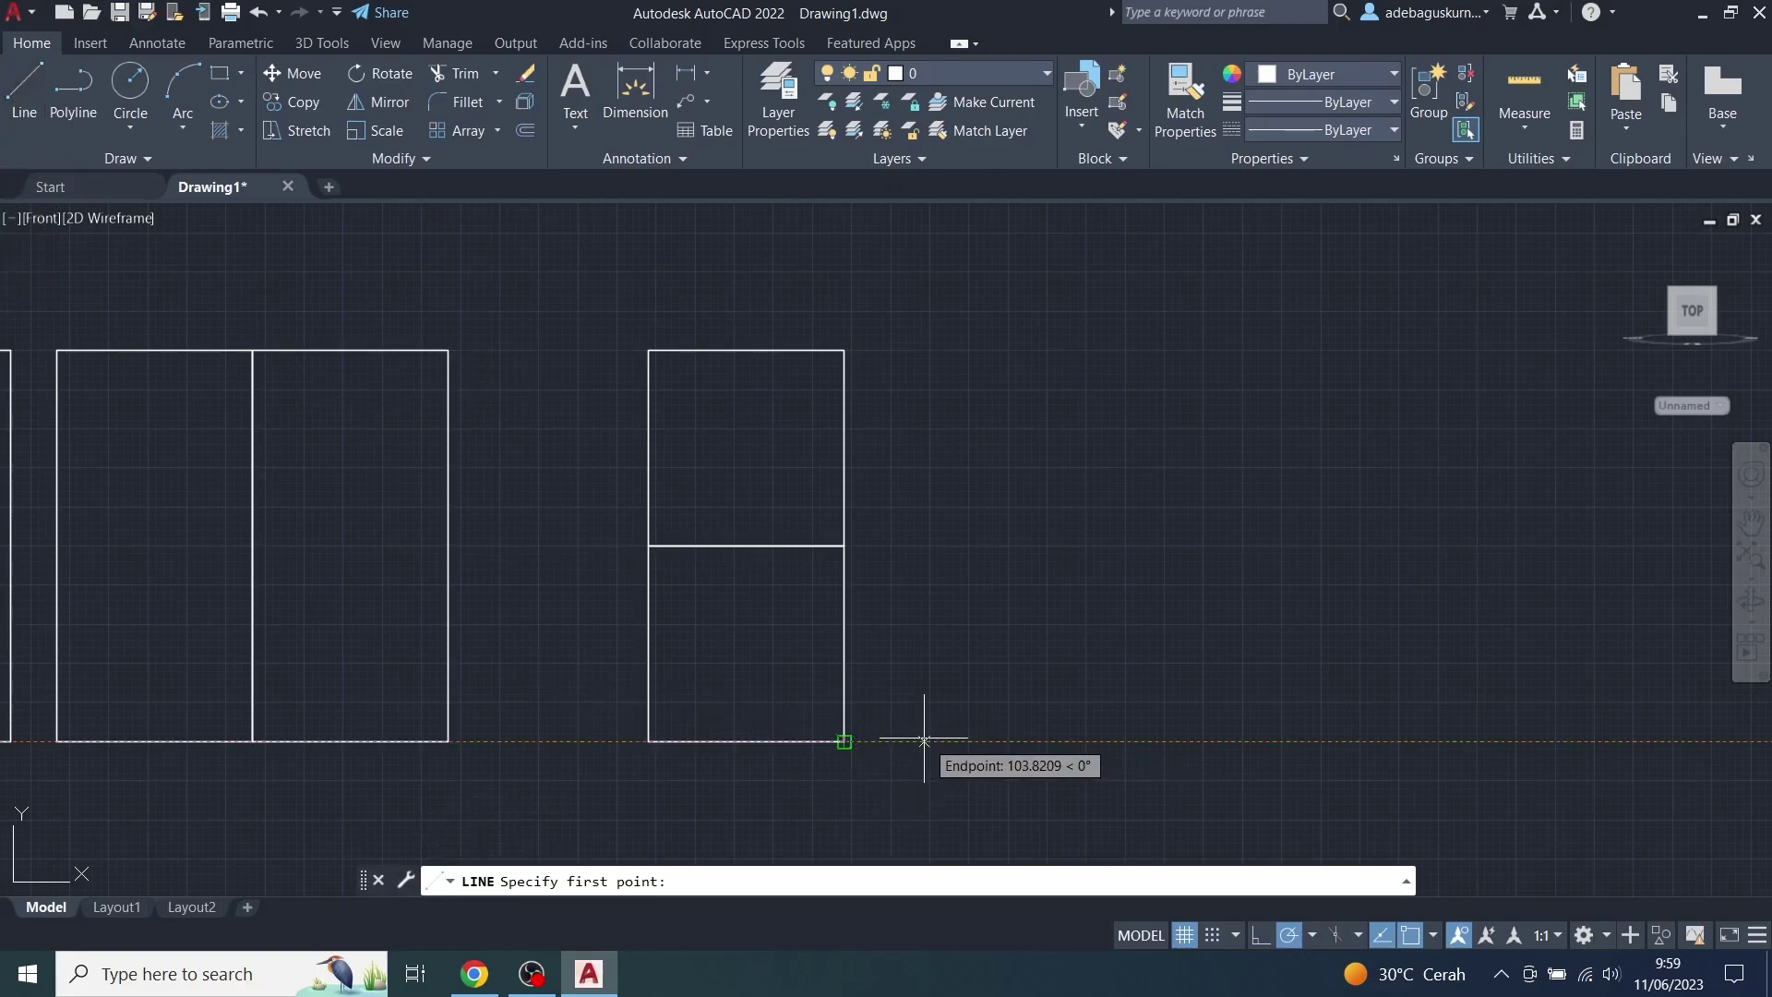
{"action": "middle_click_drag", "start_coordinate": [936, 731], "coordinate": [877, 750], "text": "shift"}
{"action": "left_click", "coordinate": [863, 751]}
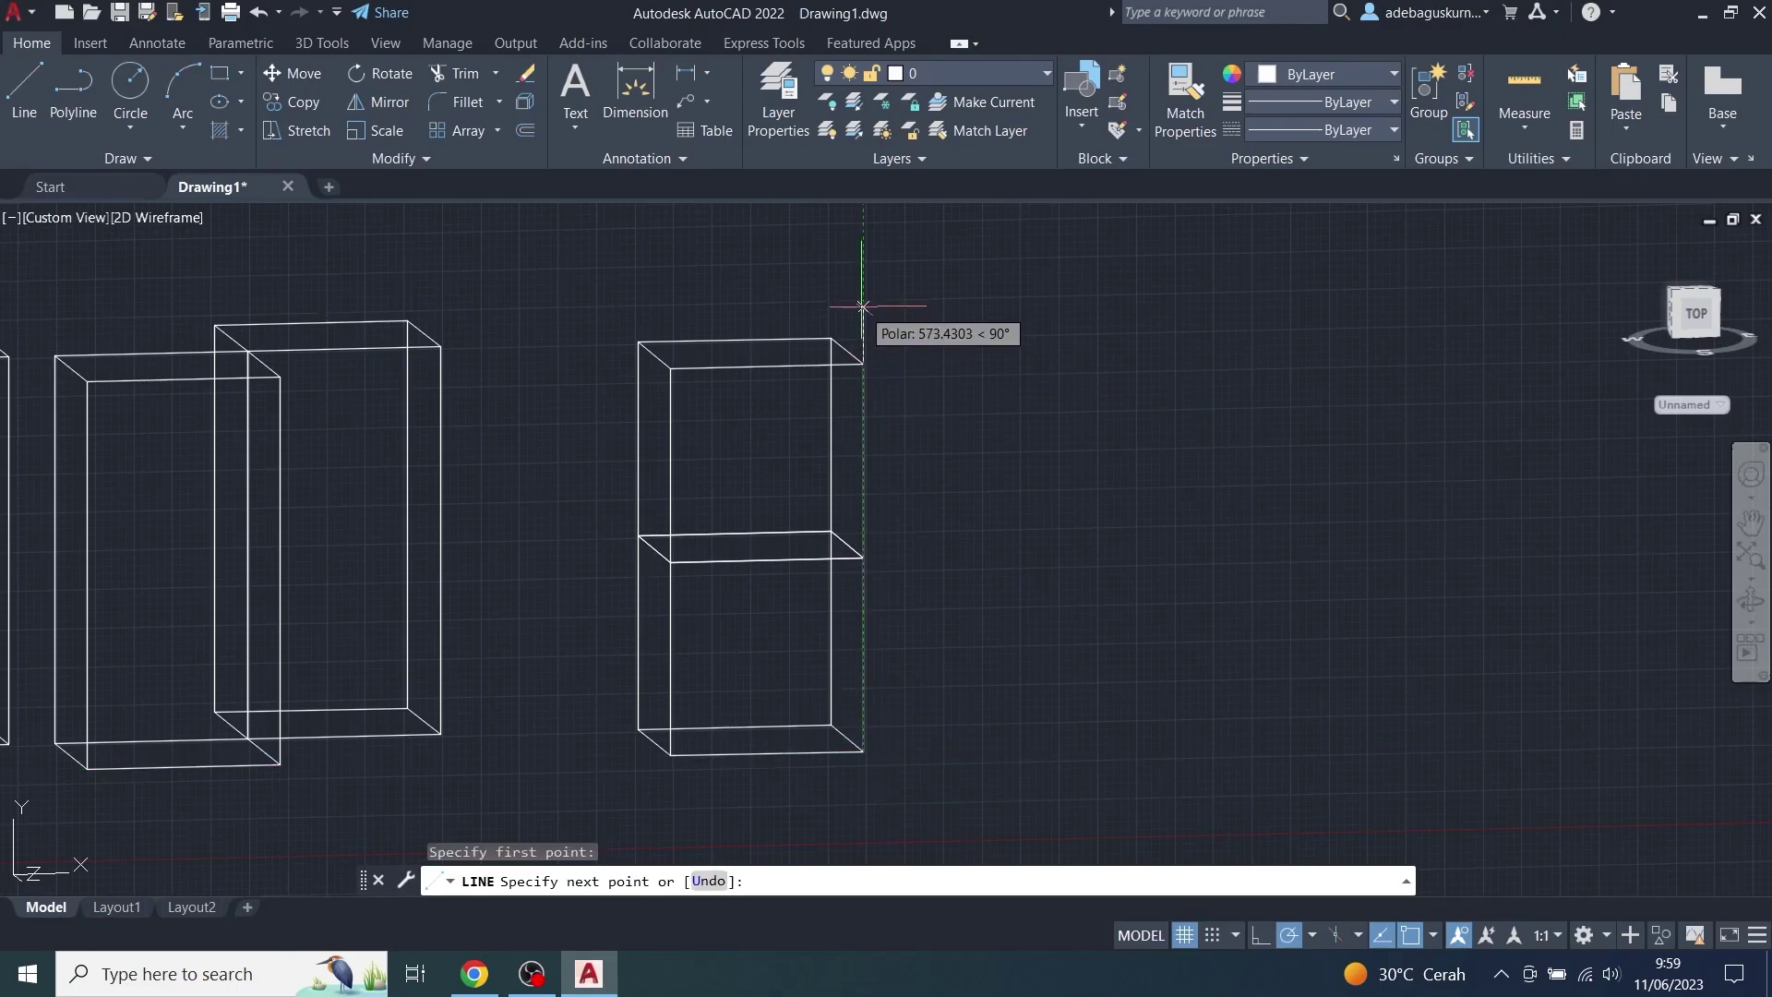
{"action": "type", "text": "120"}
{"action": "key", "text": "Return"}
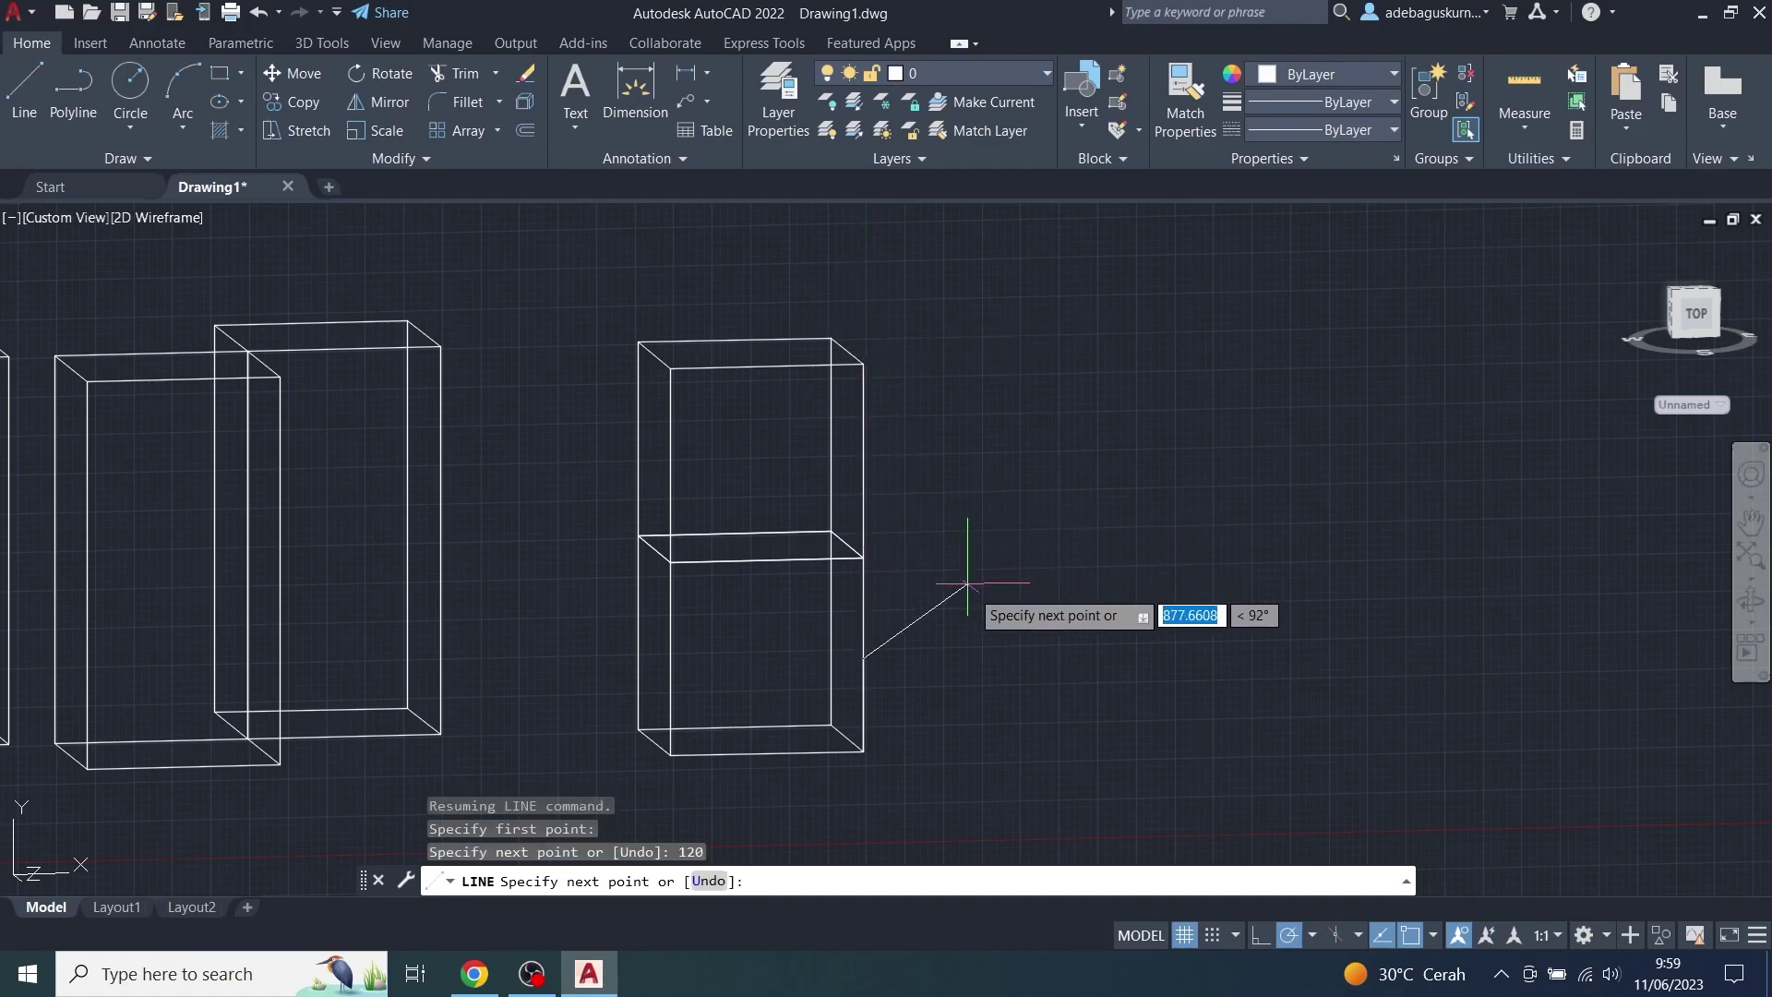
{"action": "key", "text": "Return"}
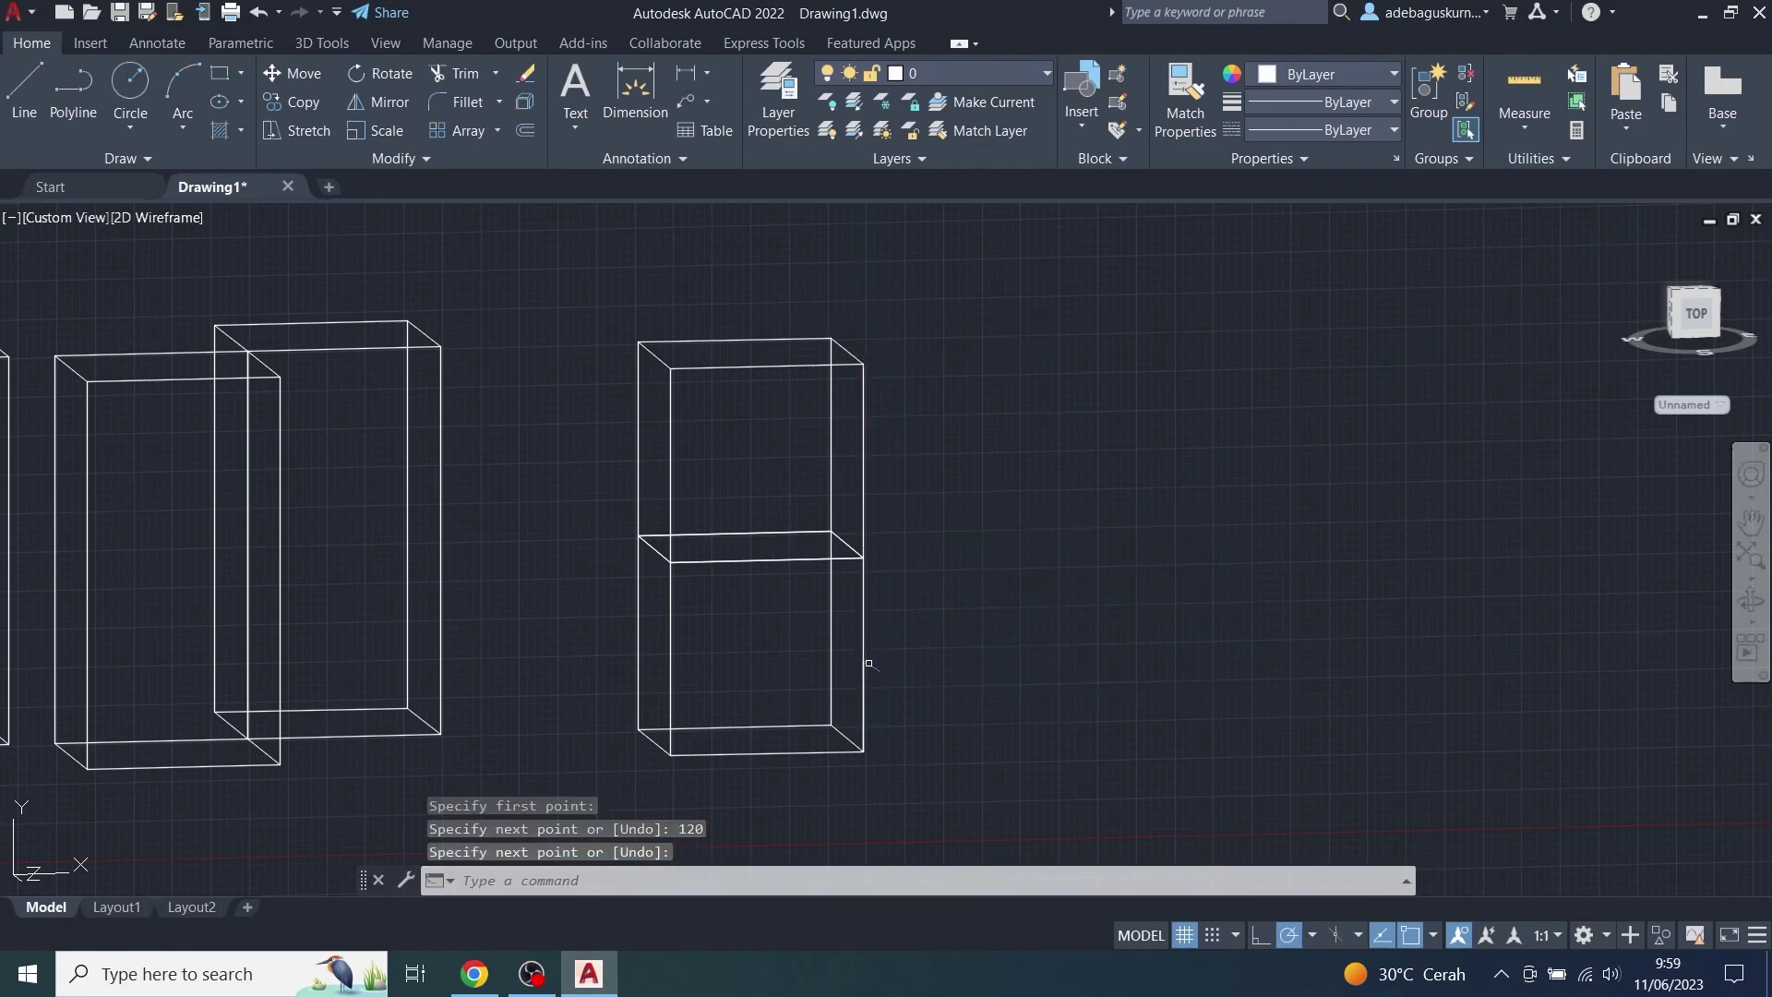
{"action": "key", "text": "Escape"}
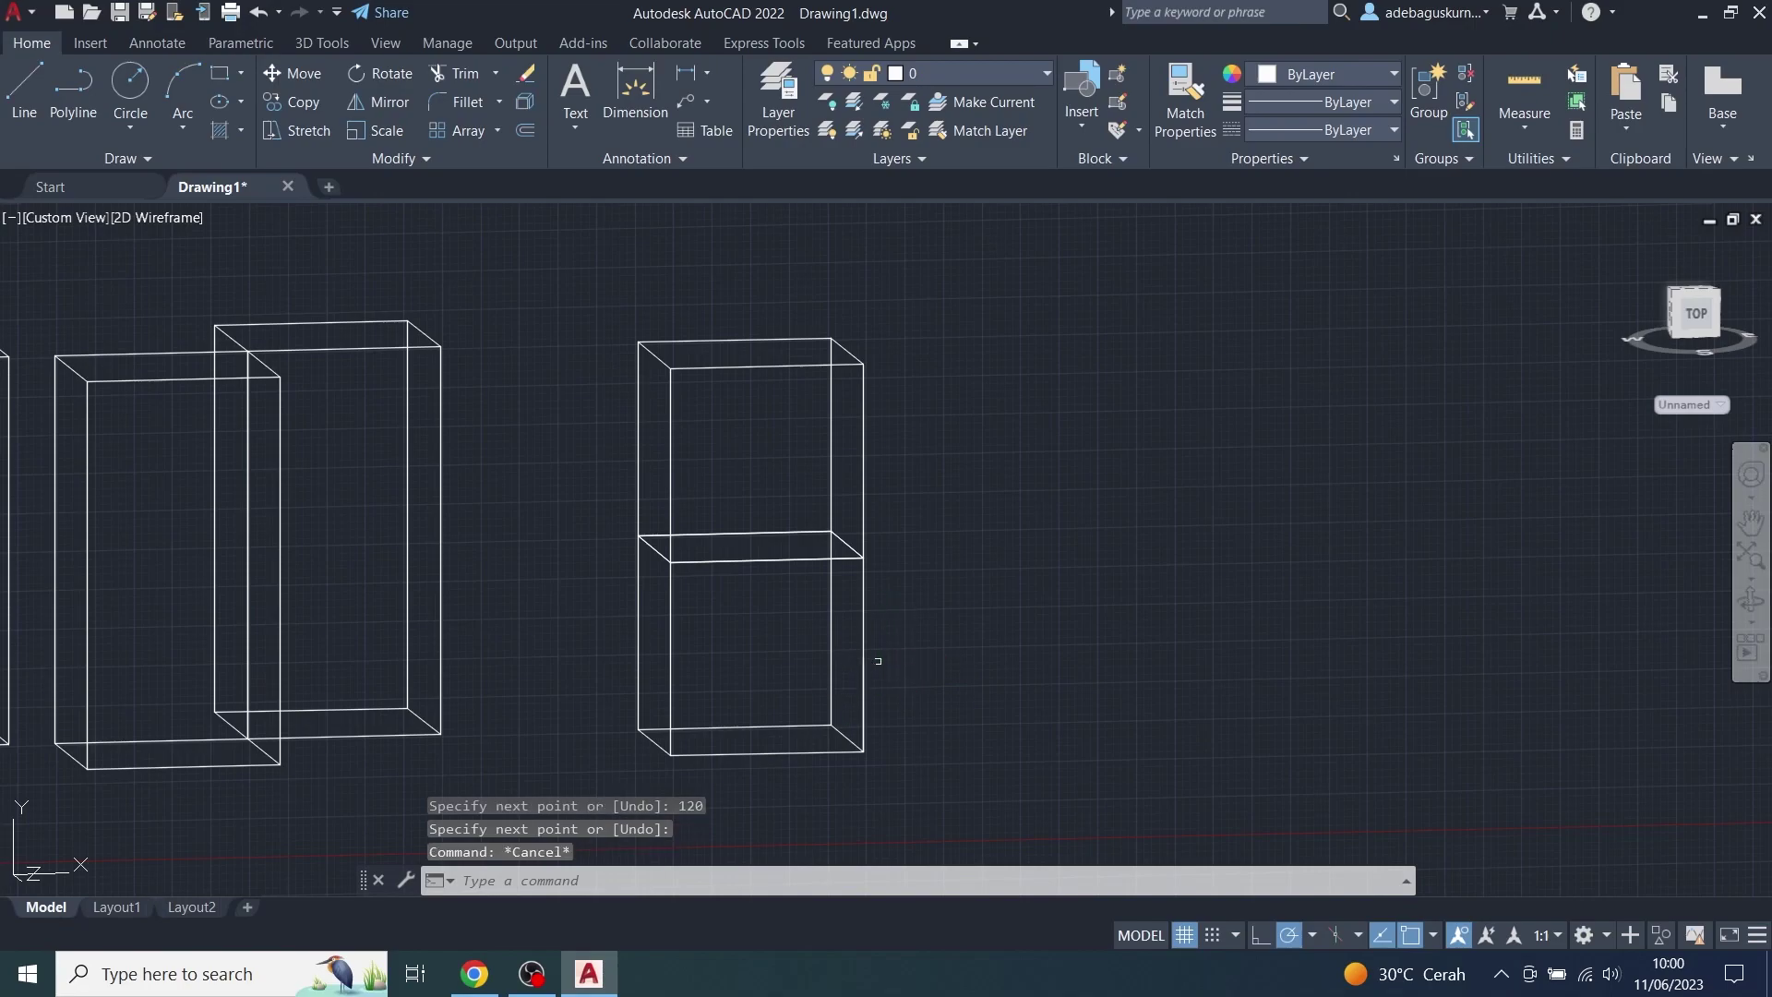
{"action": "scroll", "coordinate": [872, 664], "scroll_direction": "up", "scroll_amount": 2}
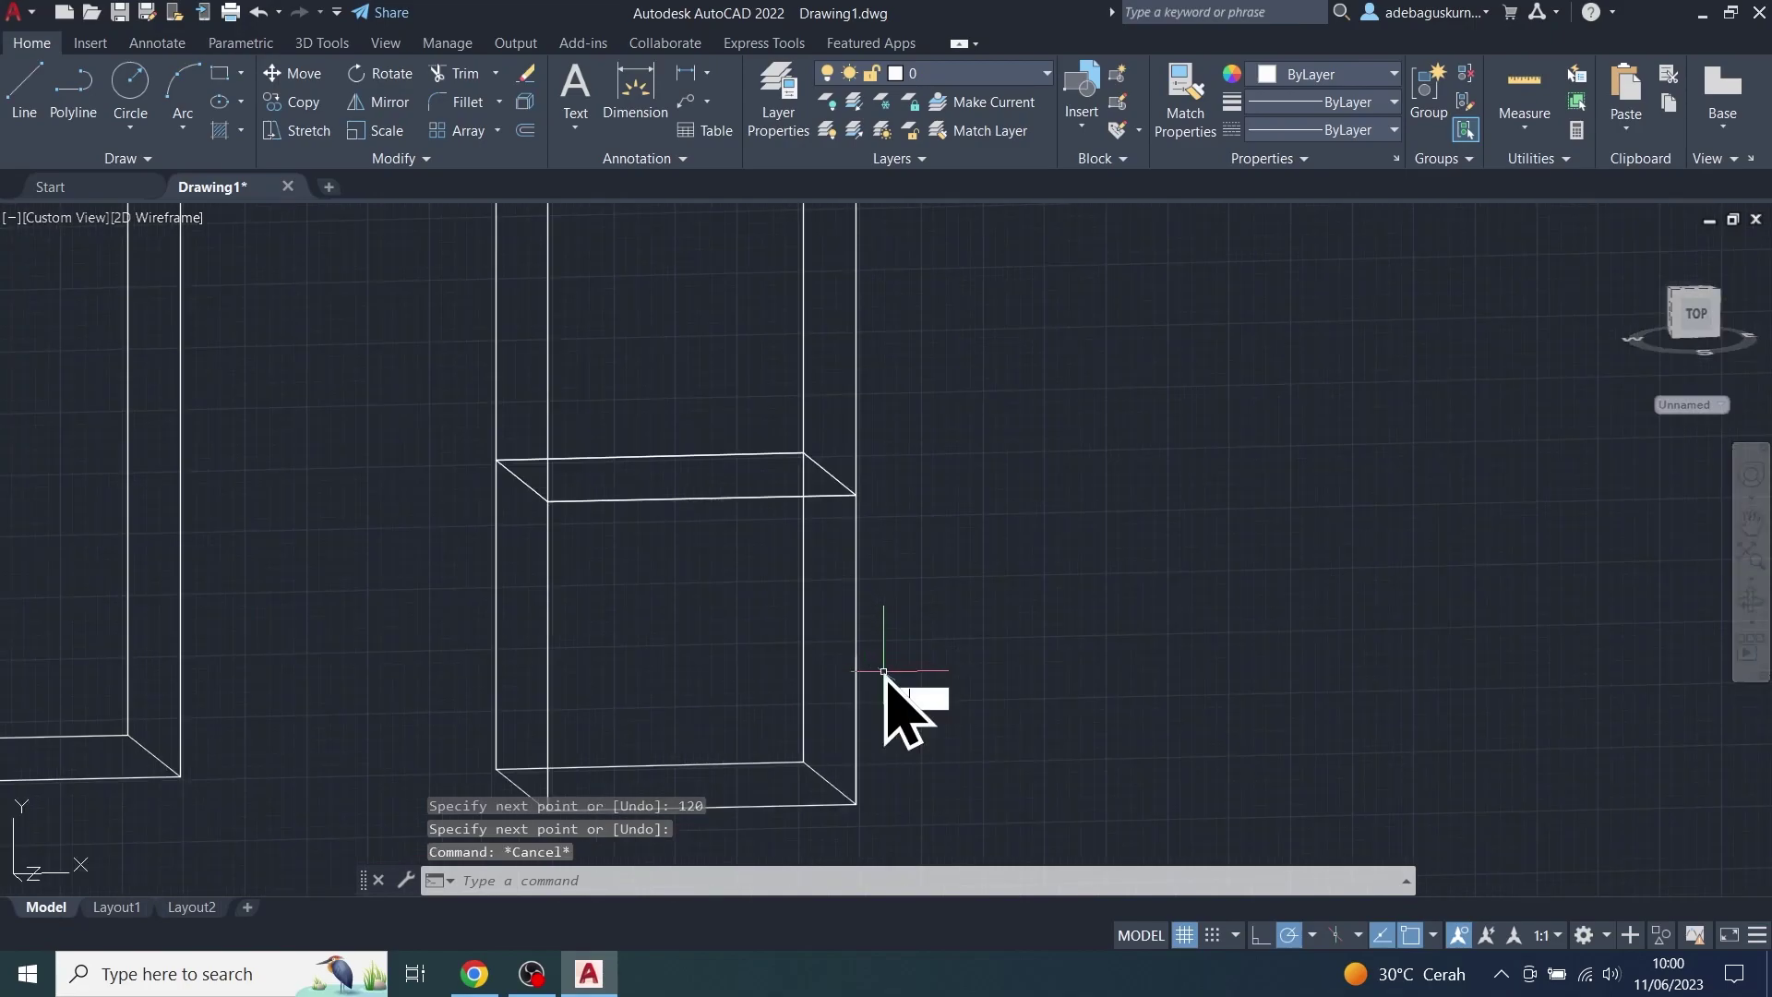
Step: Slice the lower half of the rightmost box at the 120-unit line's height, keeping both pieces
{"action": "type", "text": "SLICE"}
{"action": "key", "text": "Return"}
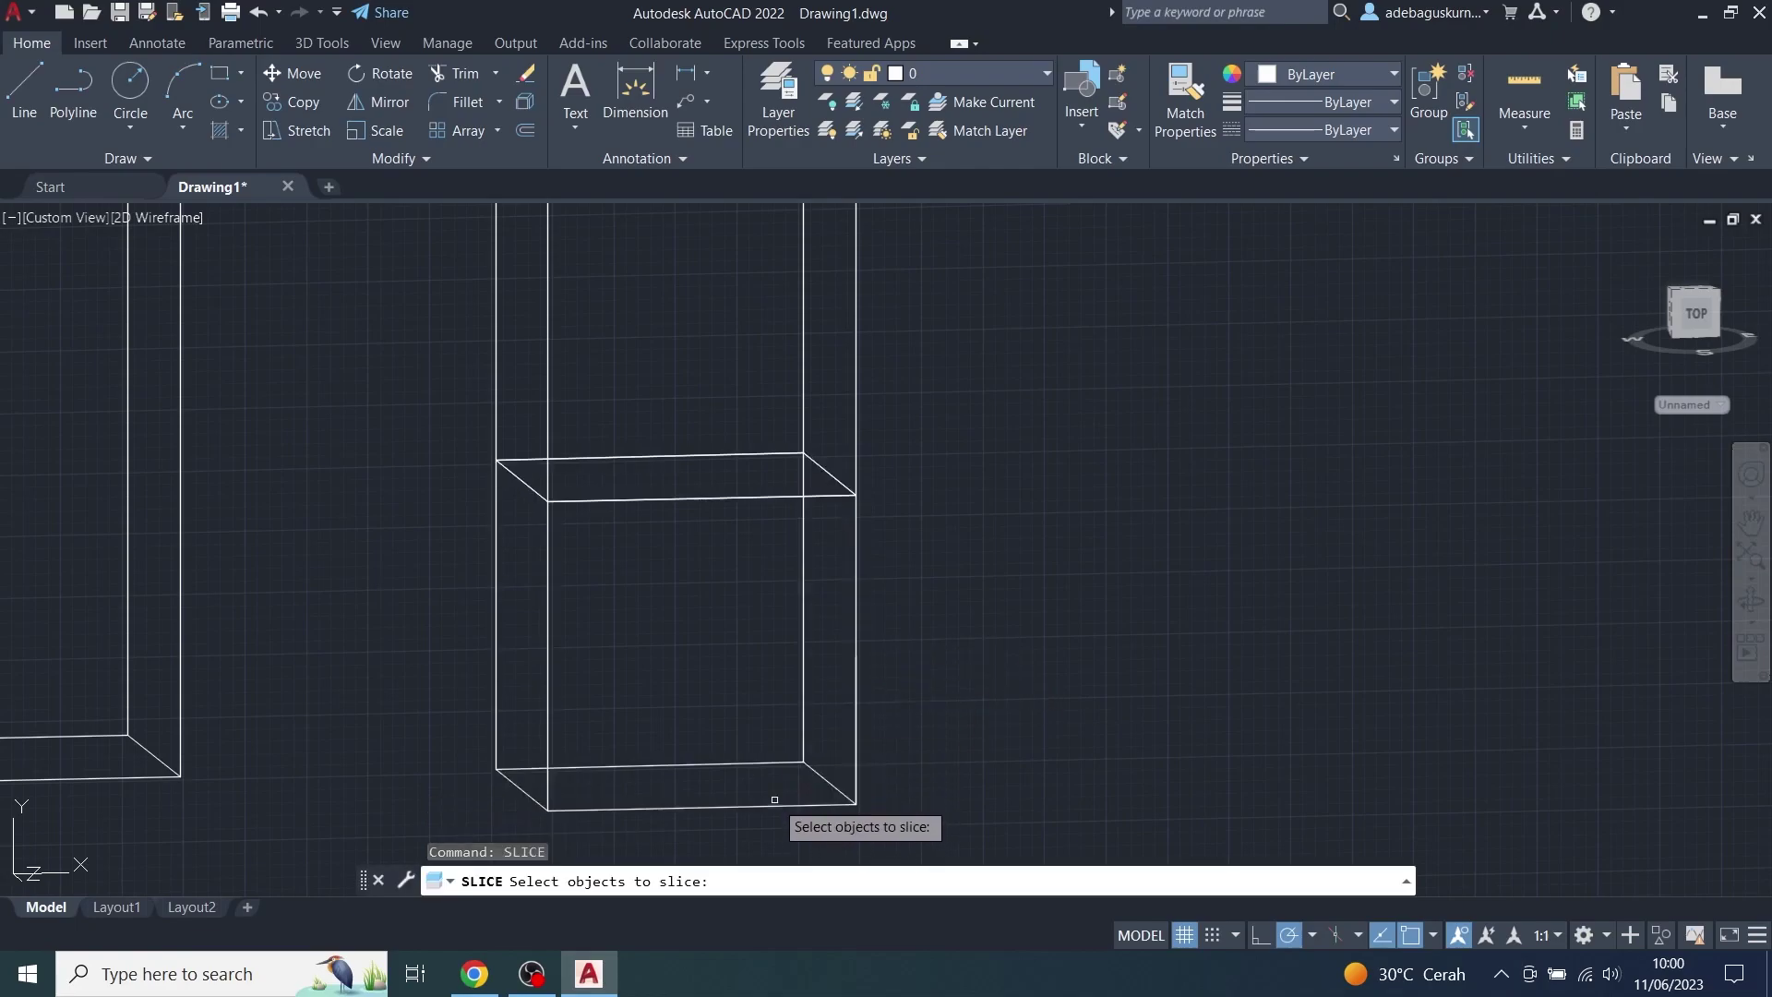
{"action": "left_click", "coordinate": [664, 809]}
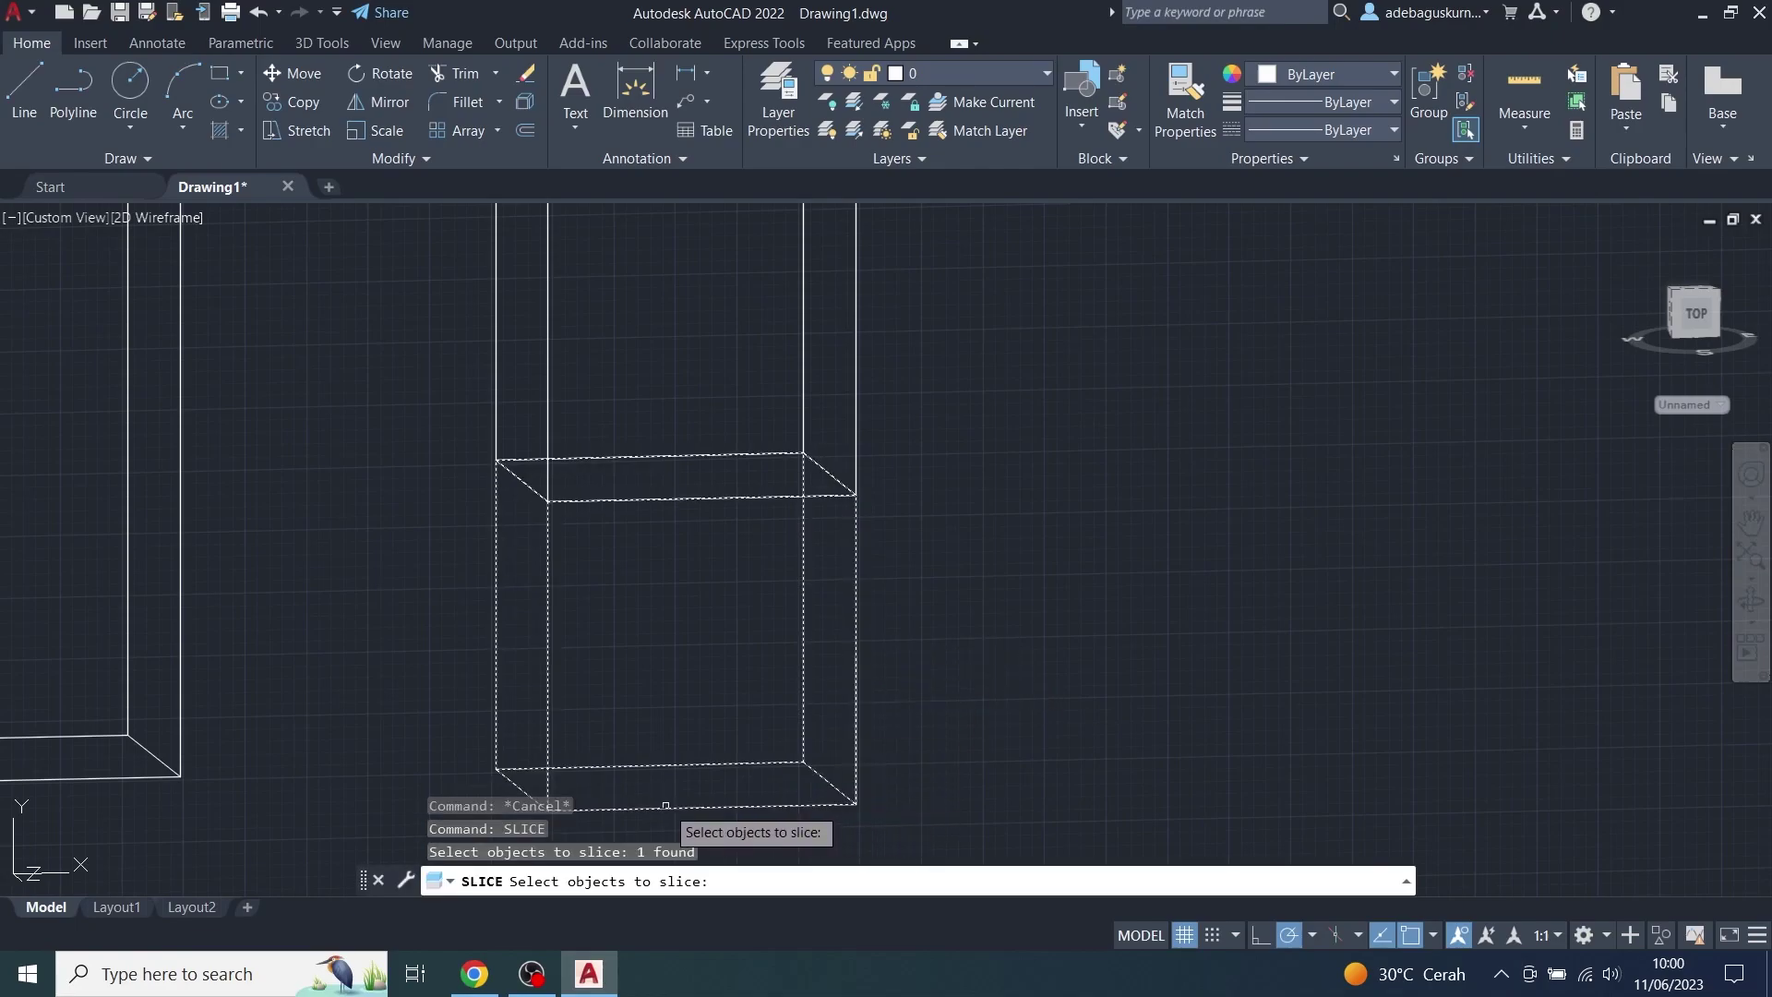
{"action": "key", "text": "Return"}
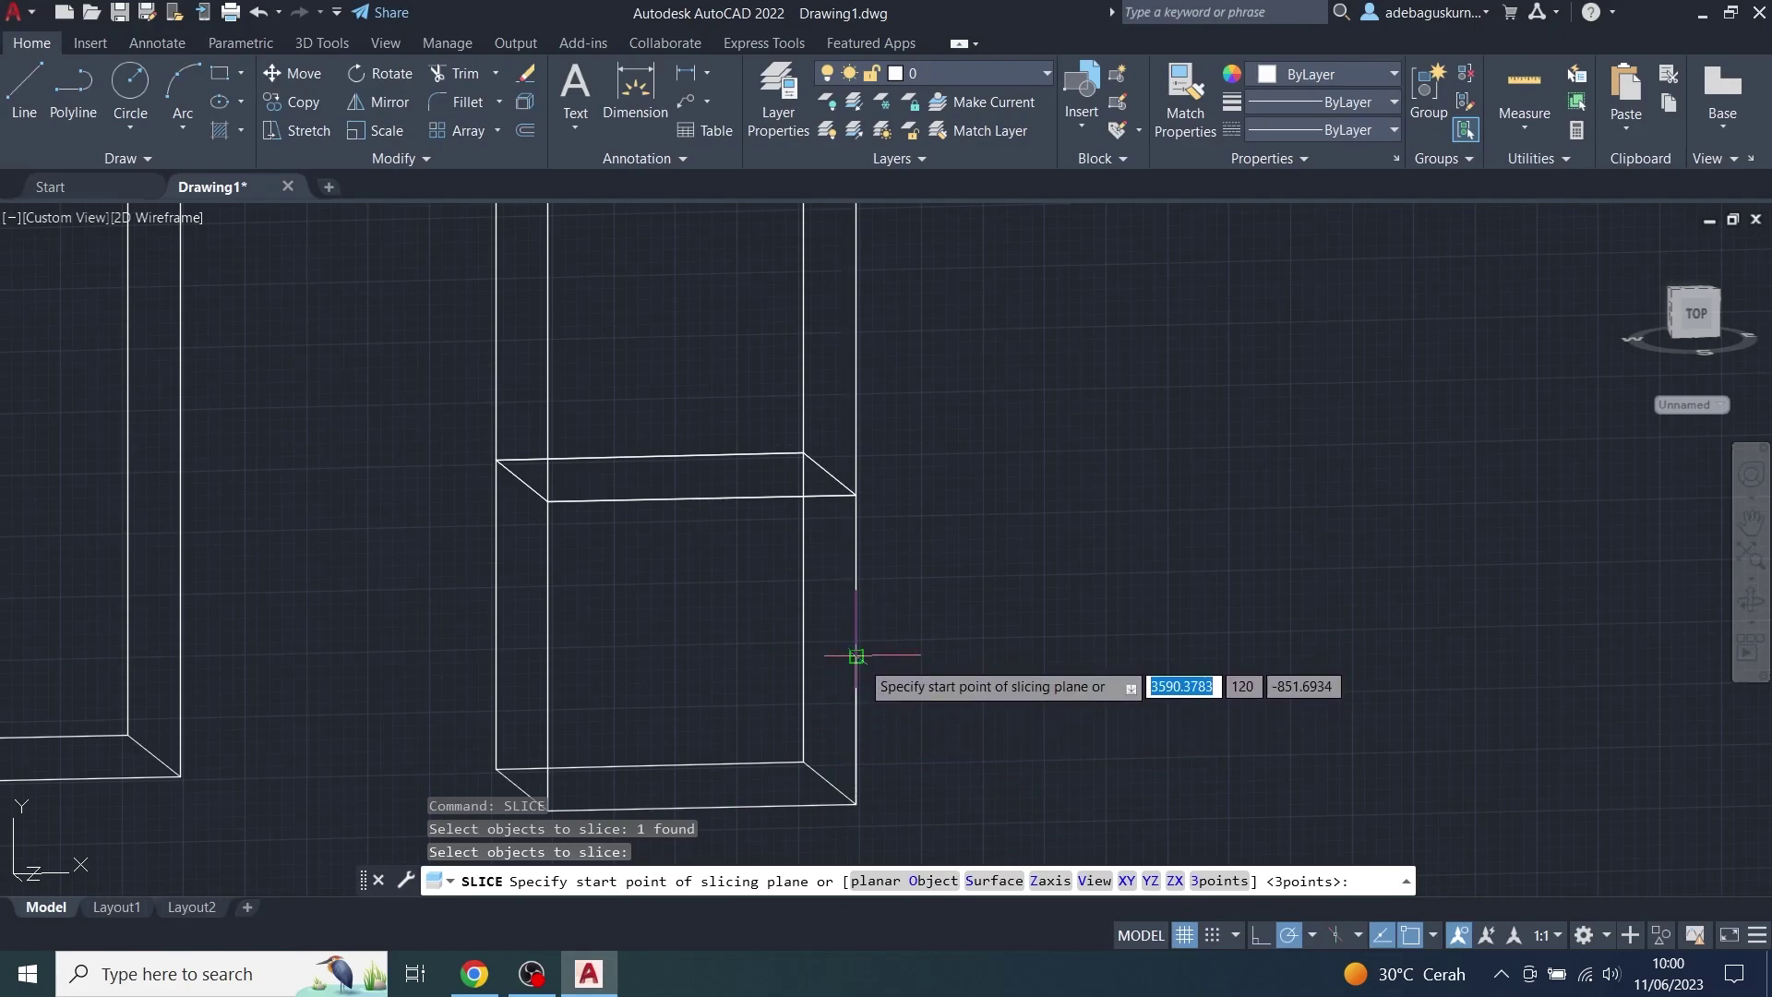
{"action": "left_click", "coordinate": [856, 656]}
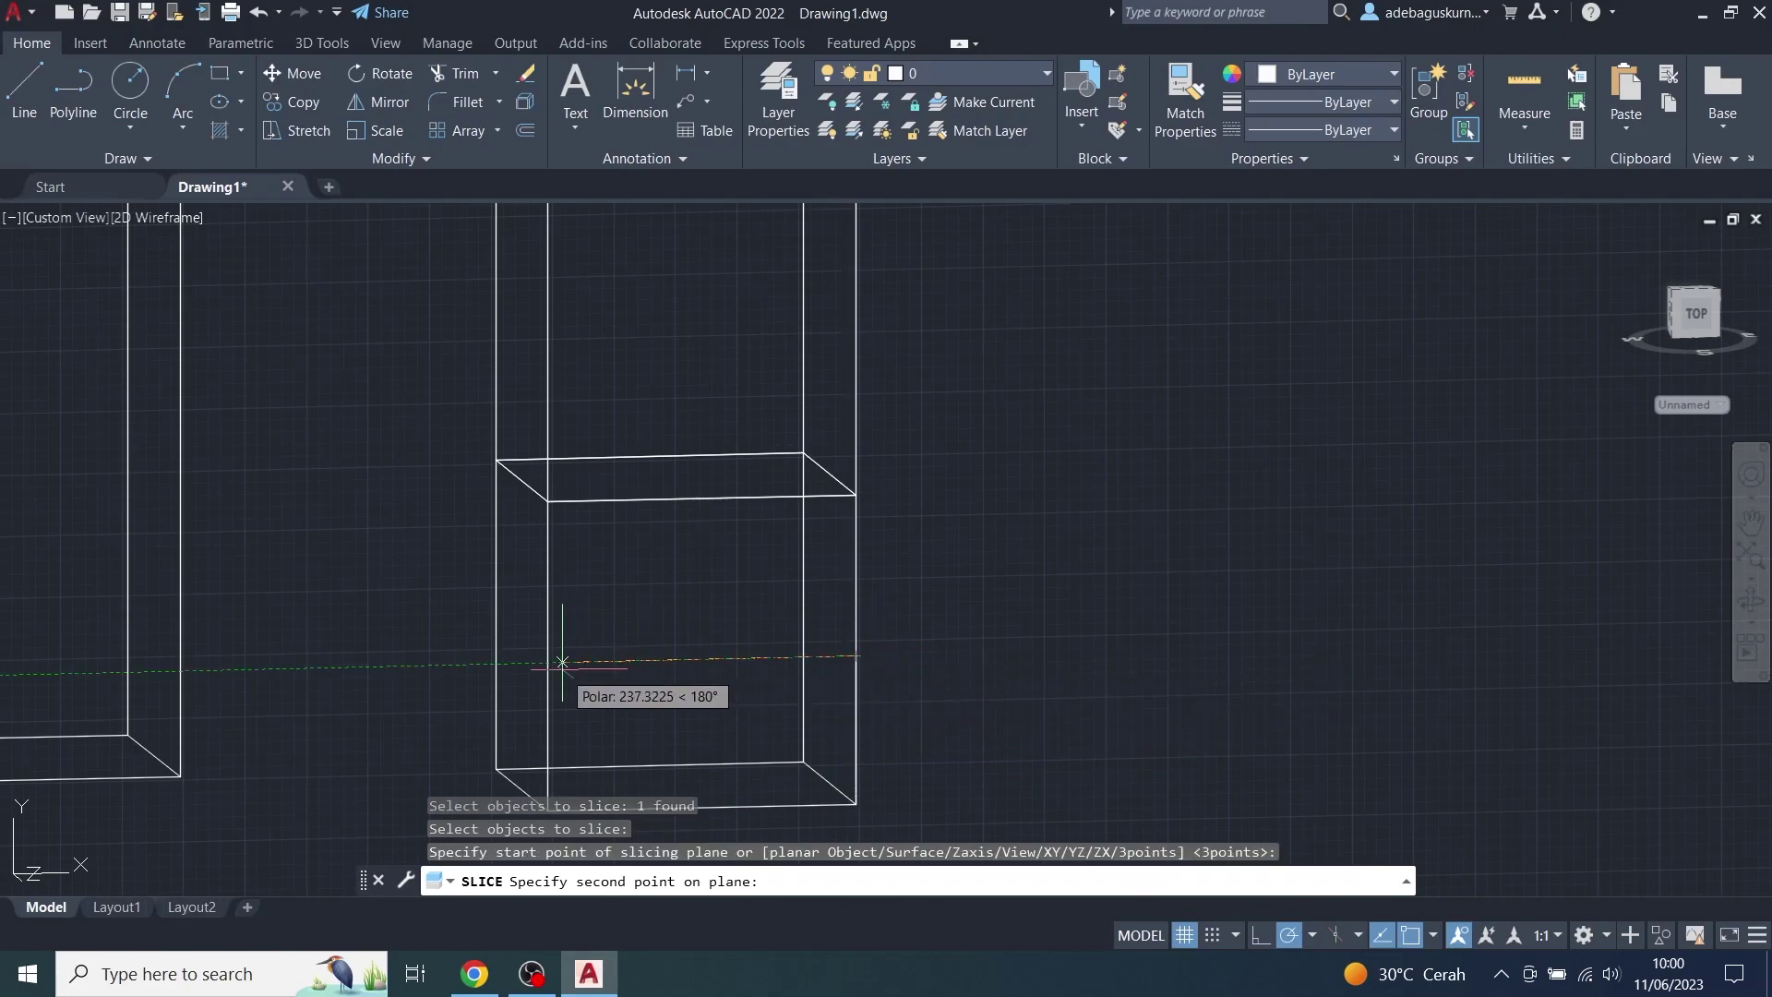
{"action": "left_click", "coordinate": [407, 665]}
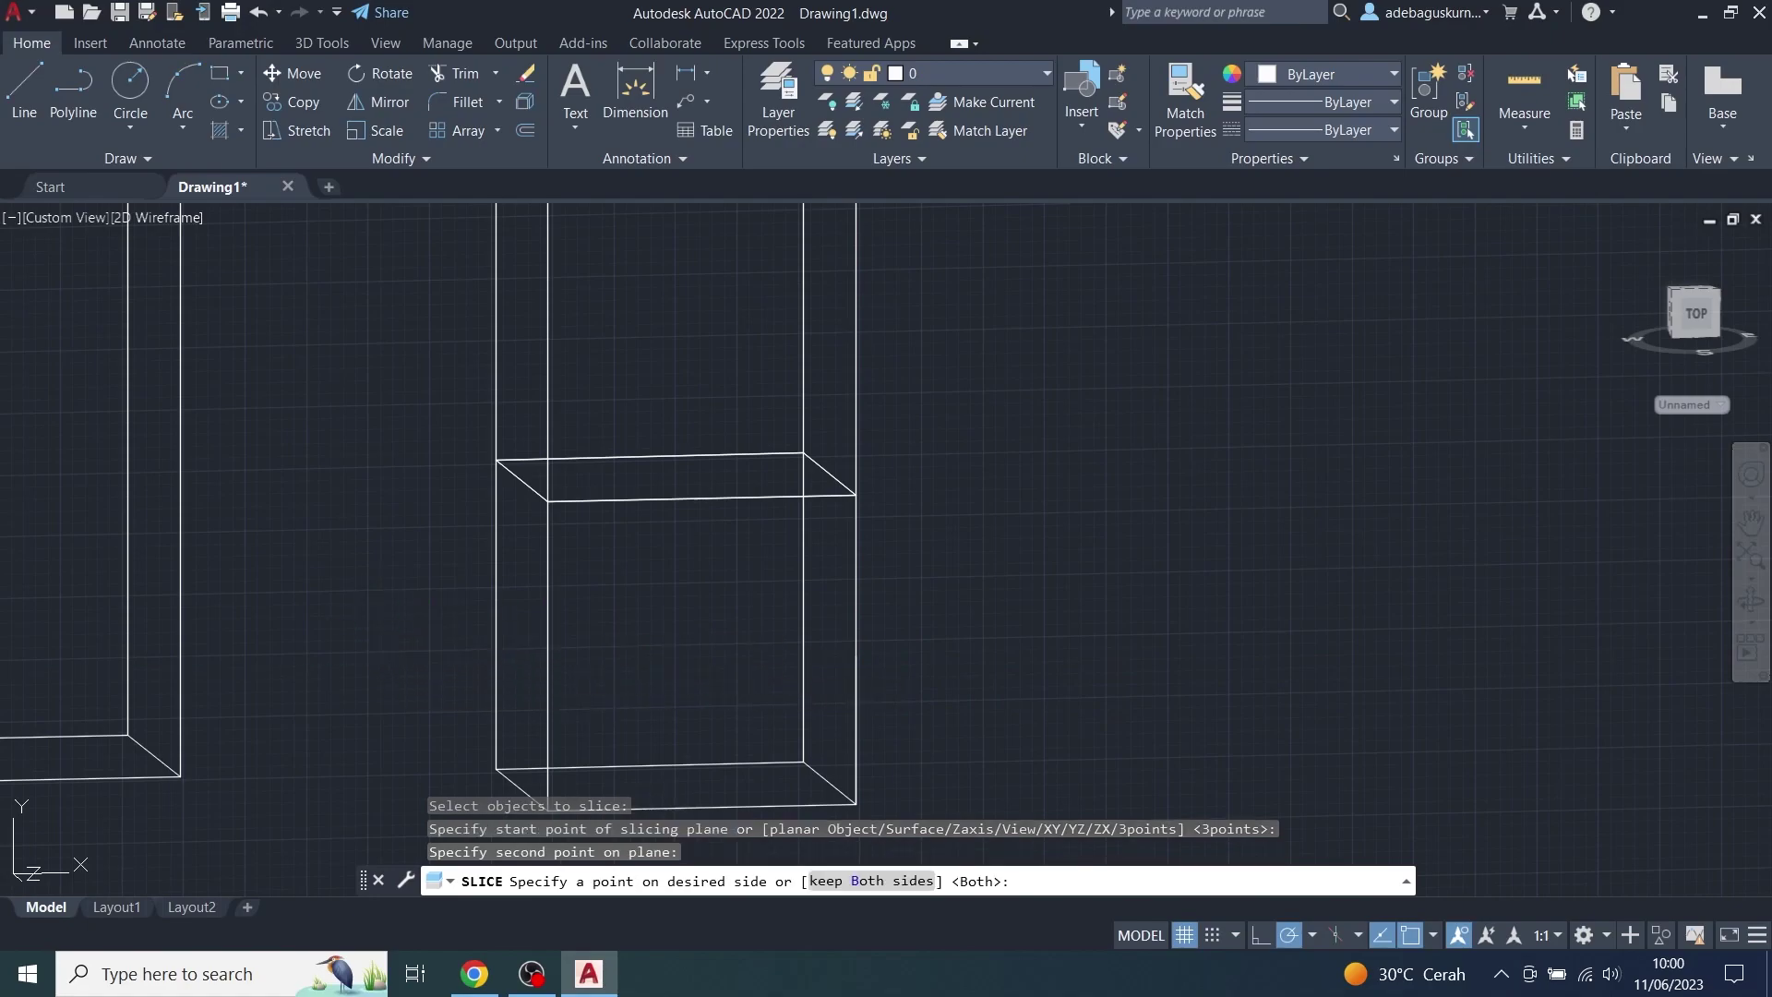
{"action": "key", "text": "Return"}
{"action": "key", "text": "Escape"}
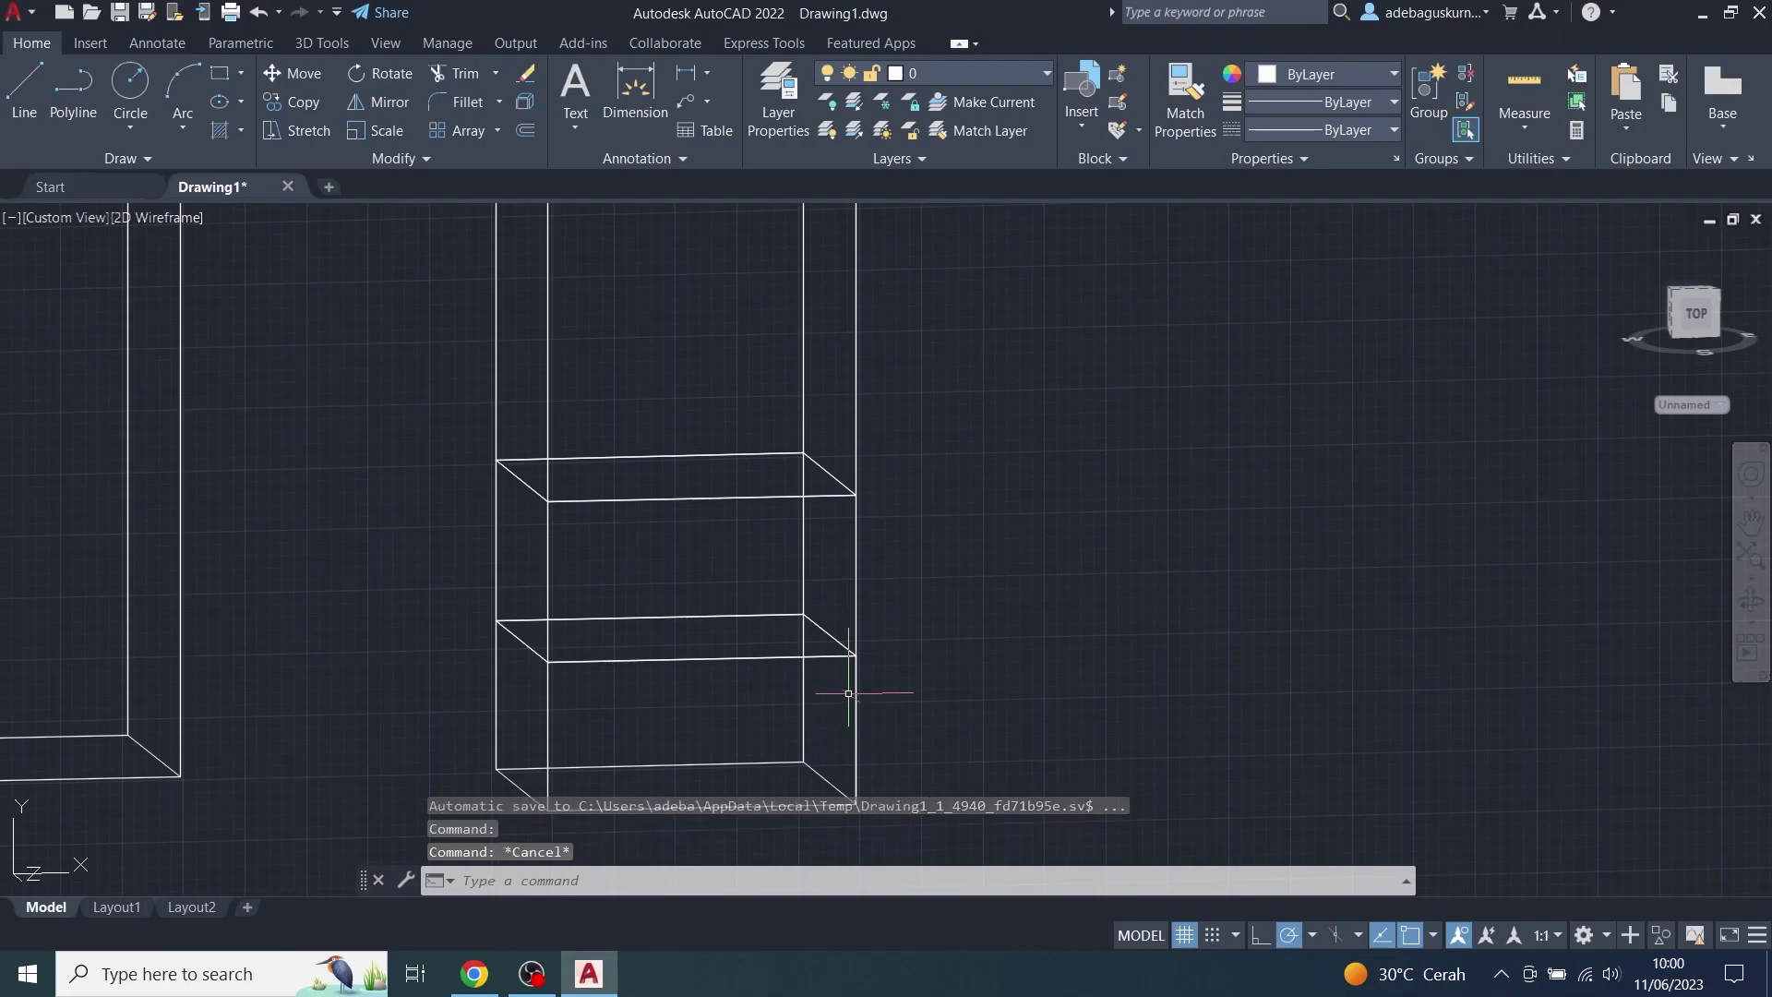
{"action": "left_click", "coordinate": [1696, 321]}
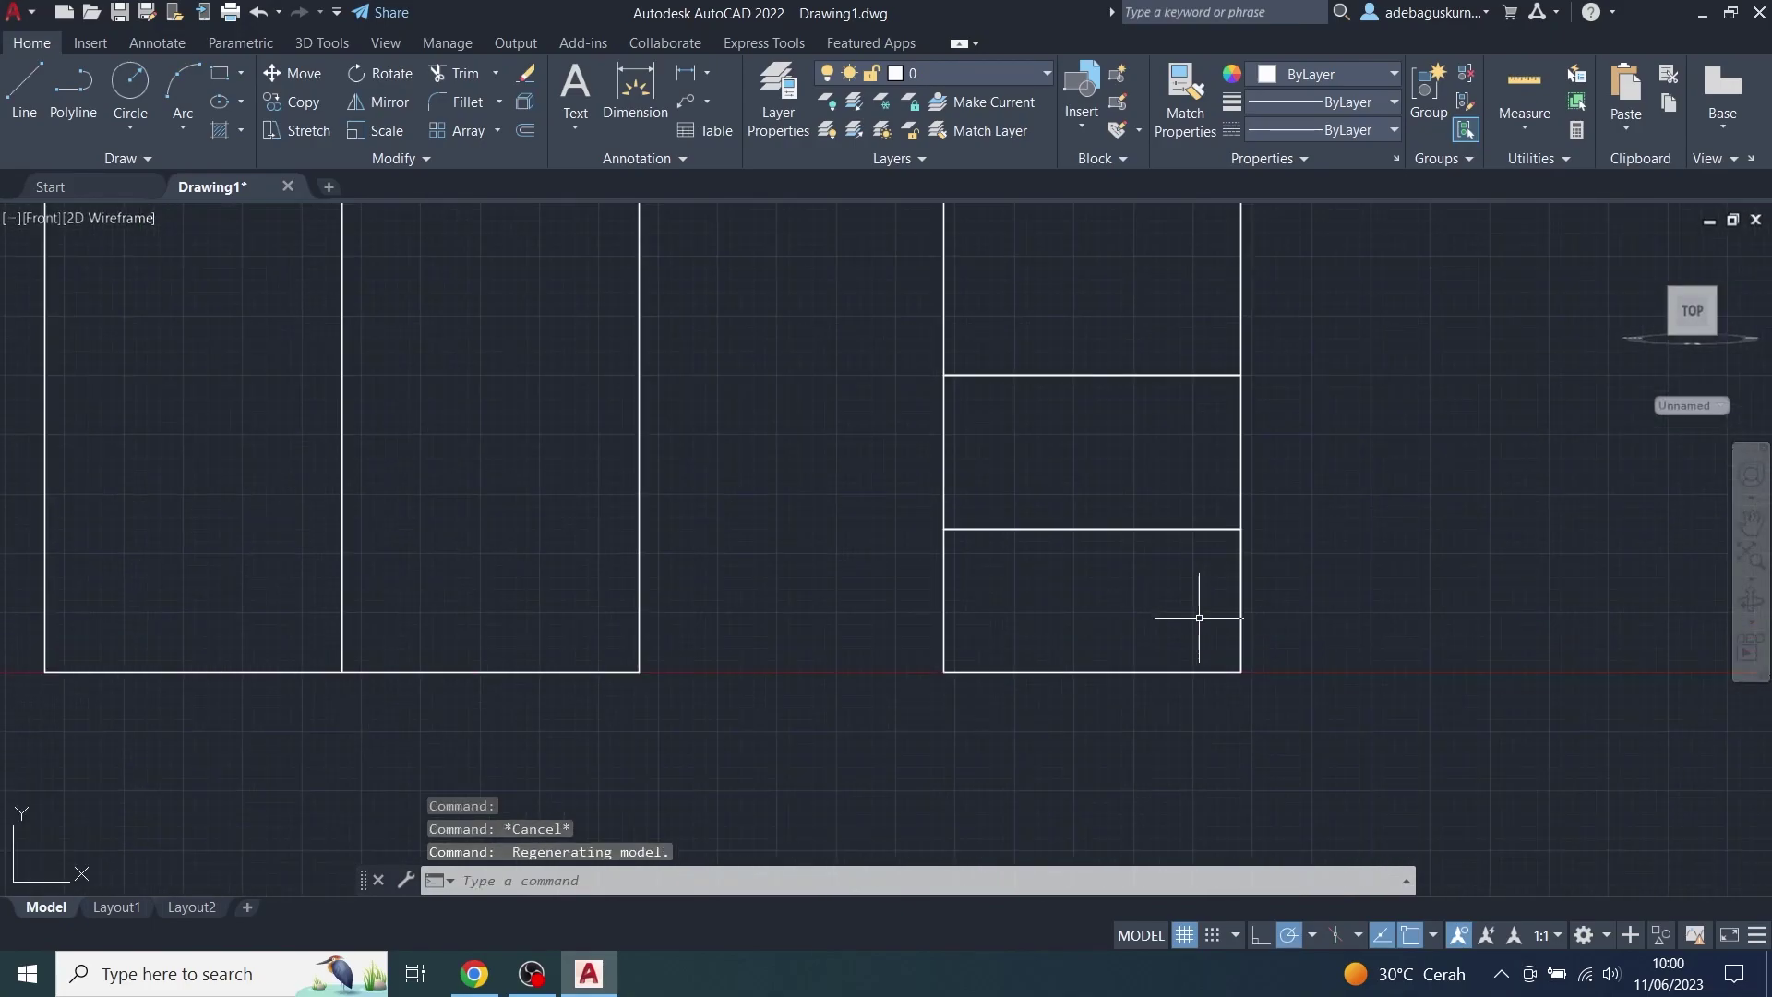
Step: Add a 130 linear vertical dimension on the middle layer of the sliced box
{"action": "left_click", "coordinate": [683, 78]}
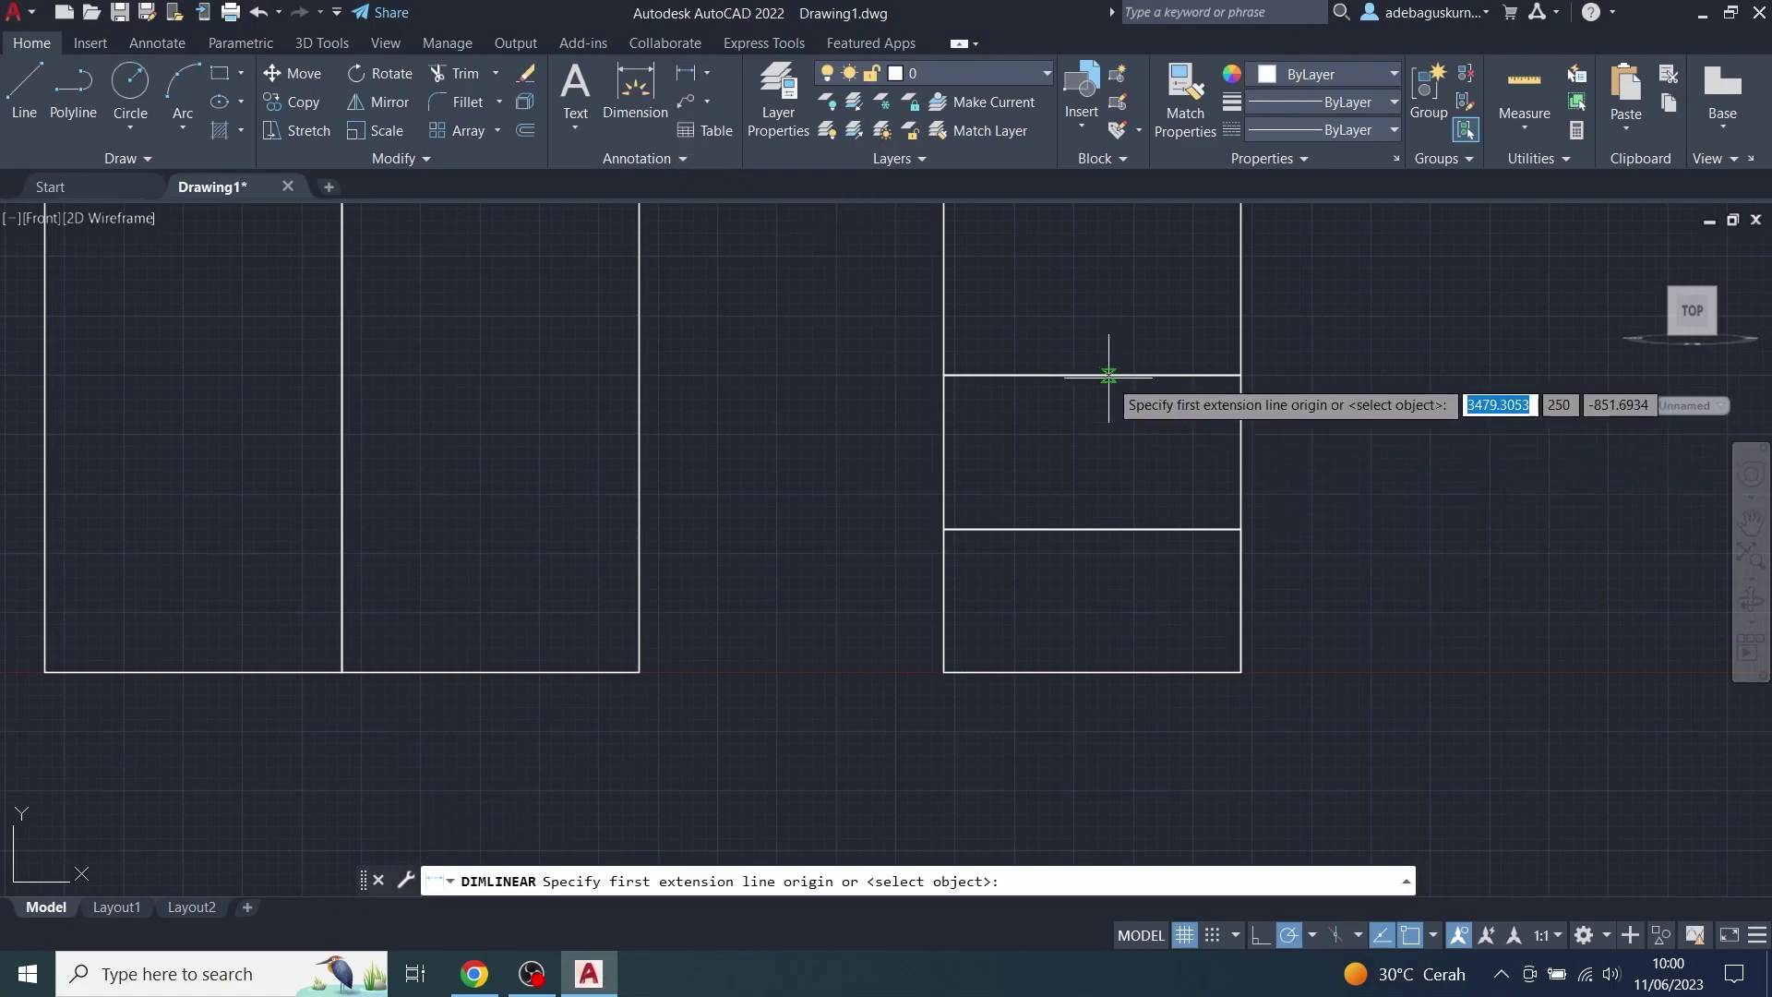
{"action": "left_click", "coordinate": [1095, 376]}
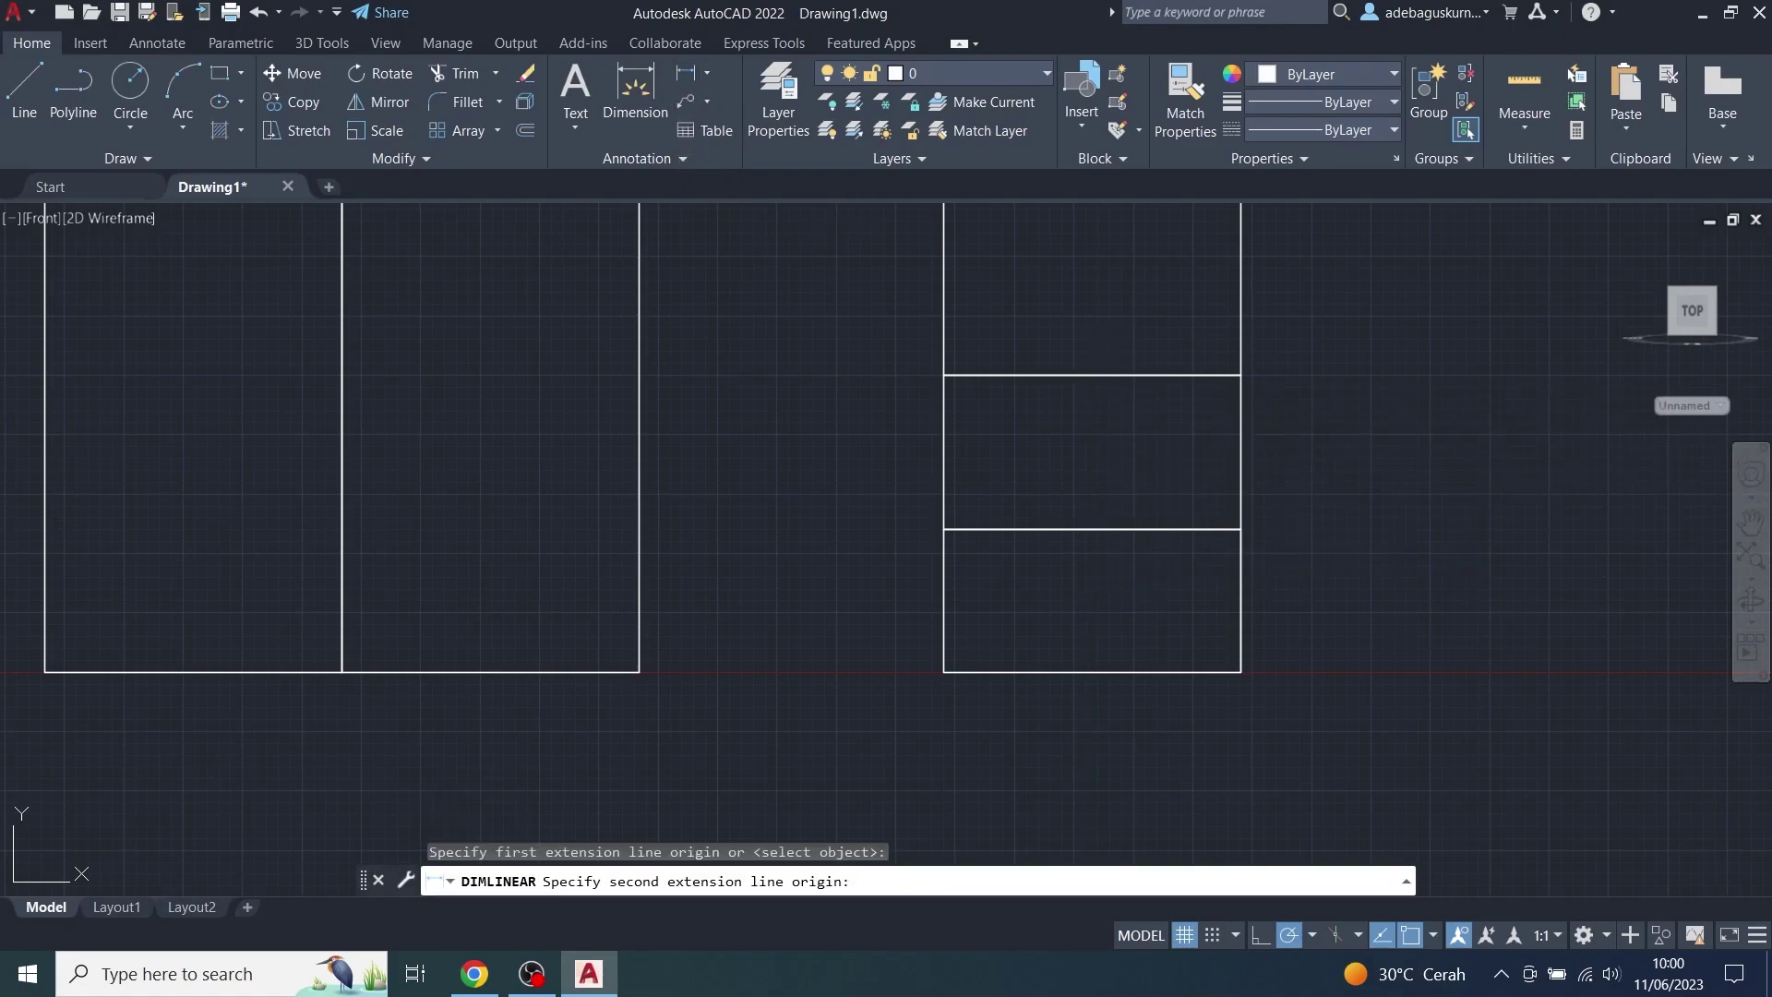
{"action": "left_click", "coordinate": [1093, 529]}
{"action": "left_click", "coordinate": [1137, 451]}
{"action": "scroll", "coordinate": [1137, 449], "scroll_direction": "up", "scroll_amount": 5}
{"action": "scroll", "coordinate": [1136, 449], "scroll_direction": "down", "scroll_amount": 3}
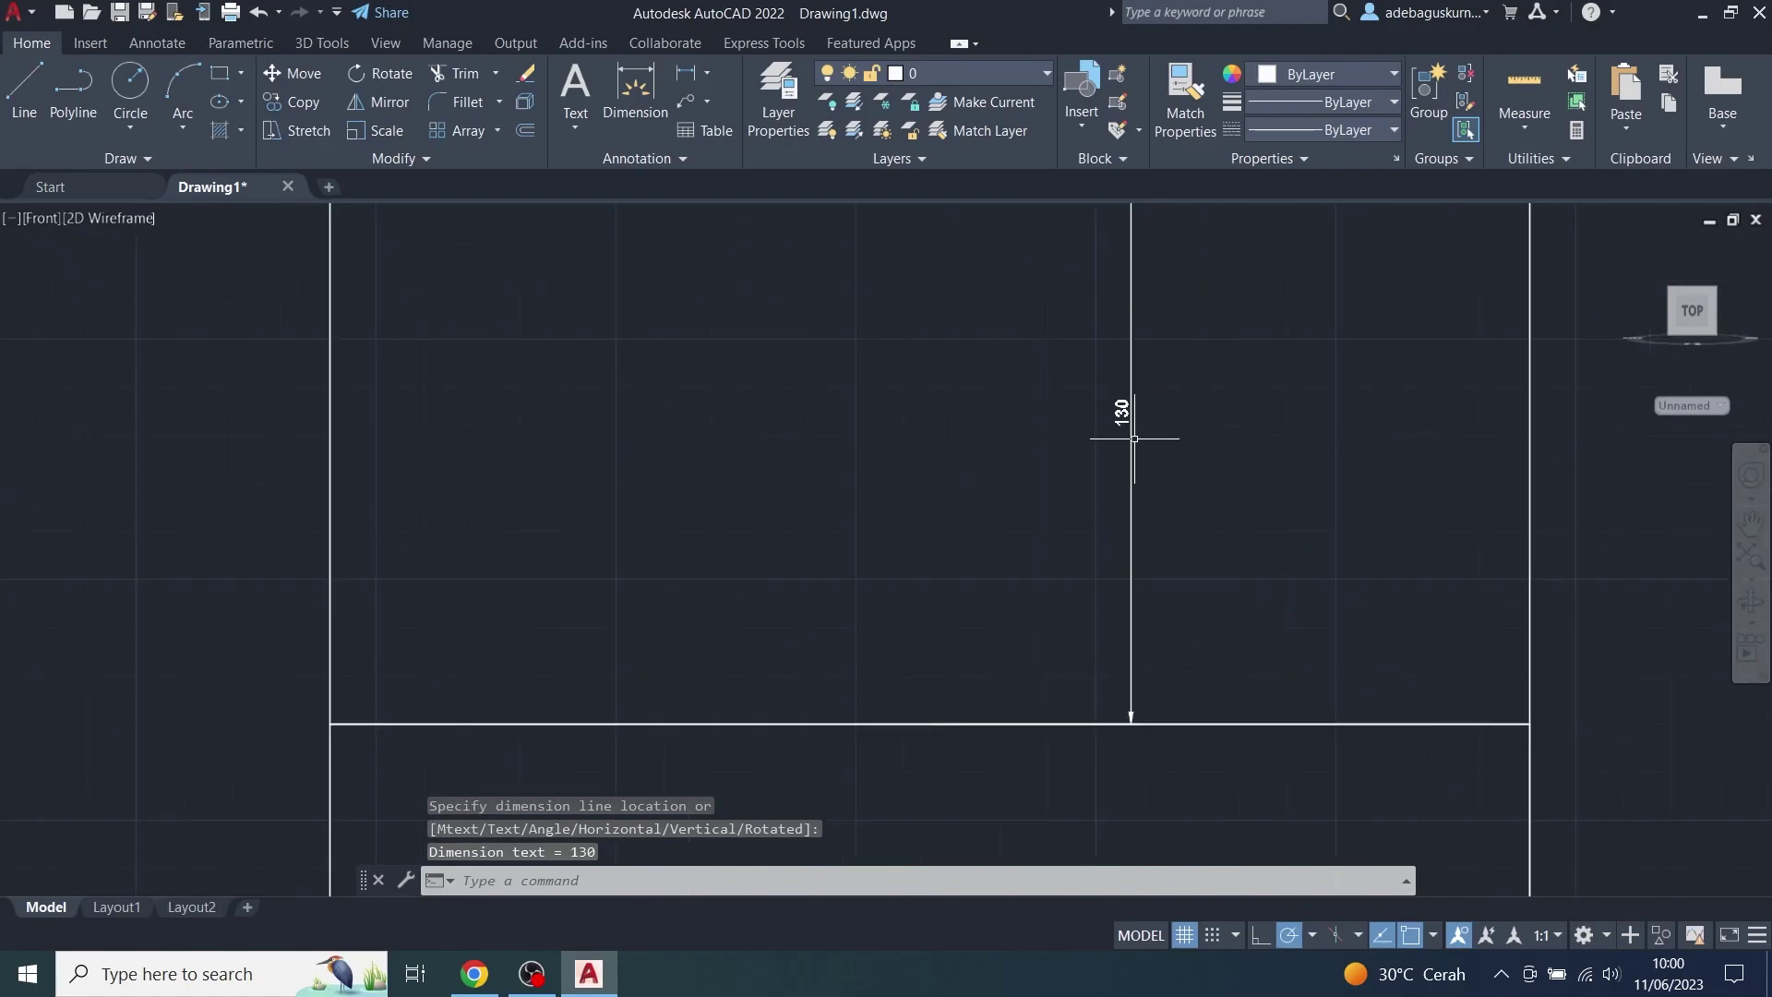
{"action": "scroll", "coordinate": [1136, 436], "scroll_direction": "down", "scroll_amount": 2}
Step: Add a 120 linear vertical dimension on the bottom layer of the sliced box
{"action": "left_click", "coordinate": [688, 74]}
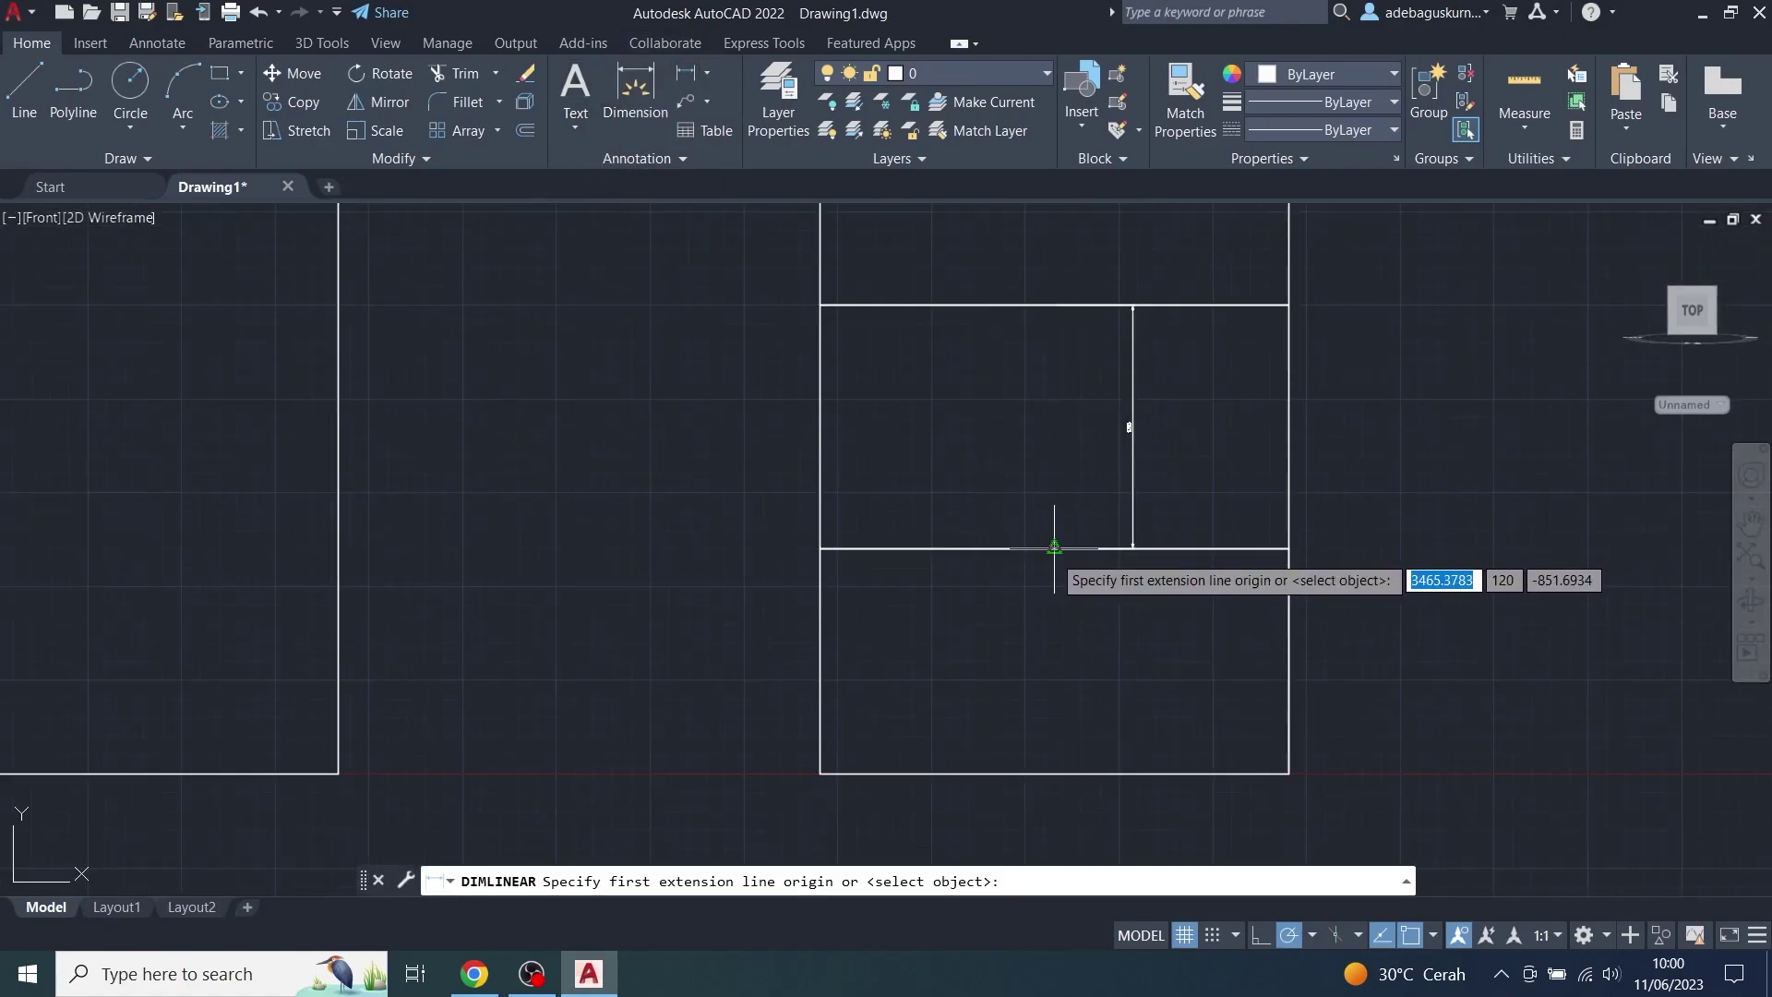
{"action": "left_click", "coordinate": [1053, 549]}
{"action": "left_click", "coordinate": [1054, 771]}
{"action": "left_click", "coordinate": [1104, 659]}
{"action": "scroll", "coordinate": [1108, 658], "scroll_direction": "up", "scroll_amount": 5}
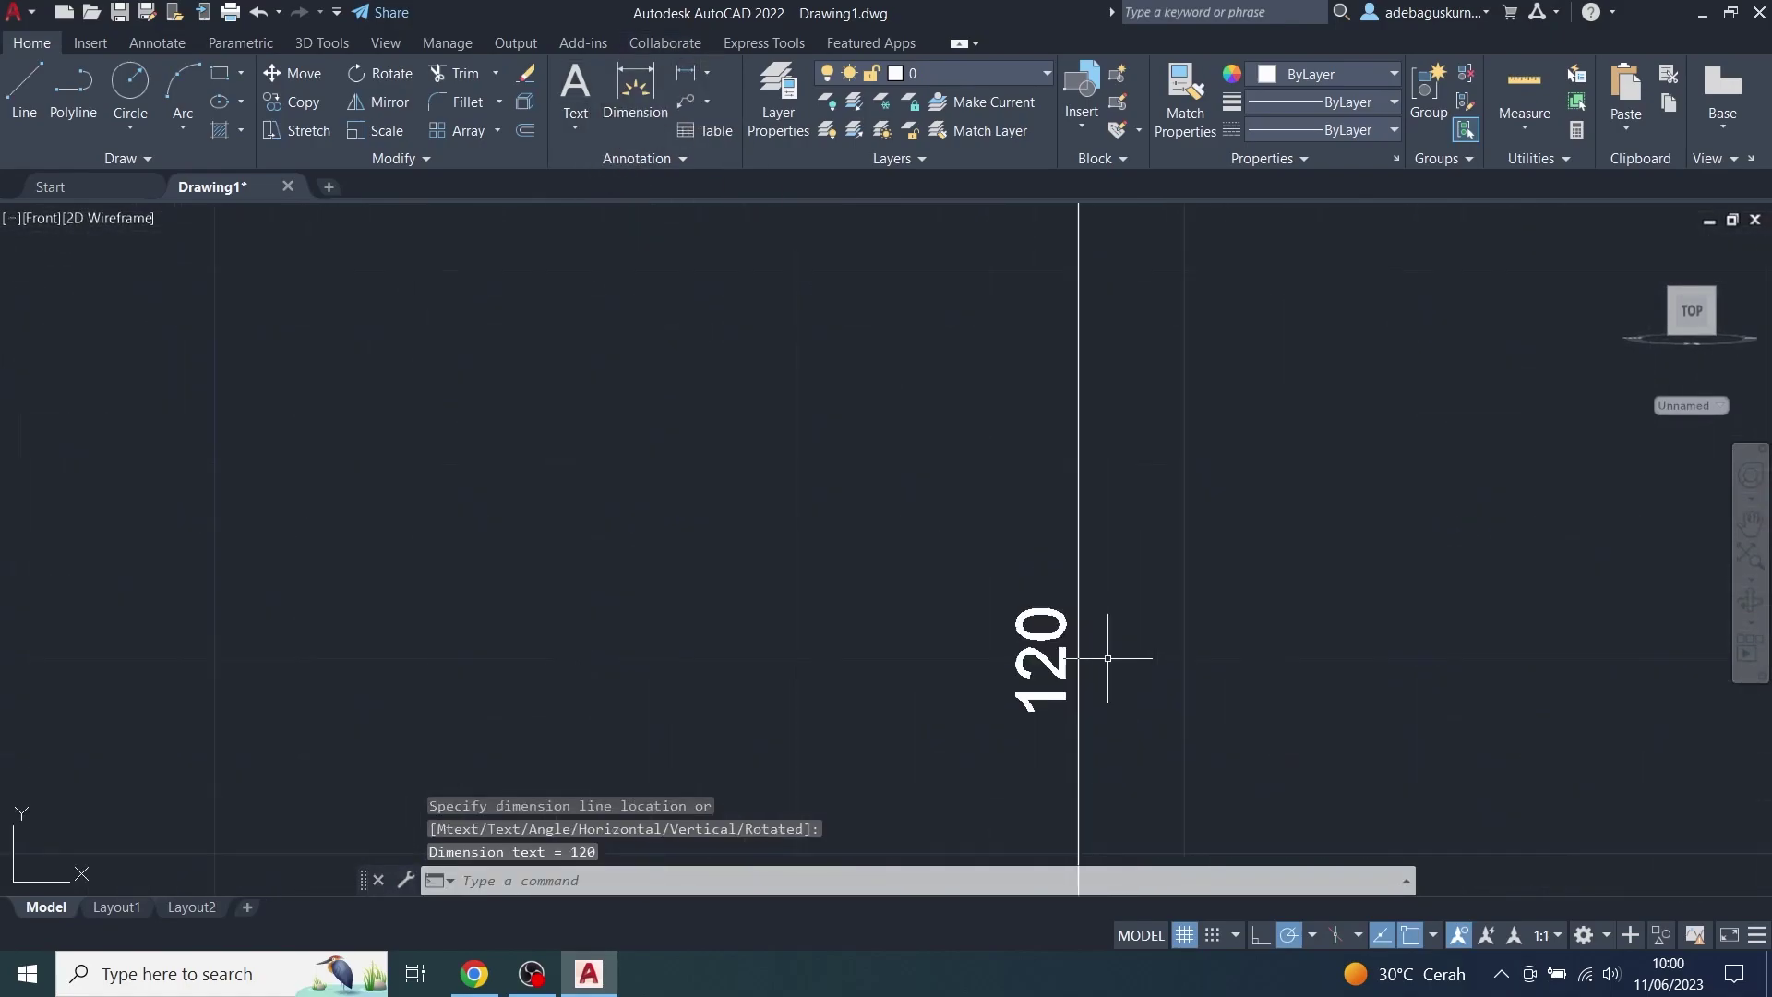
{"action": "scroll", "coordinate": [1107, 656], "scroll_direction": "down", "scroll_amount": 4}
{"action": "scroll", "coordinate": [1107, 656], "scroll_direction": "down", "scroll_amount": 1}
{"action": "scroll", "coordinate": [1106, 655], "scroll_direction": "up", "scroll_amount": 2}
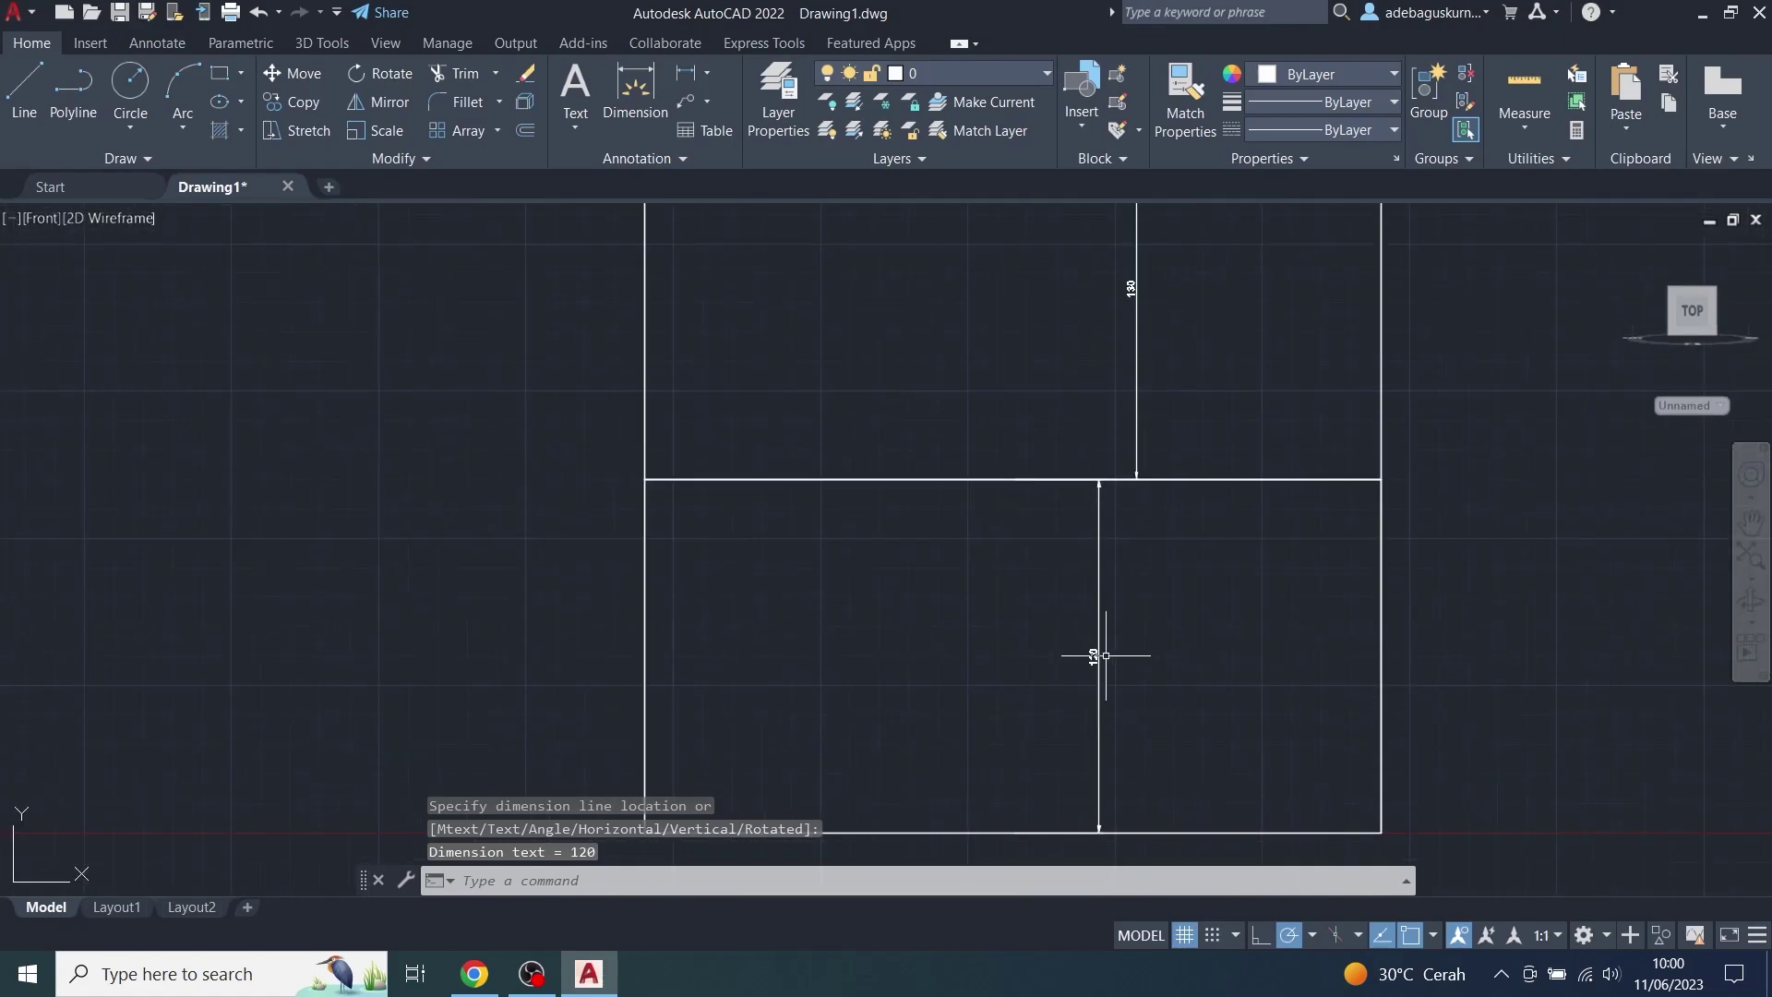
{"action": "scroll", "coordinate": [1105, 655], "scroll_direction": "up", "scroll_amount": 1}
Step: In an angled 3D view, draw a 25-unit line straight up from the tall box's bottom corner
{"action": "left_click", "coordinate": [25, 88]}
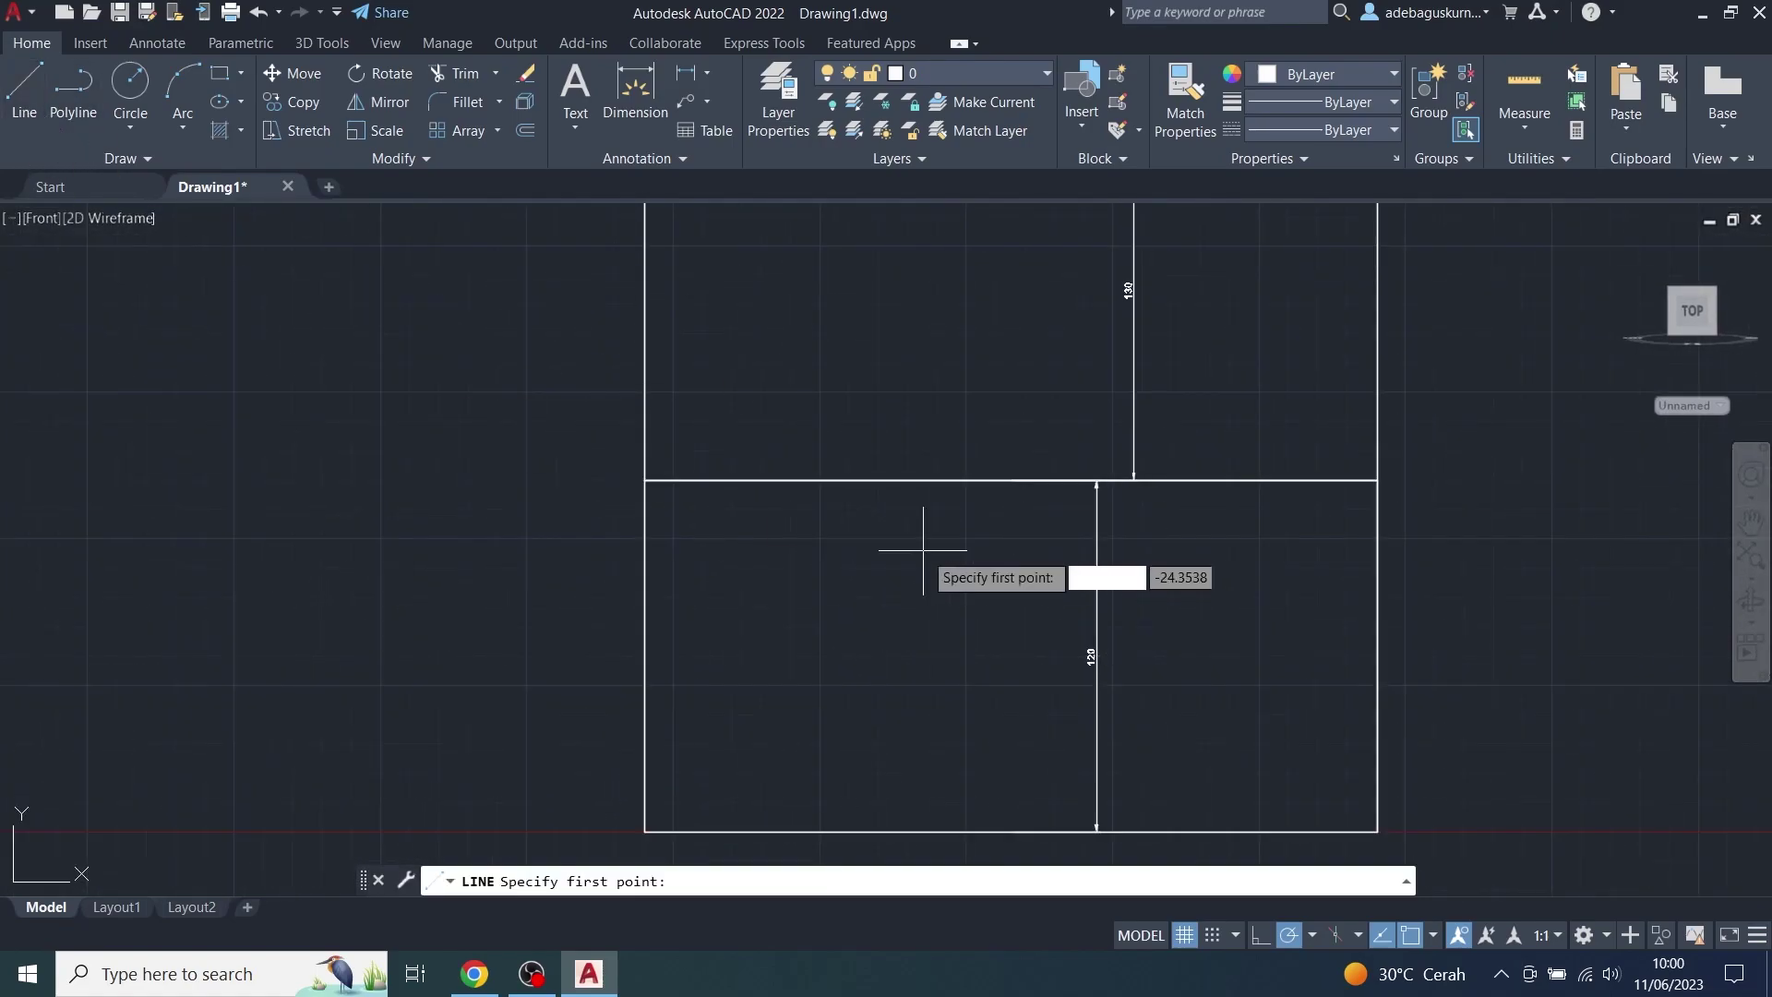
{"action": "scroll", "coordinate": [929, 526], "scroll_direction": "down", "scroll_amount": 2}
{"action": "middle_click_drag", "start_coordinate": [879, 587], "coordinate": [922, 621], "text": "shift"}
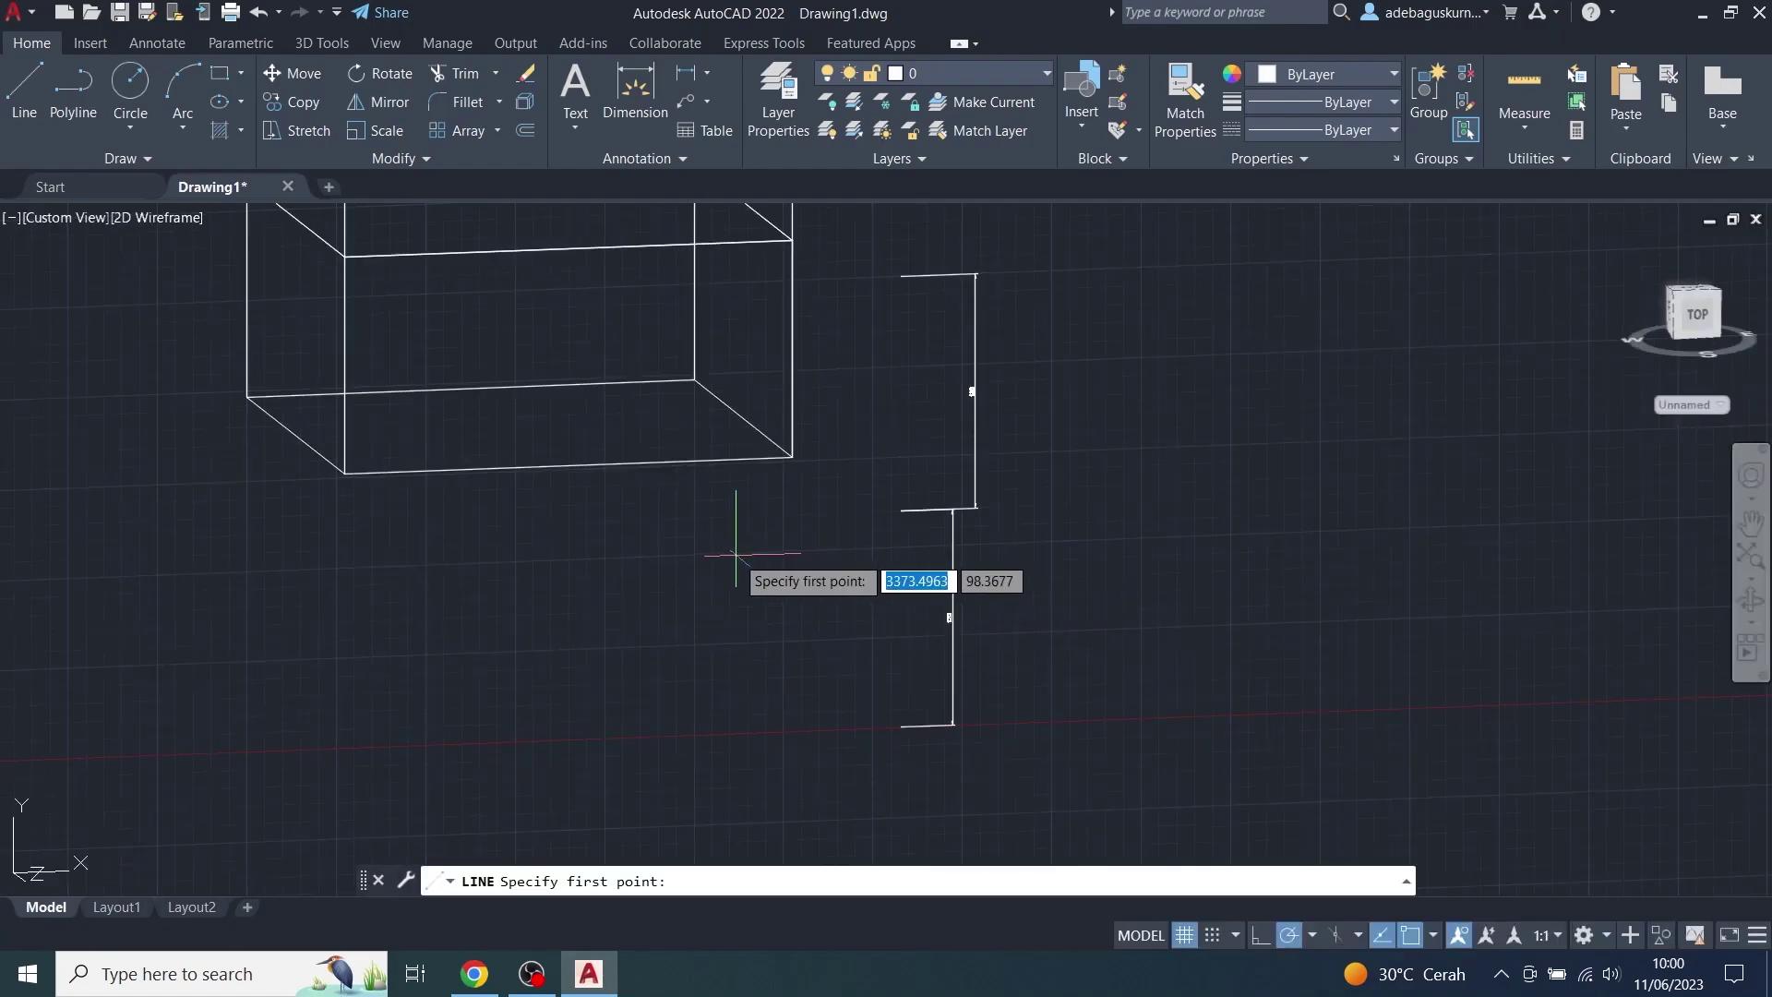
{"action": "scroll", "coordinate": [546, 566], "scroll_direction": "up", "scroll_amount": 2}
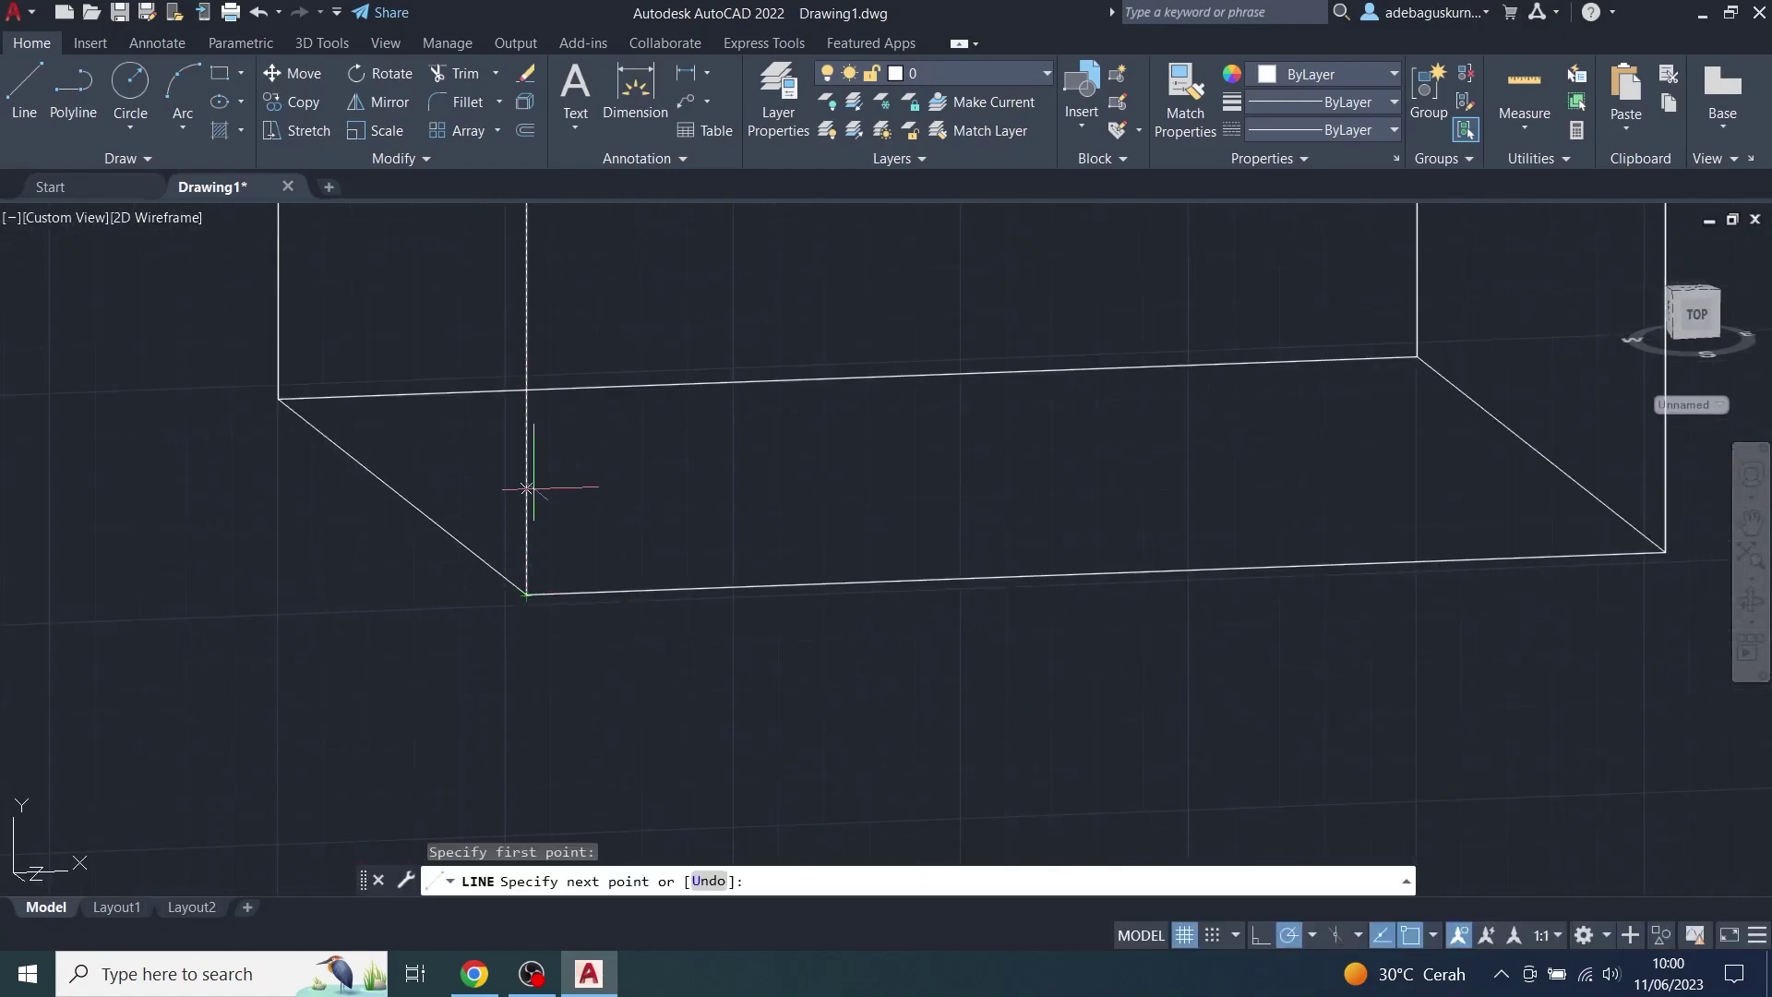
{"action": "middle_click_drag", "start_coordinate": [514, 475], "coordinate": [471, 793]}
{"action": "type", "text": "25"}
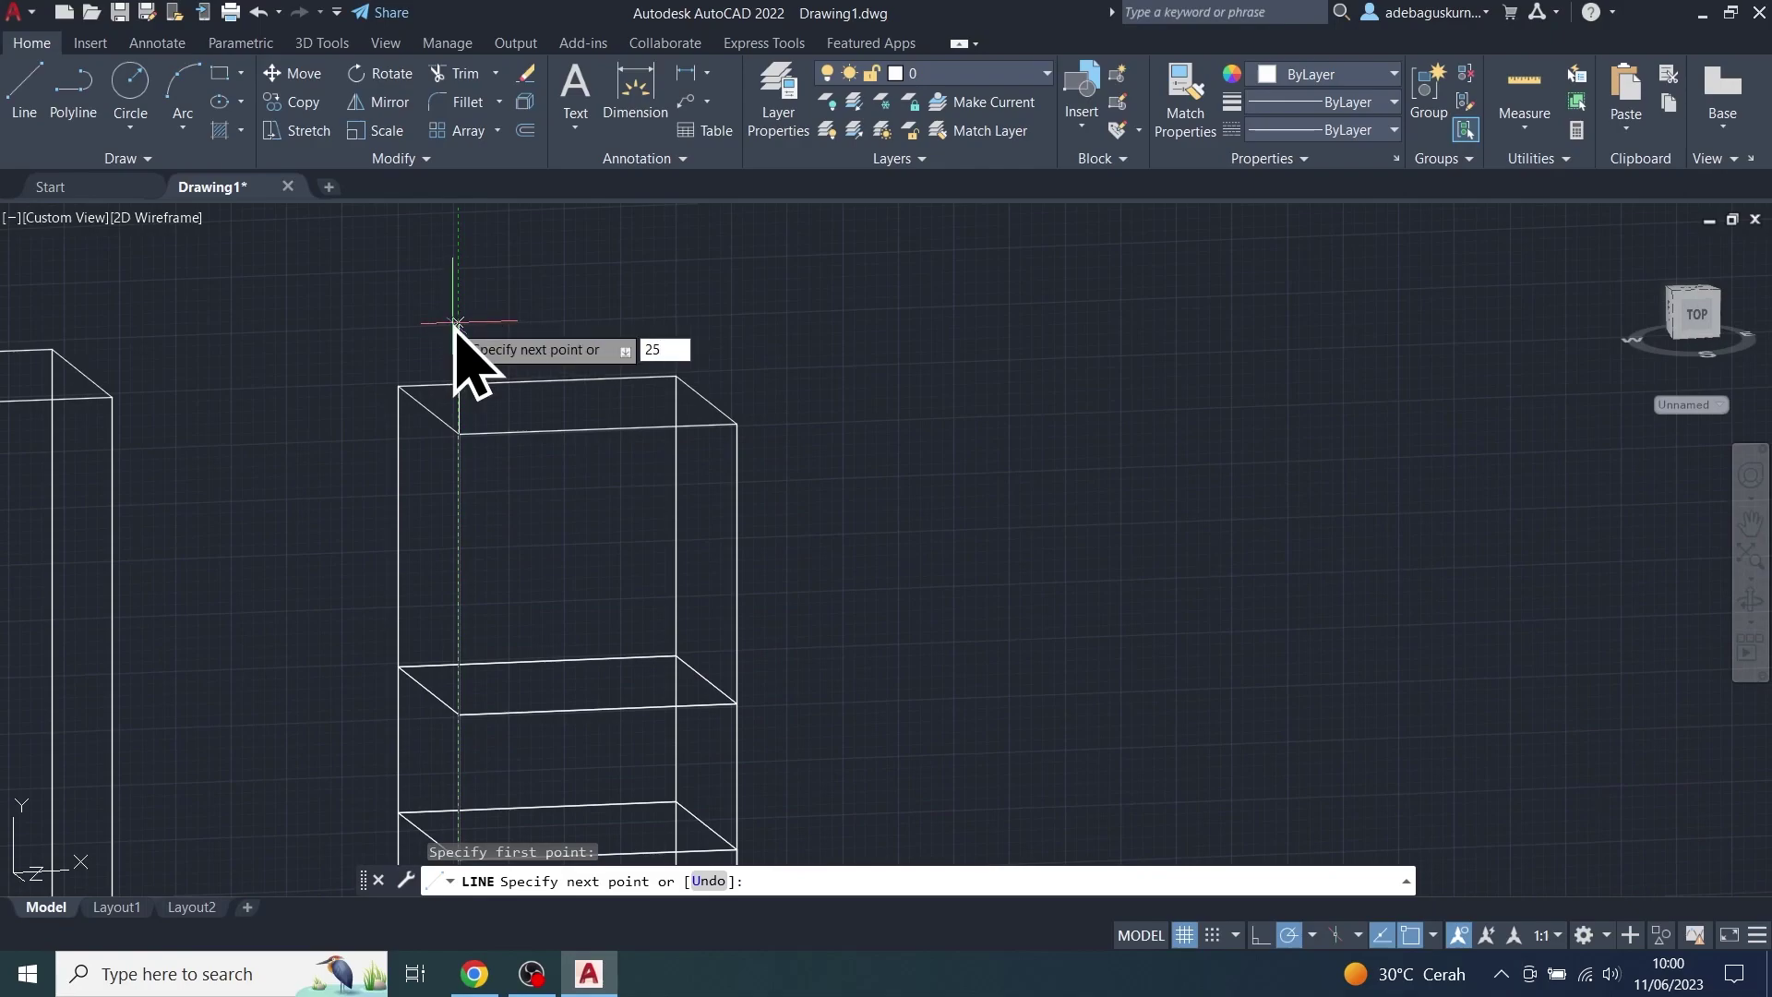
{"action": "key", "text": "Return"}
{"action": "middle_click_drag", "start_coordinate": [678, 581], "coordinate": [721, 226]}
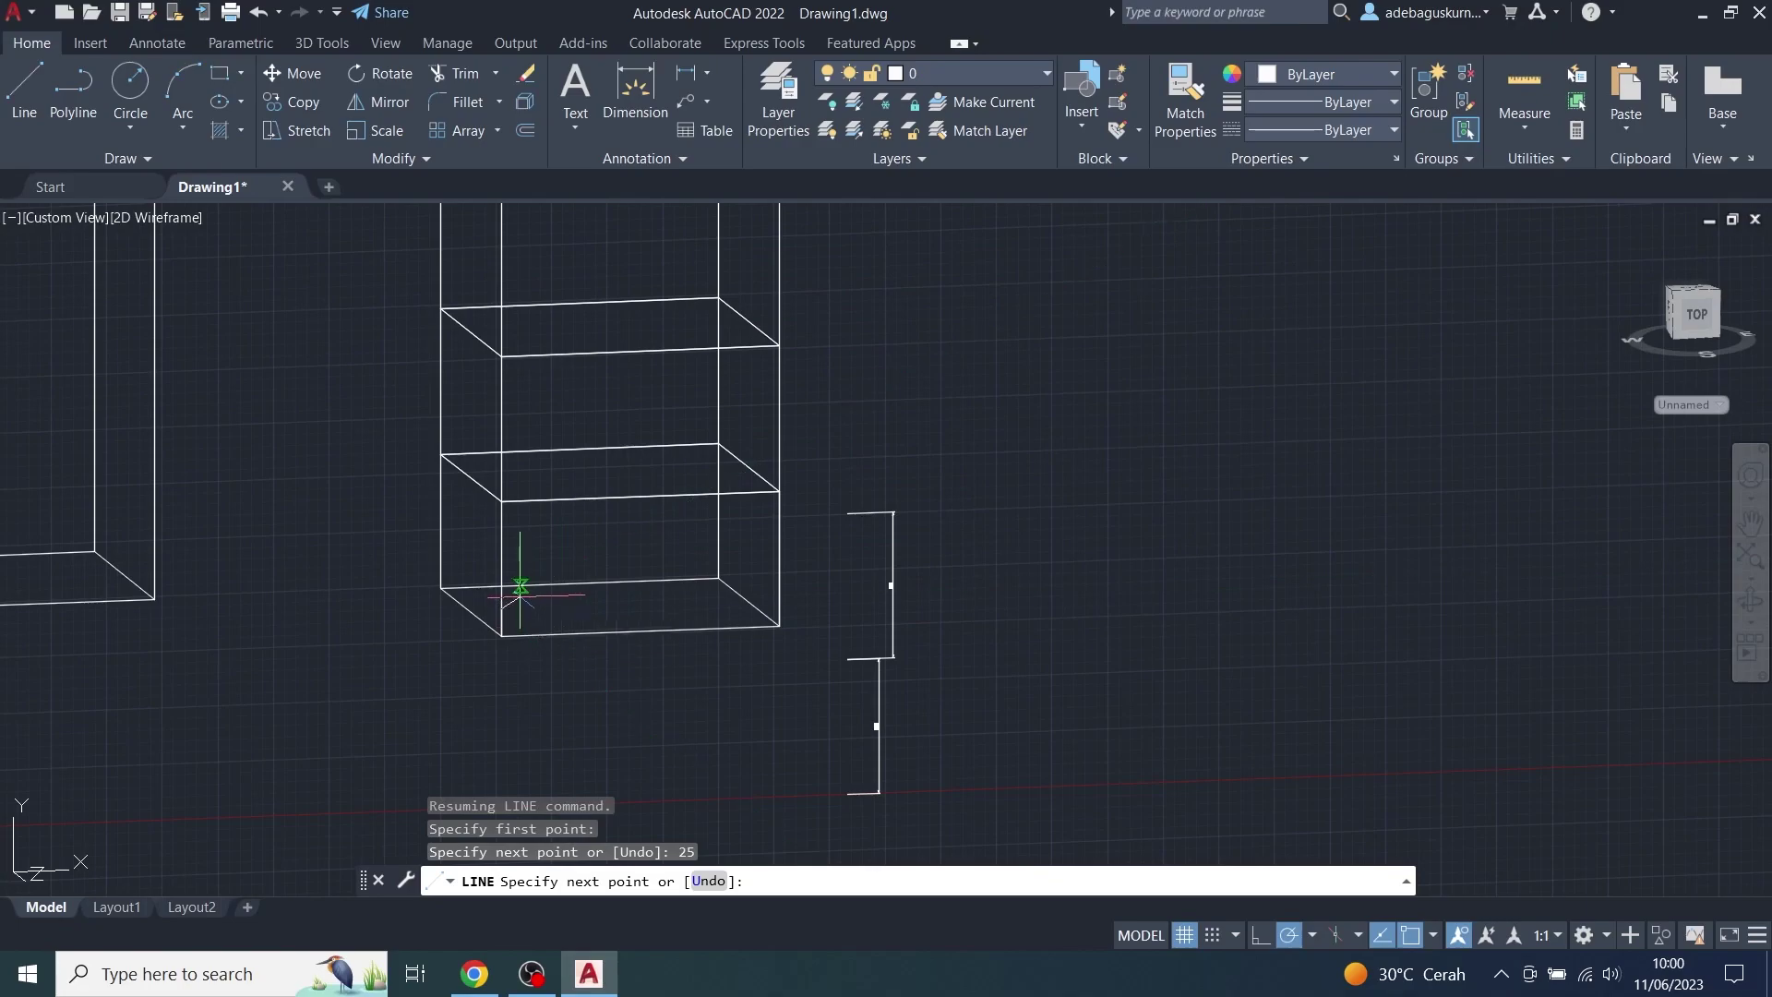
{"action": "scroll", "coordinate": [520, 588], "scroll_direction": "up", "scroll_amount": 5}
{"action": "key", "text": "Return"}
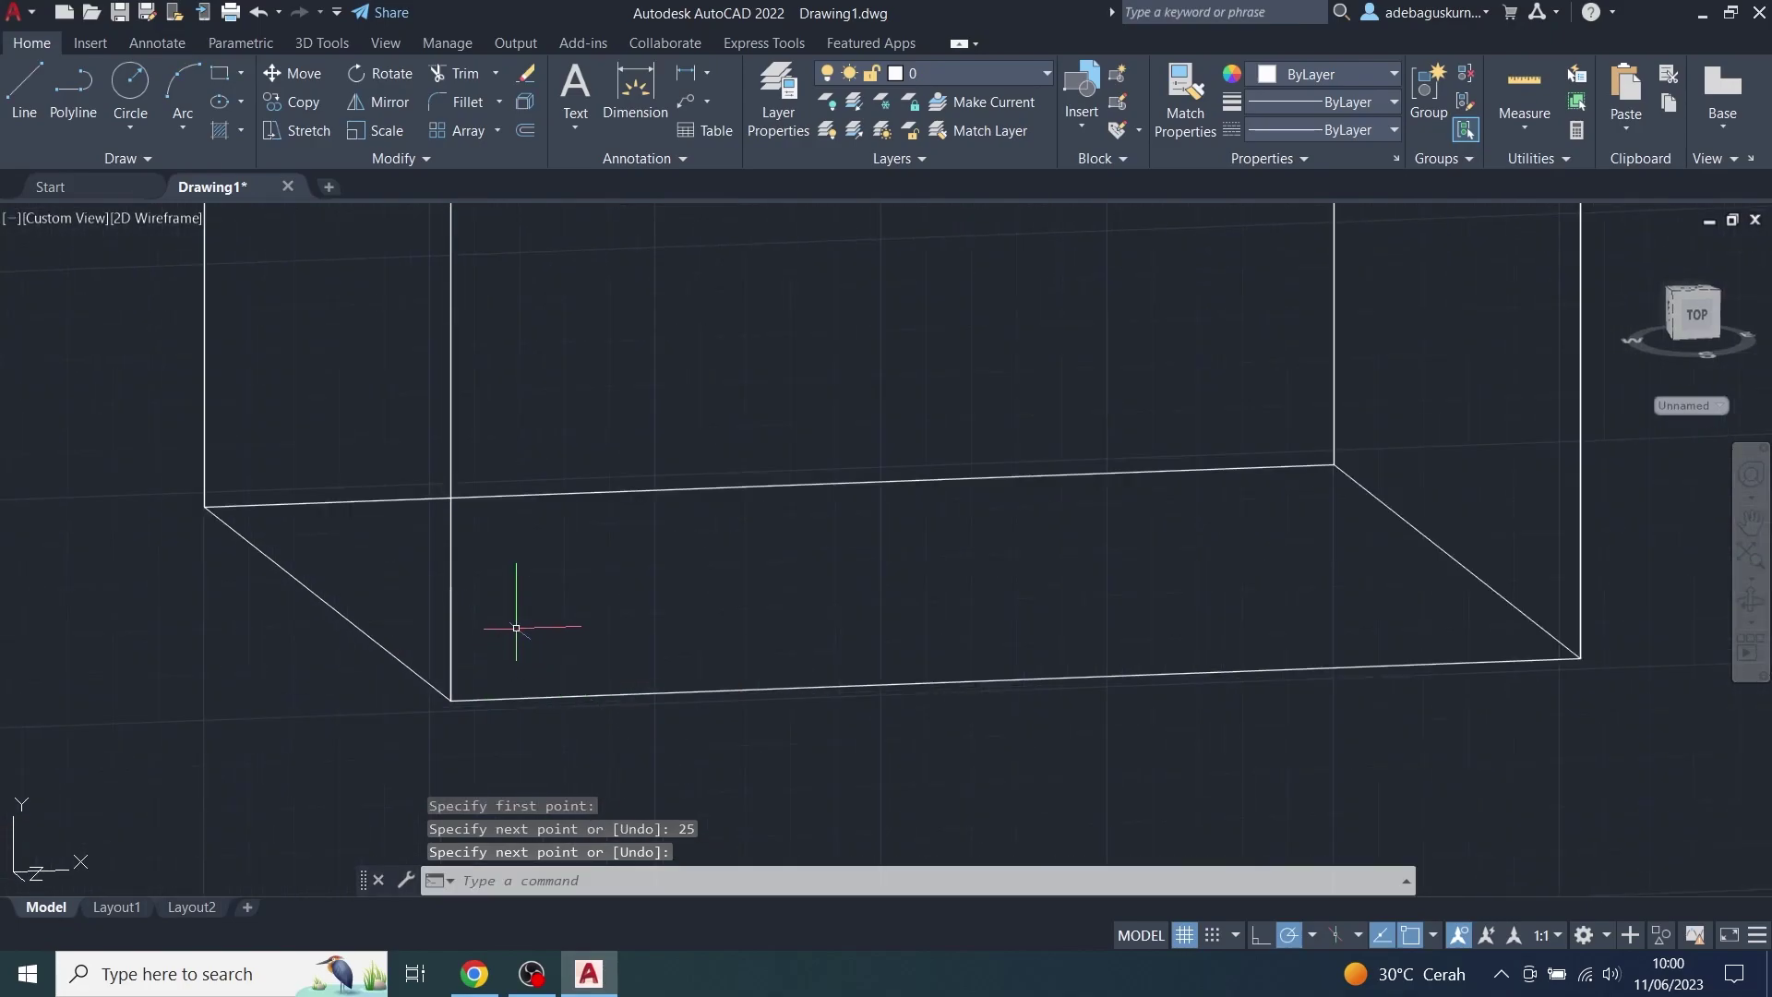
Step: SLICE the tall box horizontally at the guide line's top, keeping both pieces
{"action": "type", "text": "sli"}
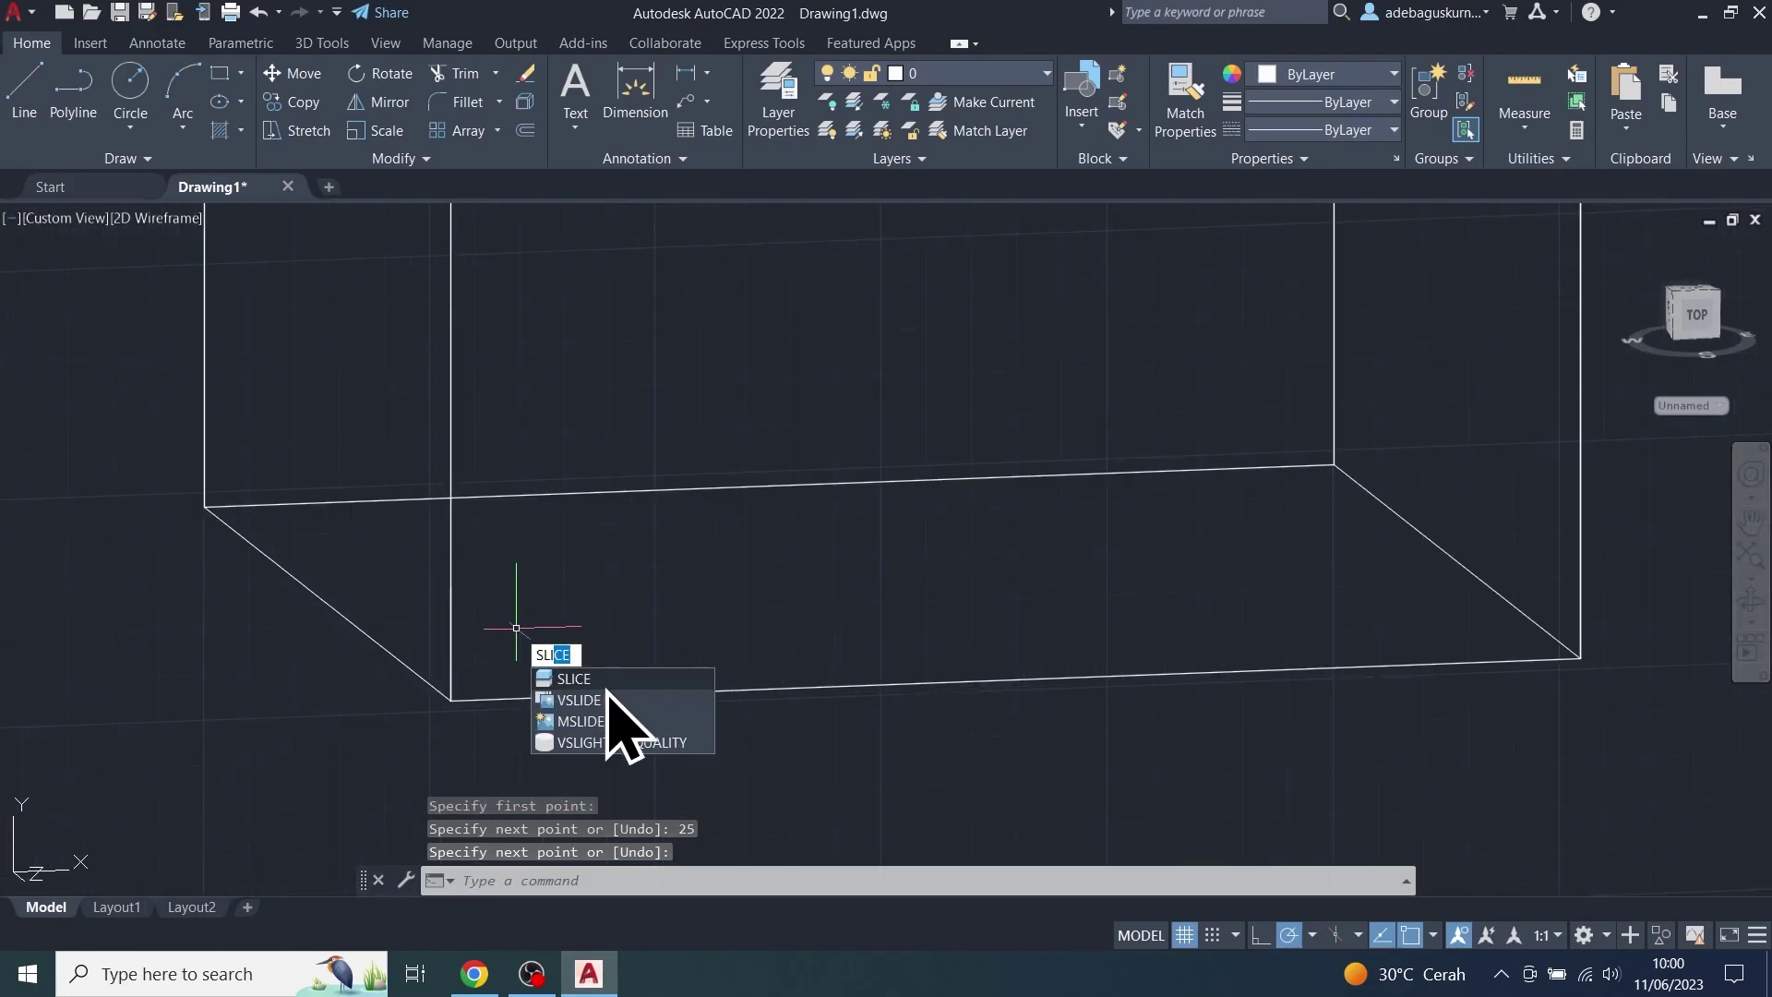
{"action": "key", "text": "Return"}
{"action": "left_click", "coordinate": [637, 692]}
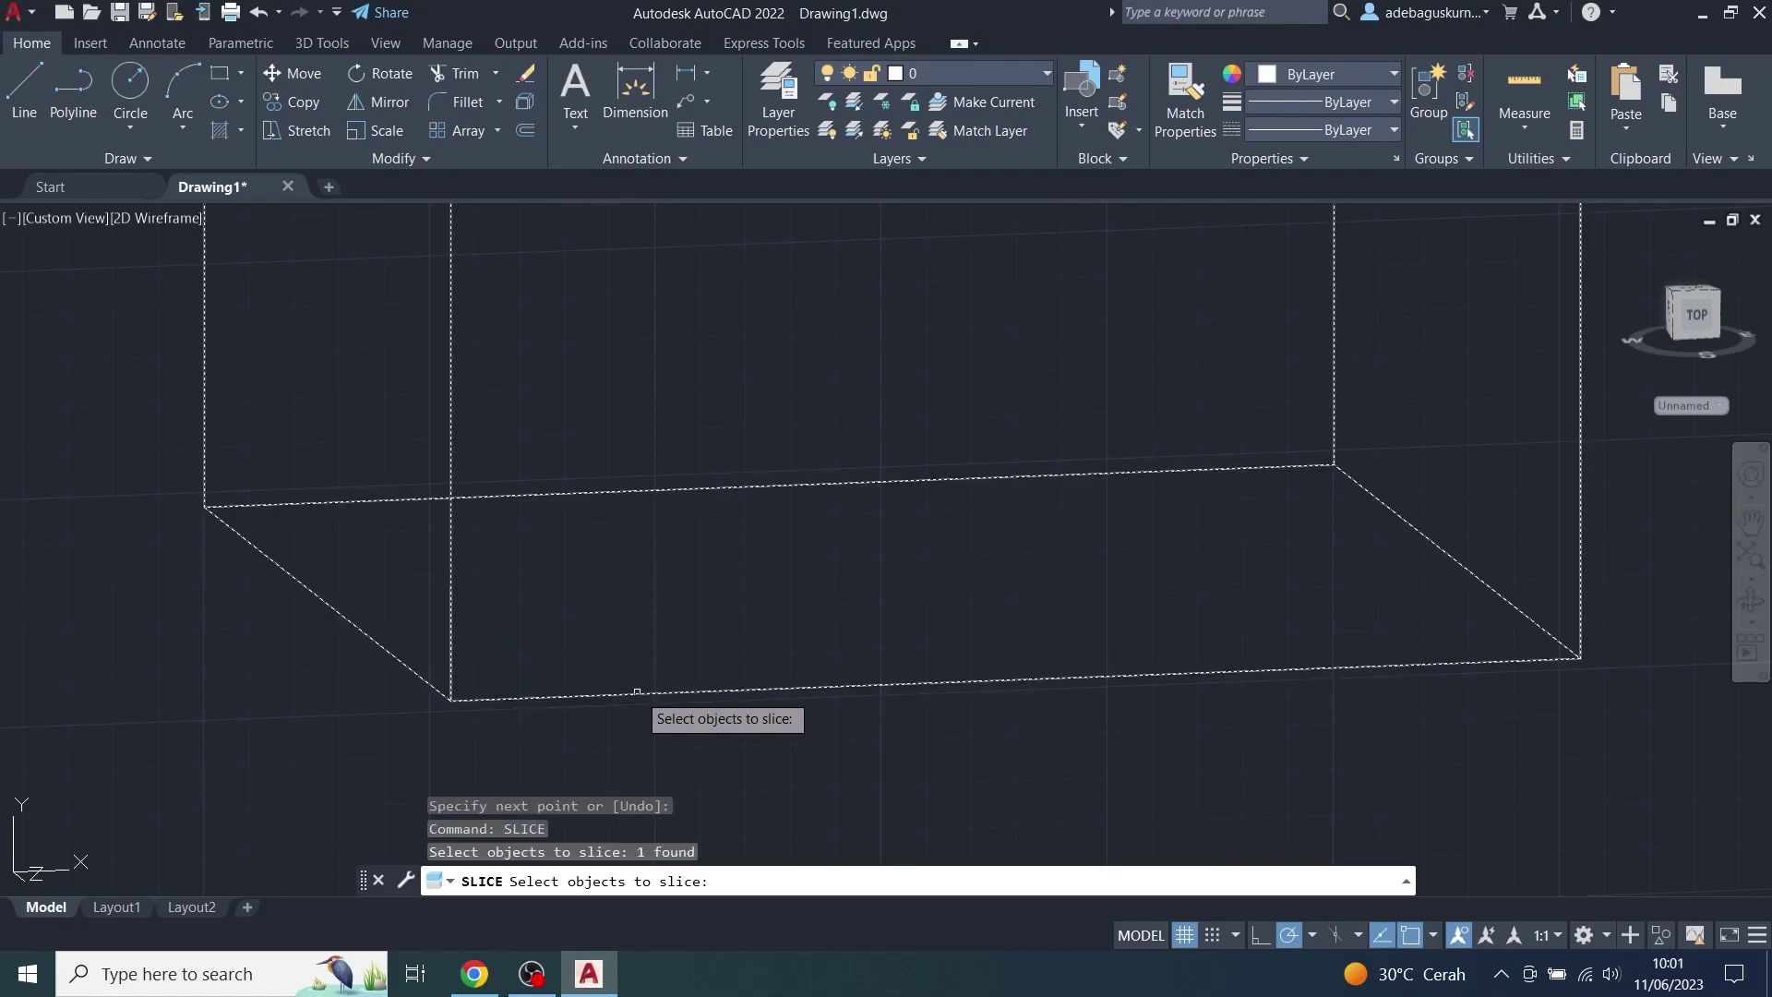
{"action": "scroll", "coordinate": [637, 693], "scroll_direction": "down", "scroll_amount": 3}
{"action": "key", "text": "Return"}
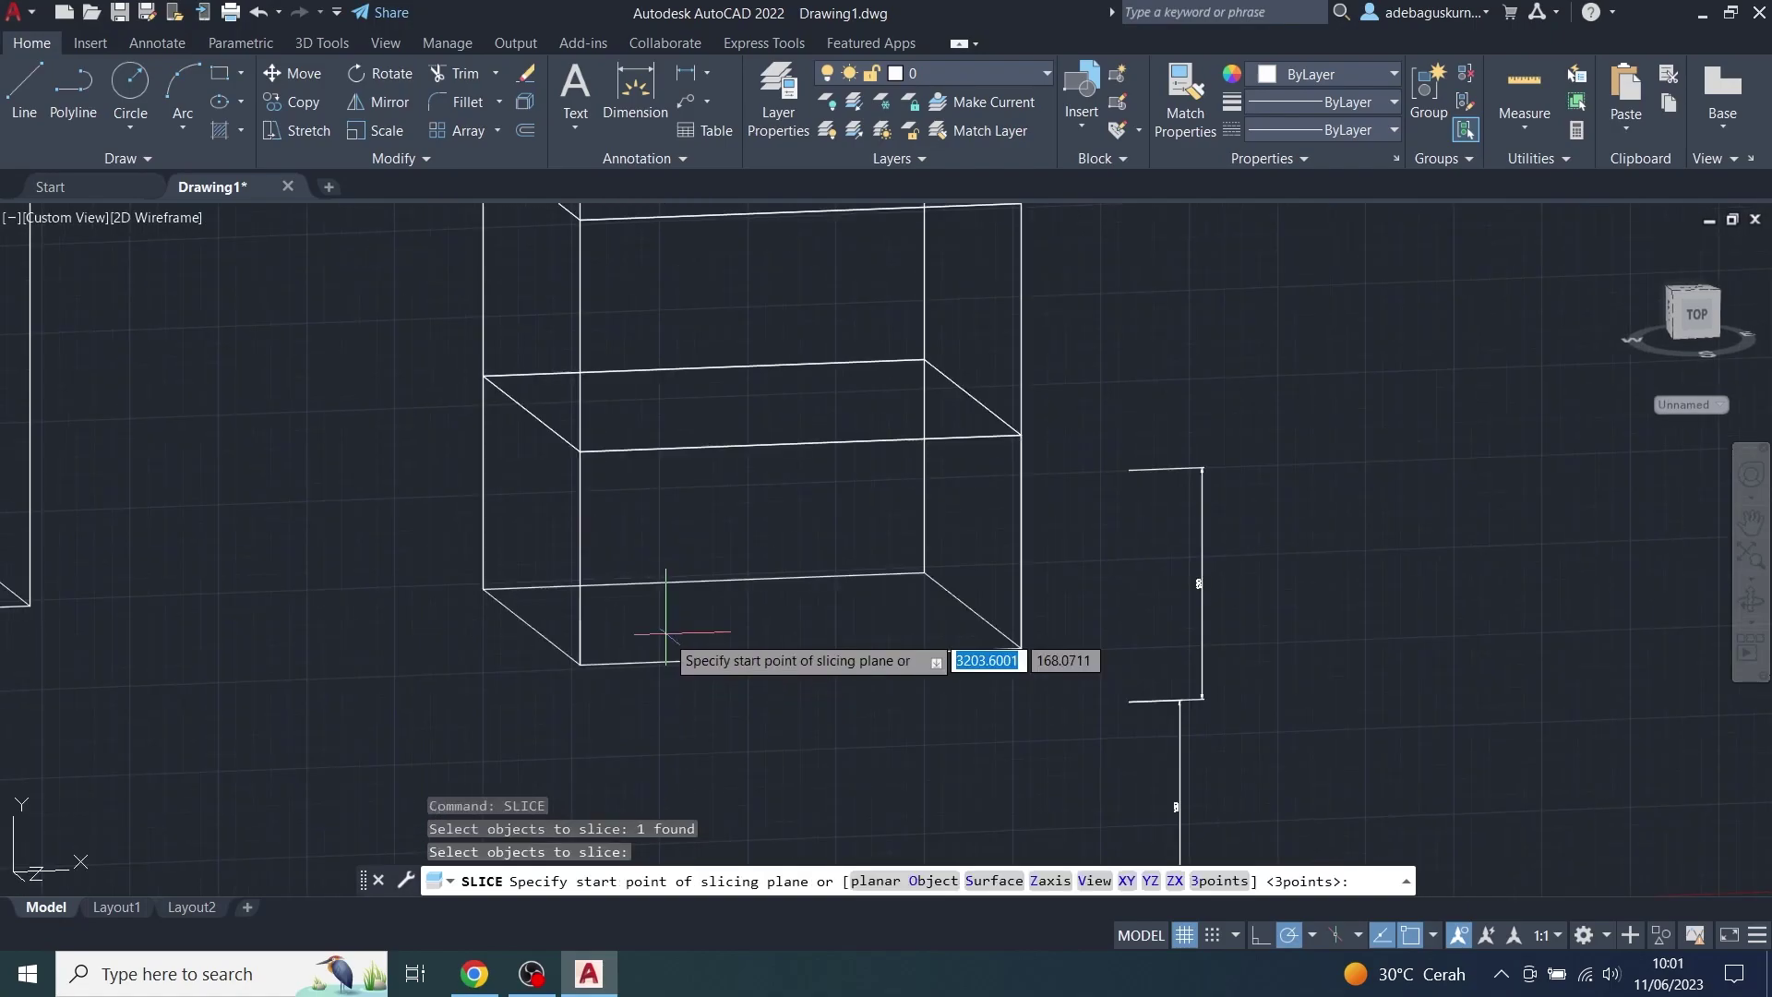
{"action": "left_click", "coordinate": [579, 621]}
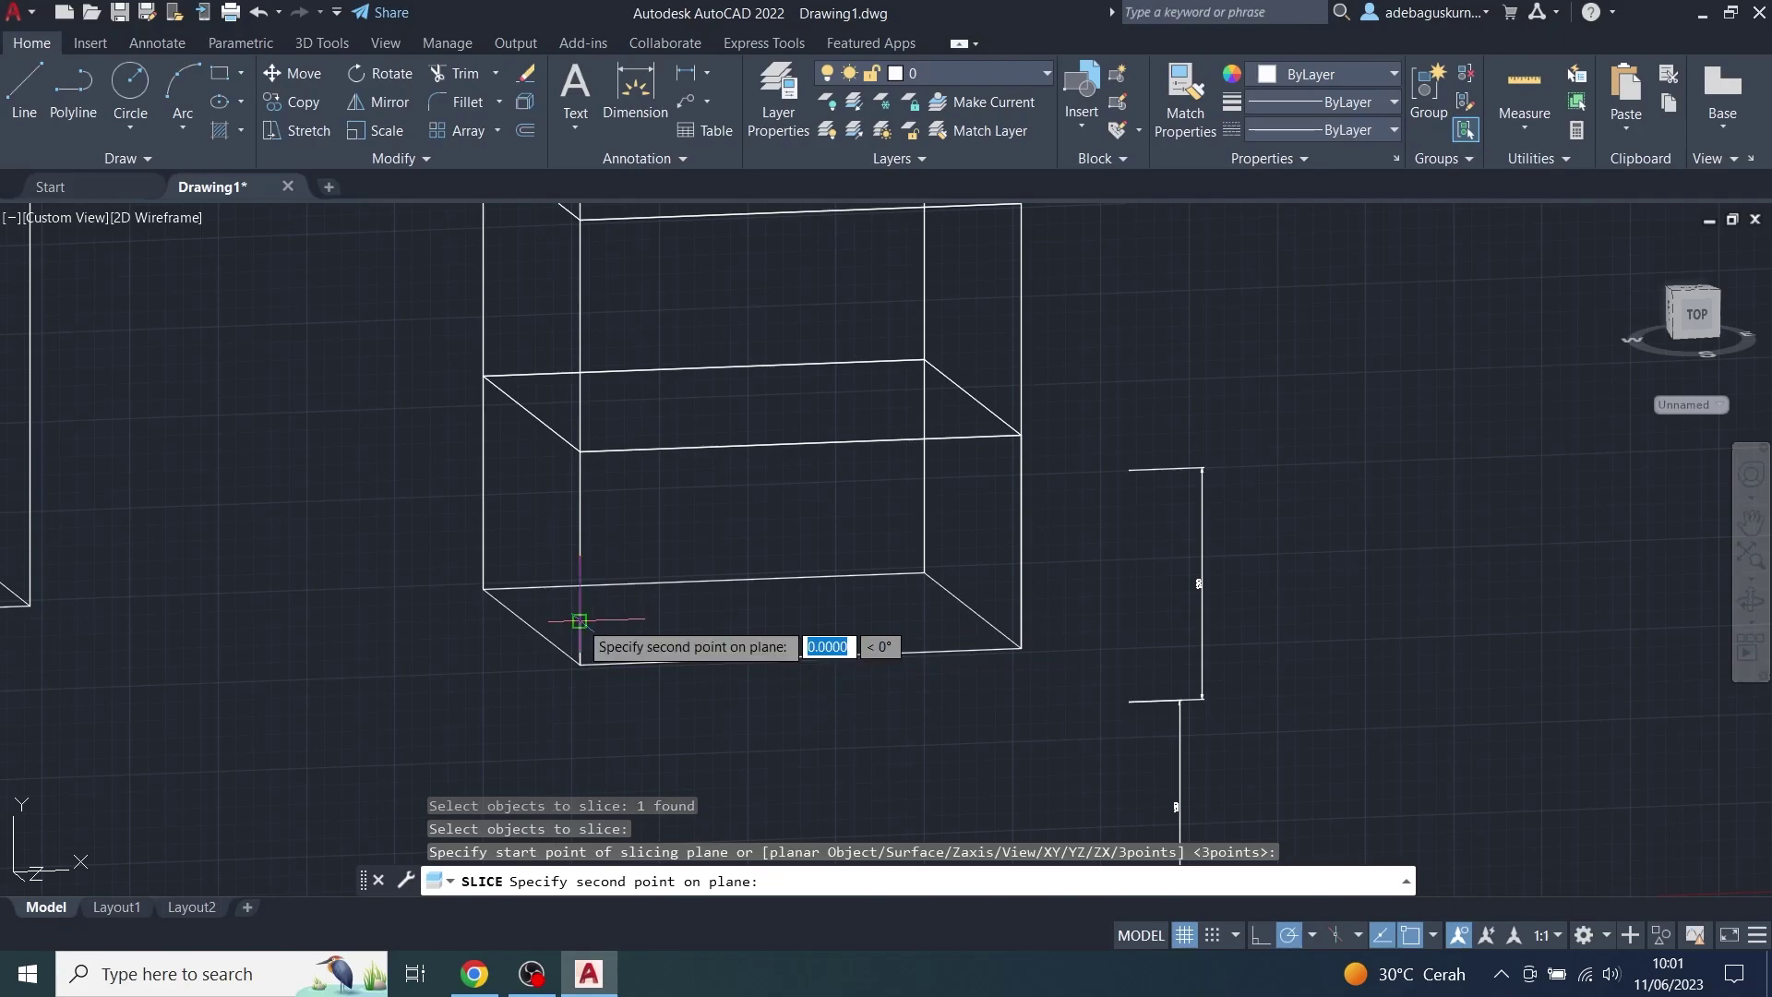
{"action": "left_click", "coordinate": [1054, 602]}
{"action": "key", "text": "Return"}
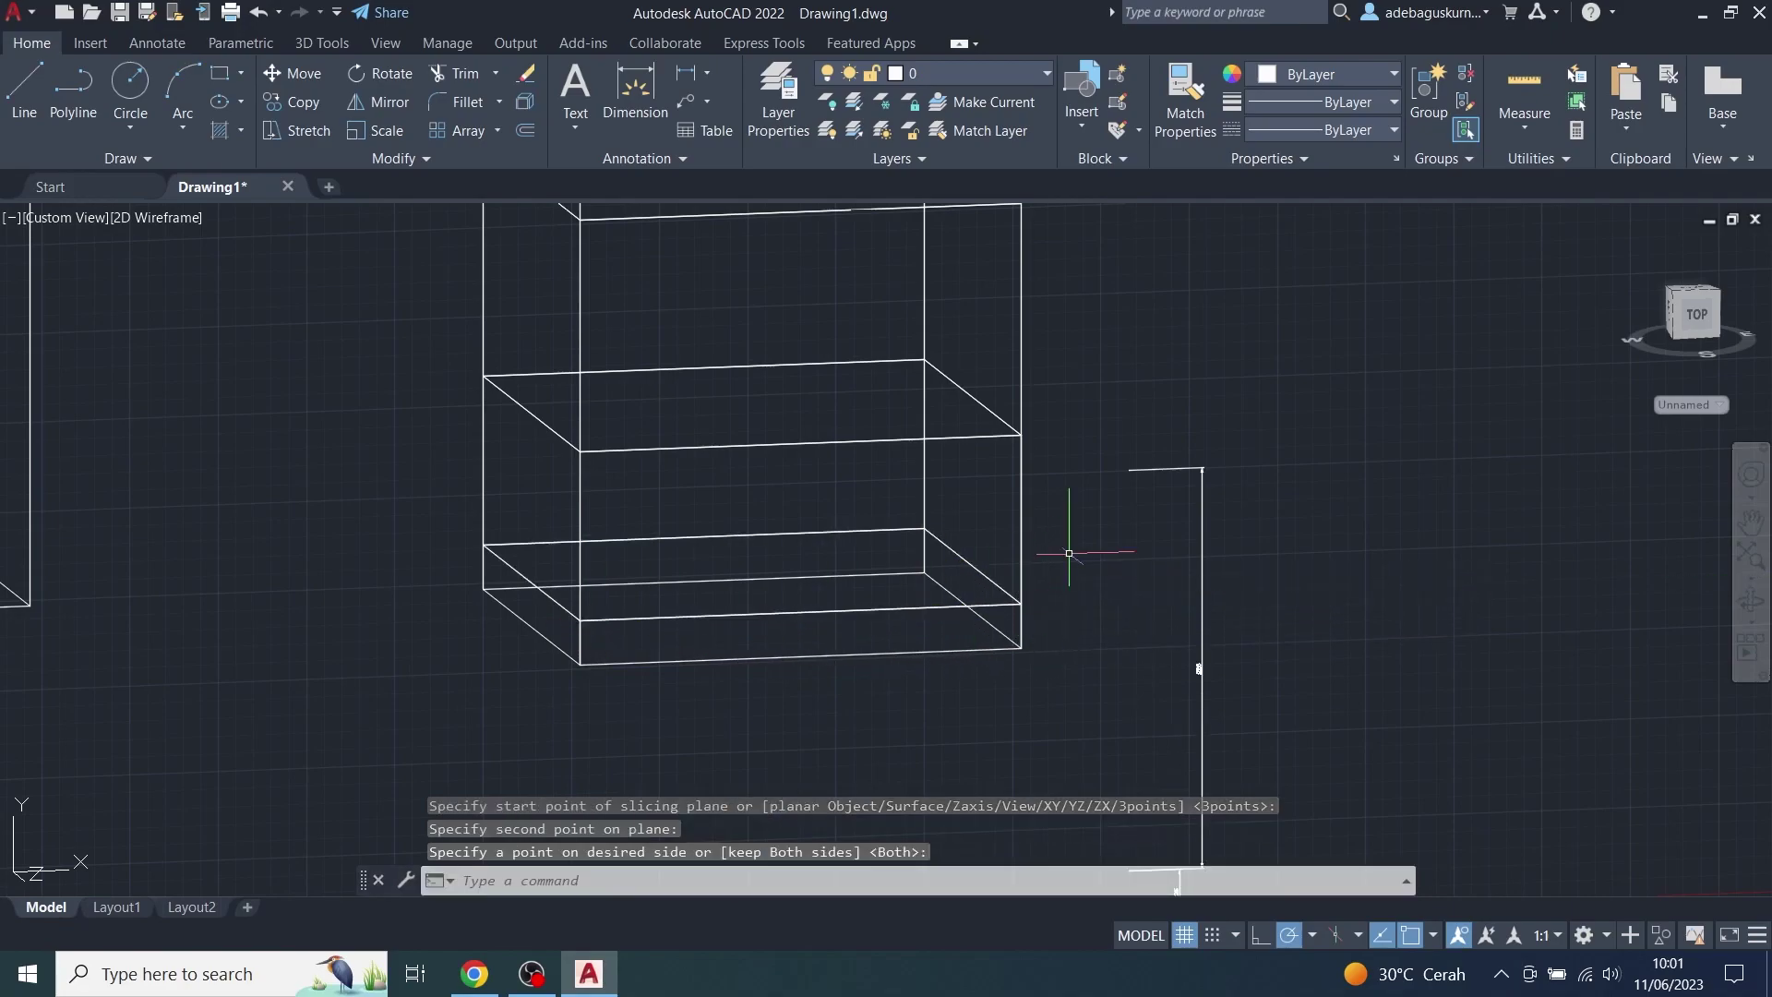
Step: Orbit the view to inspect all the sliced boxes
{"action": "key", "text": "Escape"}
{"action": "scroll", "coordinate": [1052, 591], "scroll_direction": "up", "scroll_amount": 1}
{"action": "scroll", "coordinate": [1062, 618], "scroll_direction": "up", "scroll_amount": 1}
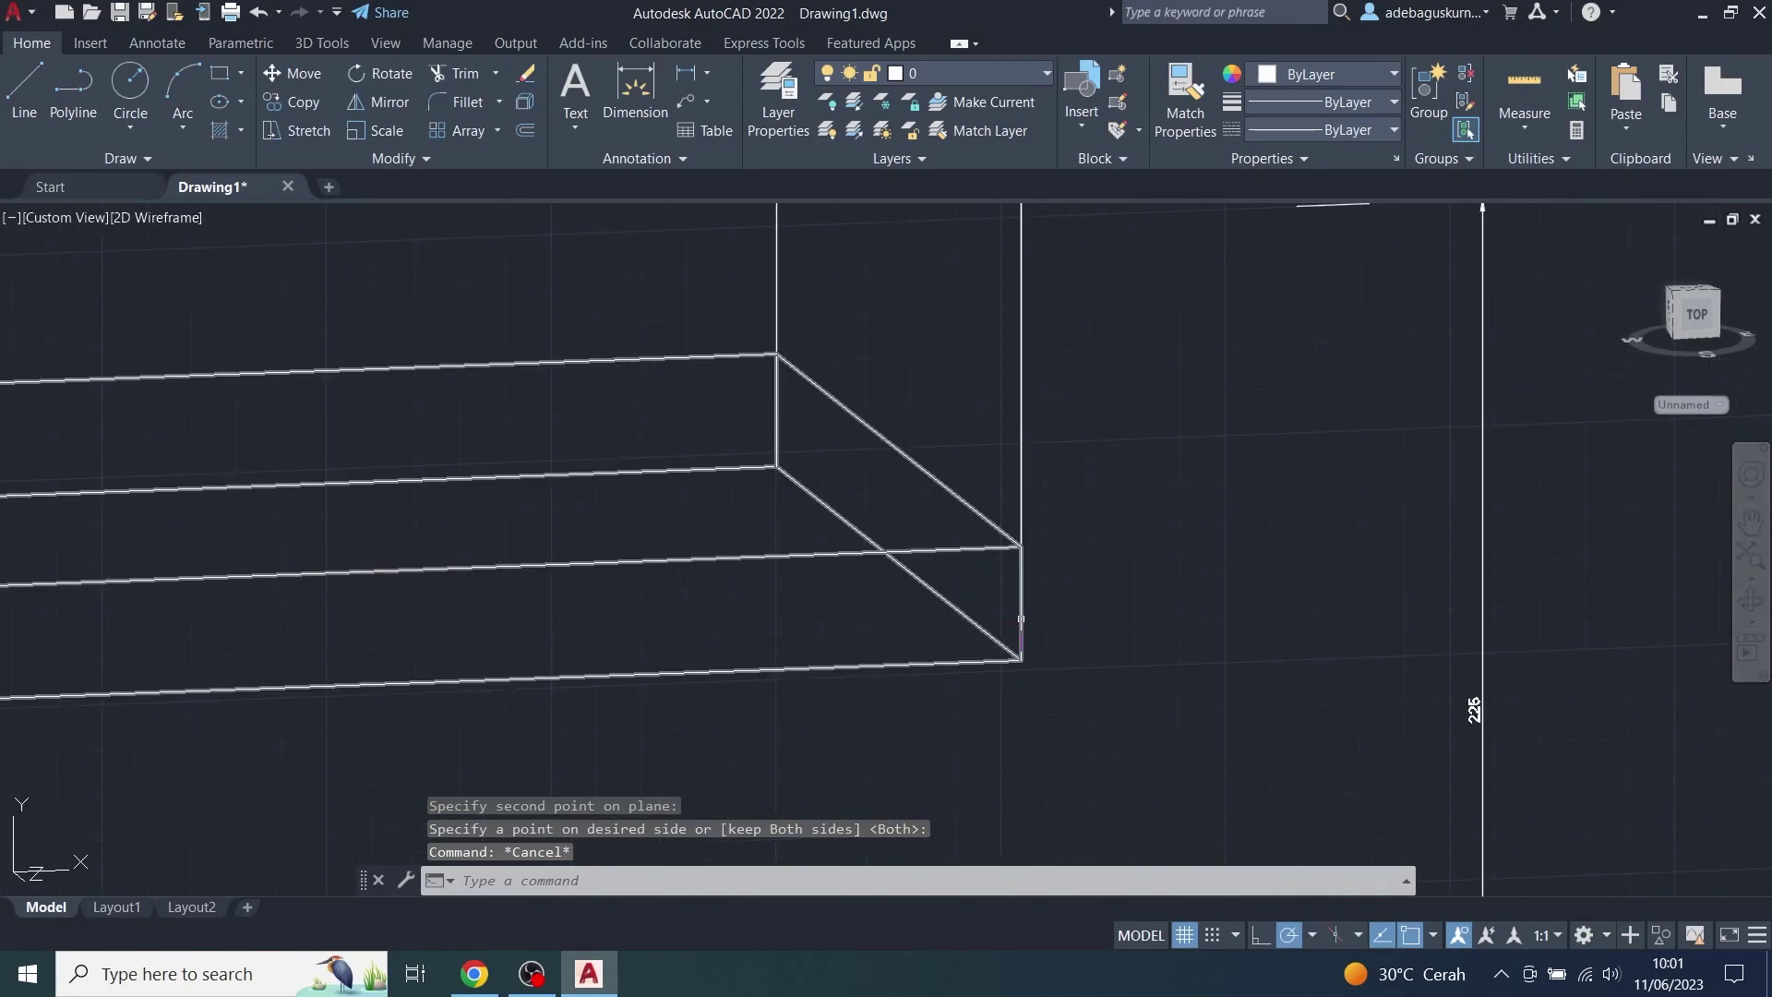
{"action": "scroll", "coordinate": [1077, 644], "scroll_direction": "down", "scroll_amount": 1}
{"action": "scroll", "coordinate": [1077, 643], "scroll_direction": "down", "scroll_amount": 3}
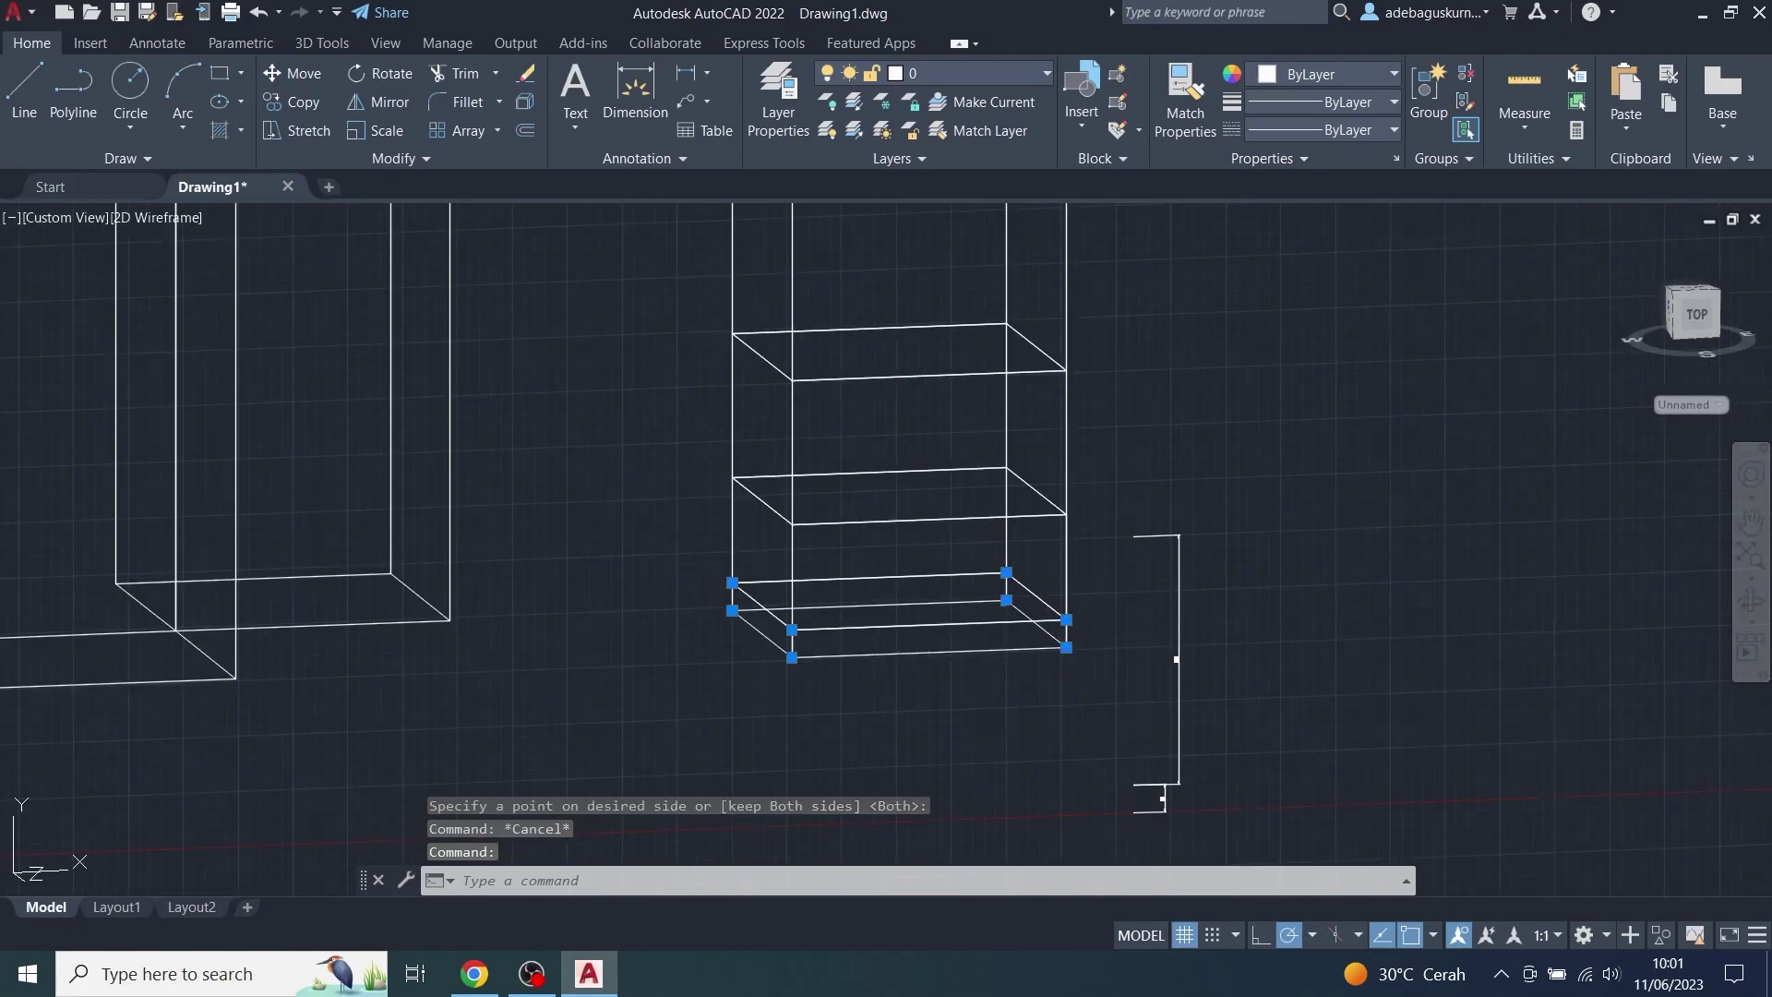
{"action": "mouse_move", "coordinate": [1144, 637]}
{"action": "middle_mouse_down", "text": "shift"}
{"action": "mouse_move", "coordinate": [1200, 661]}
{"action": "mouse_move", "coordinate": [1089, 622]}
{"action": "mouse_move", "coordinate": [1160, 674]}
{"action": "middle_mouse_up", "text": "shift"}
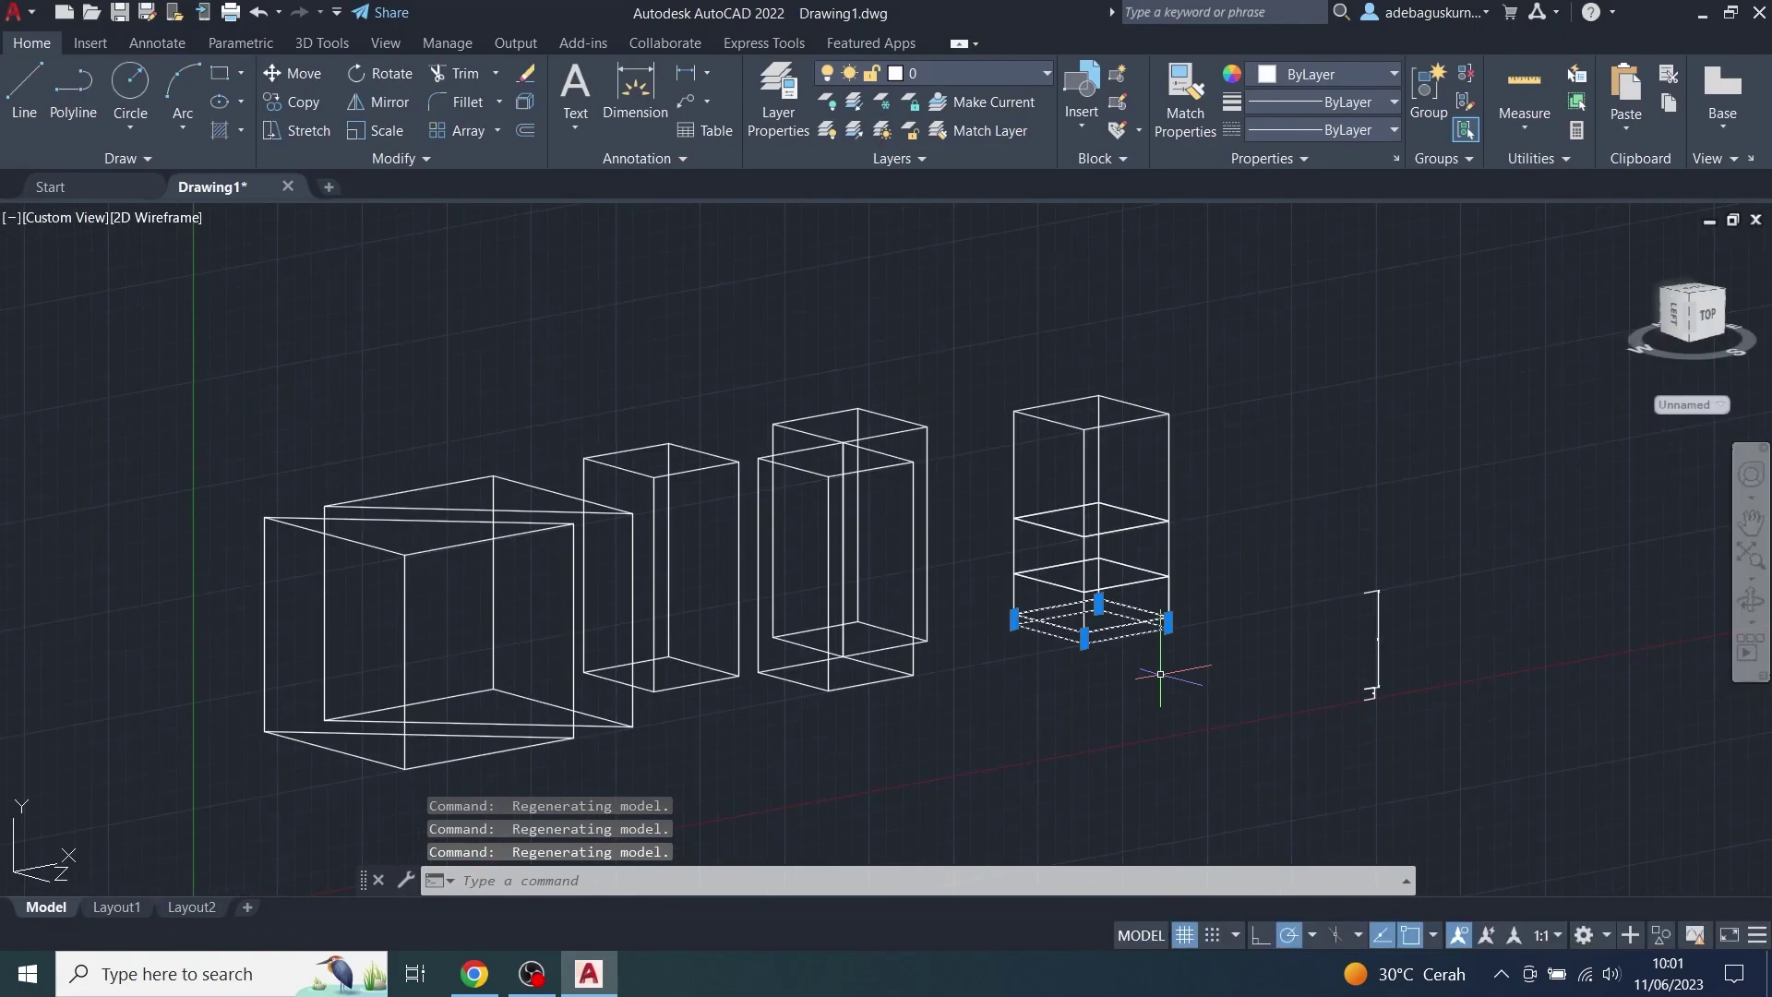